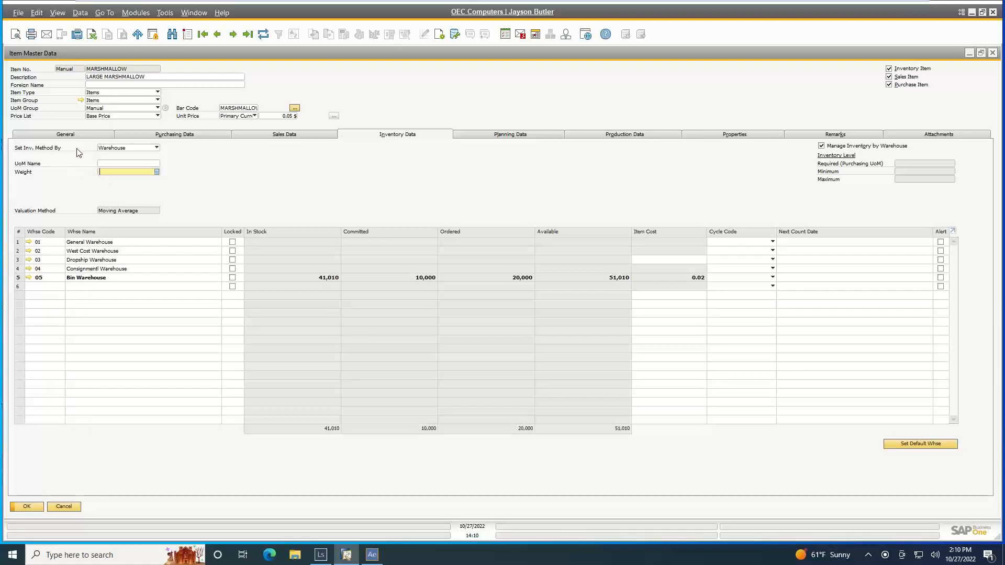
# - Show the MARSHMALLOW item's general data to review how its serial and batch numbers are managed
pyautogui.click(85, 133)
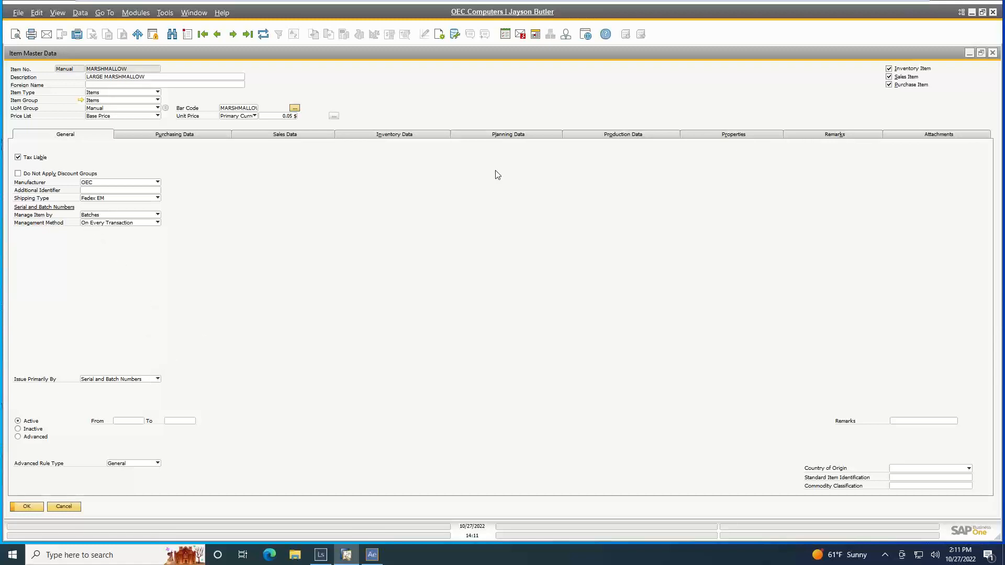
# - Switch to Wisys Agility Explorer and open the serial and batch number setup in the WMS options
pyautogui.click(971, 13)
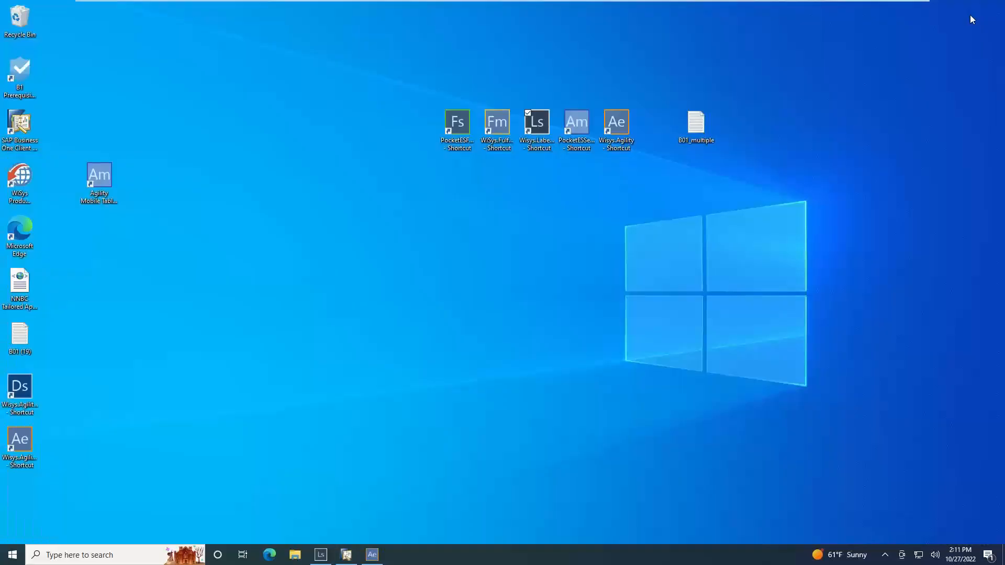
pyautogui.click(375, 552)
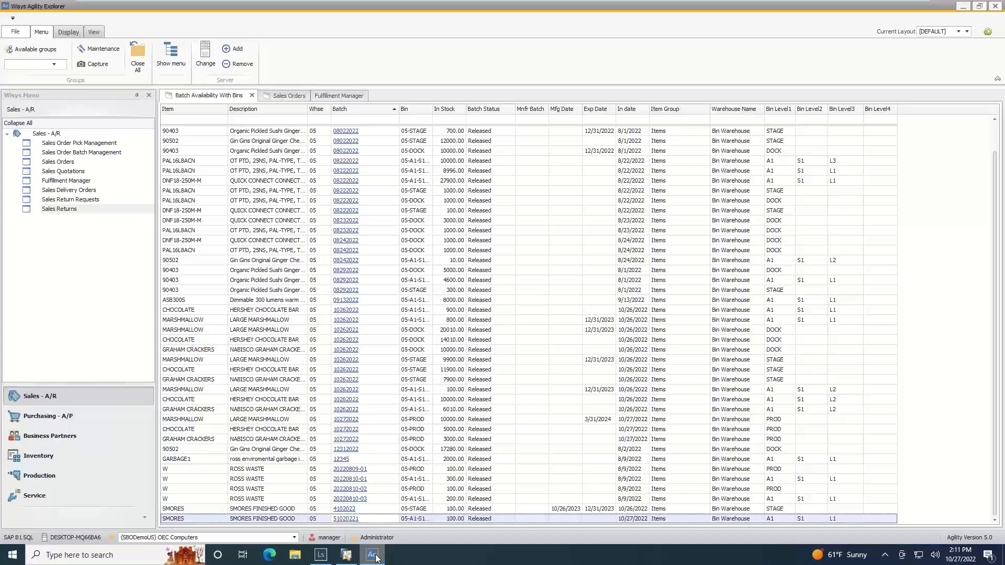
pyautogui.click(17, 33)
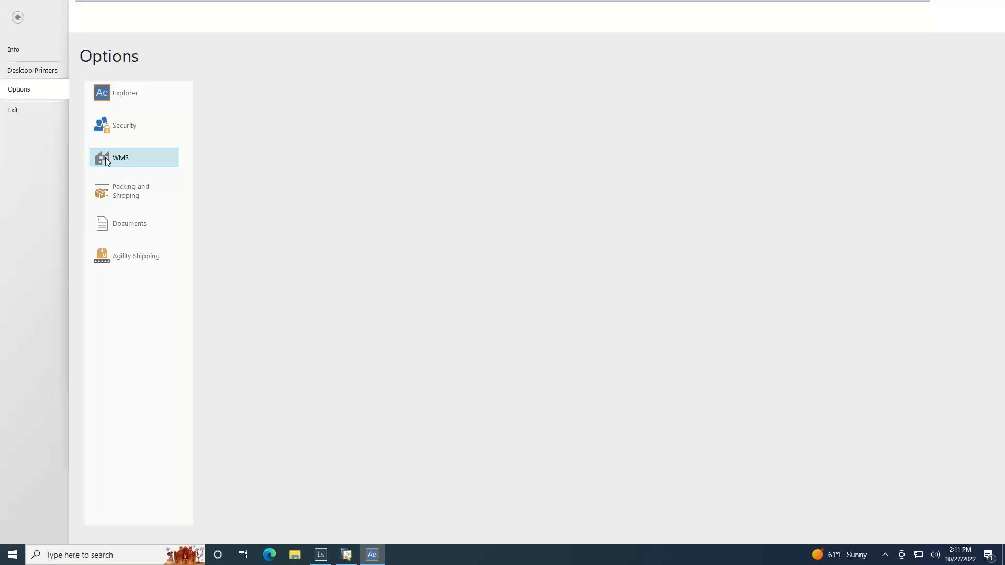
pyautogui.click(105, 157)
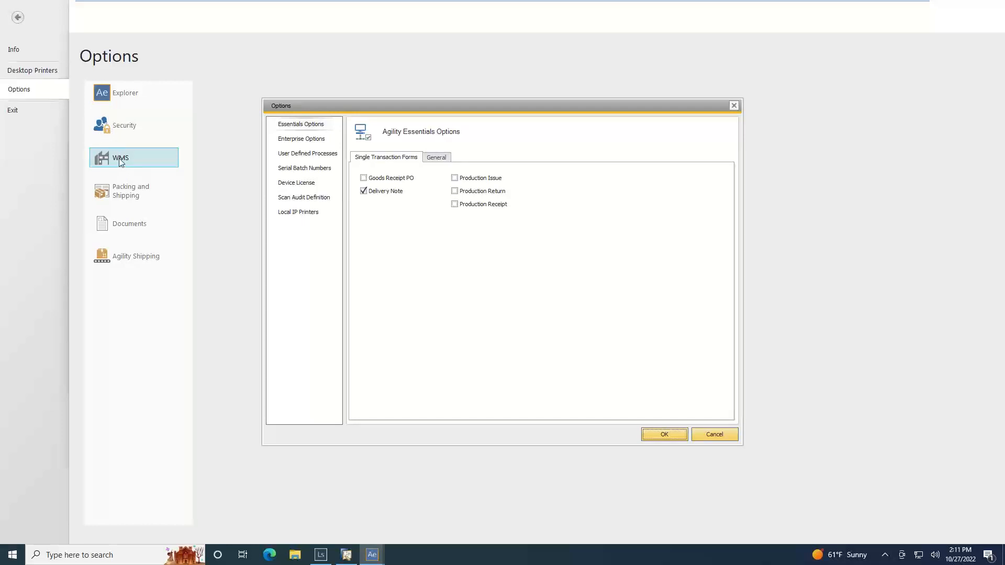
pyautogui.click(306, 169)
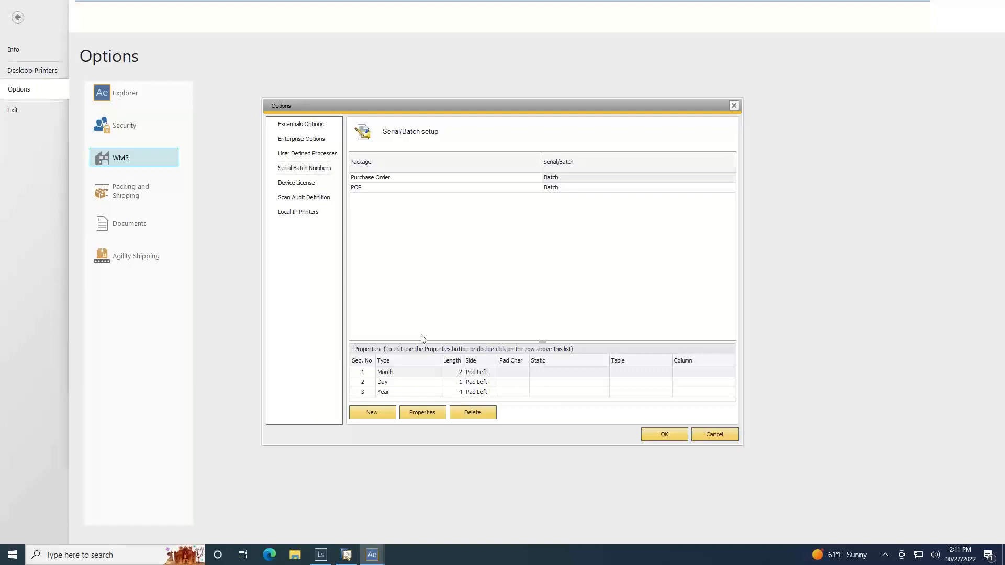
# - Try adding a Static Global segment to the Purchase Order batch number properties and discard it
pyautogui.click(398, 181)
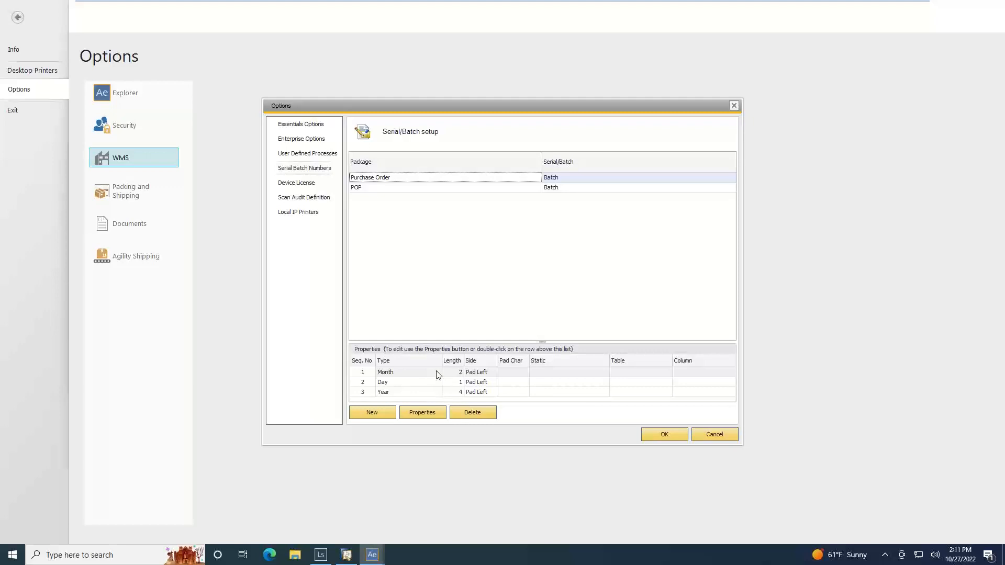
pyautogui.click(422, 413)
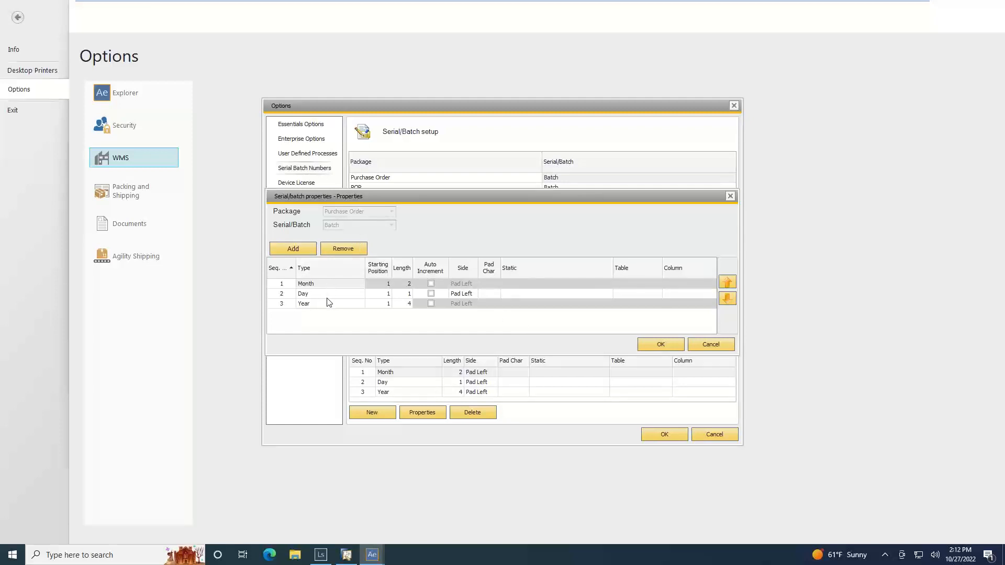
pyautogui.click(299, 250)
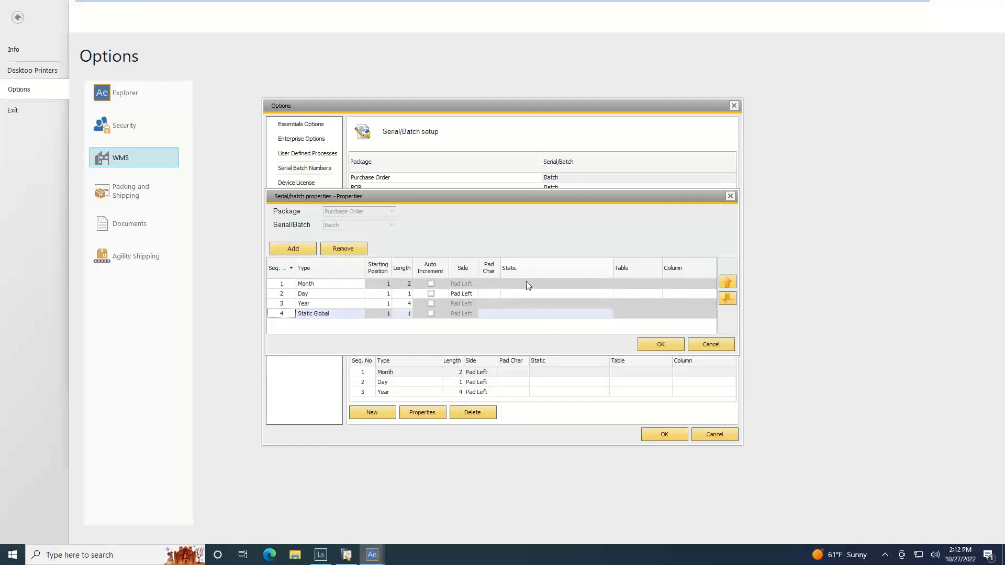
pyautogui.click(730, 197)
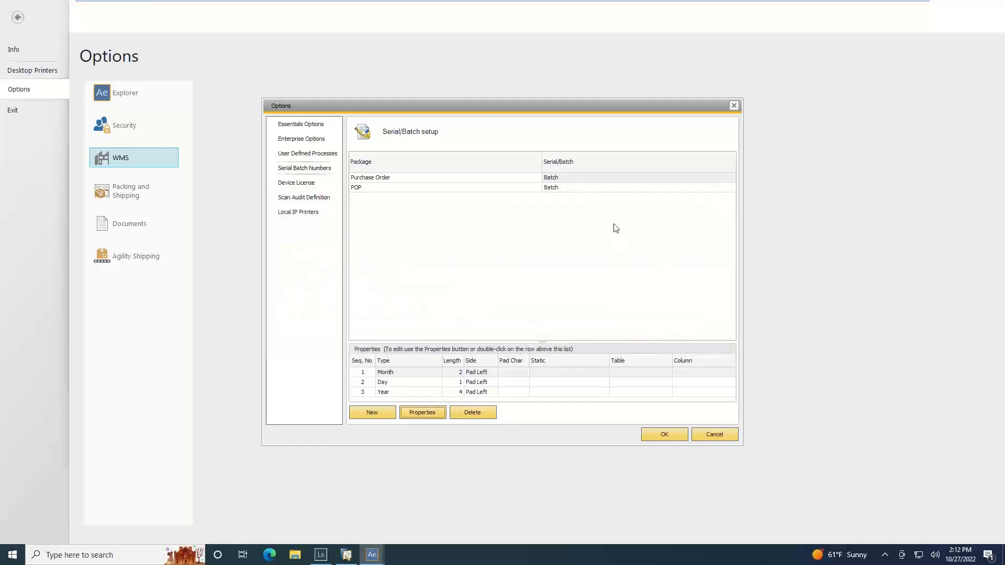
# - Review the segment properties of the POP batch number format and close the WMS options dialog
pyautogui.click(361, 190)
pyautogui.click(416, 415)
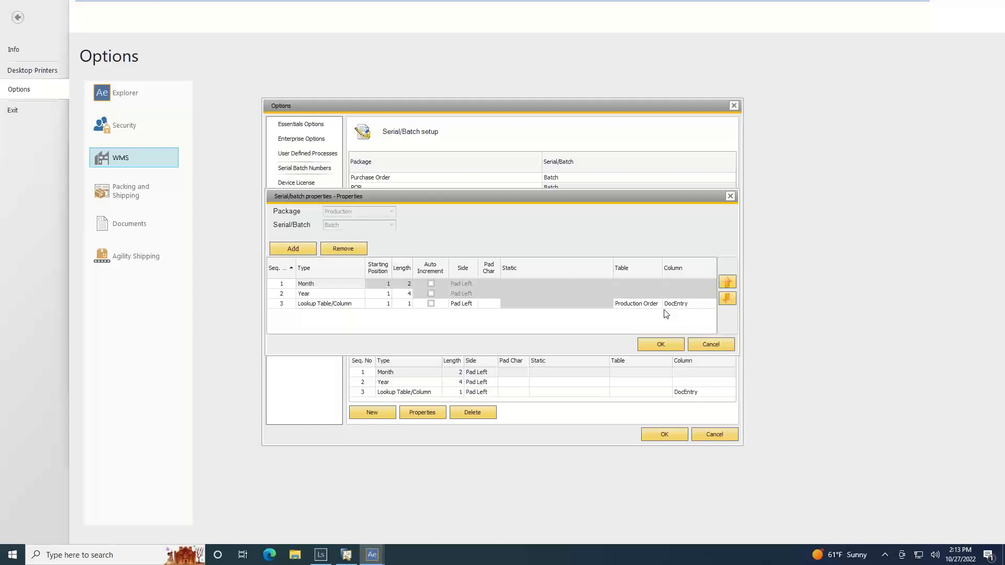
pyautogui.click(704, 341)
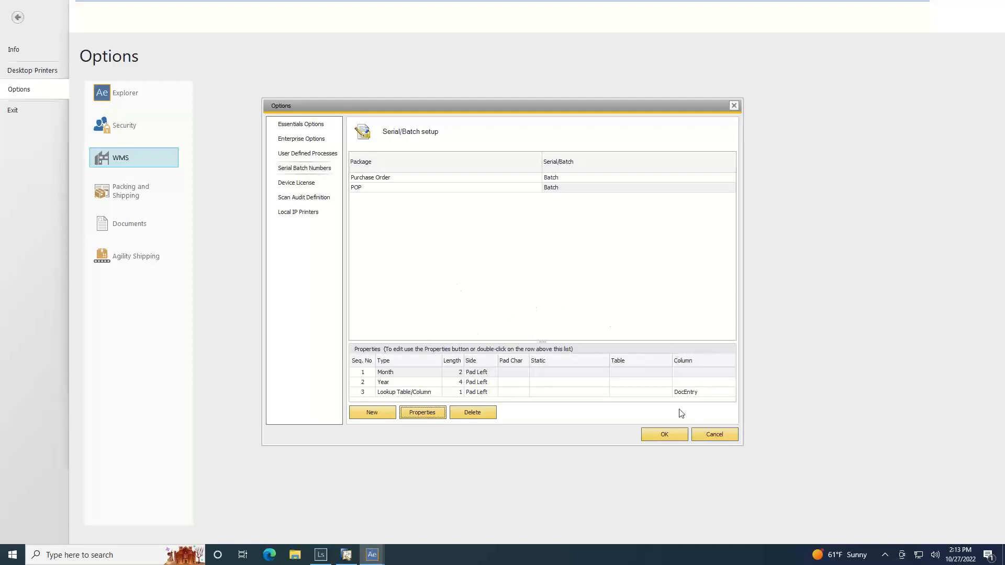
pyautogui.click(675, 435)
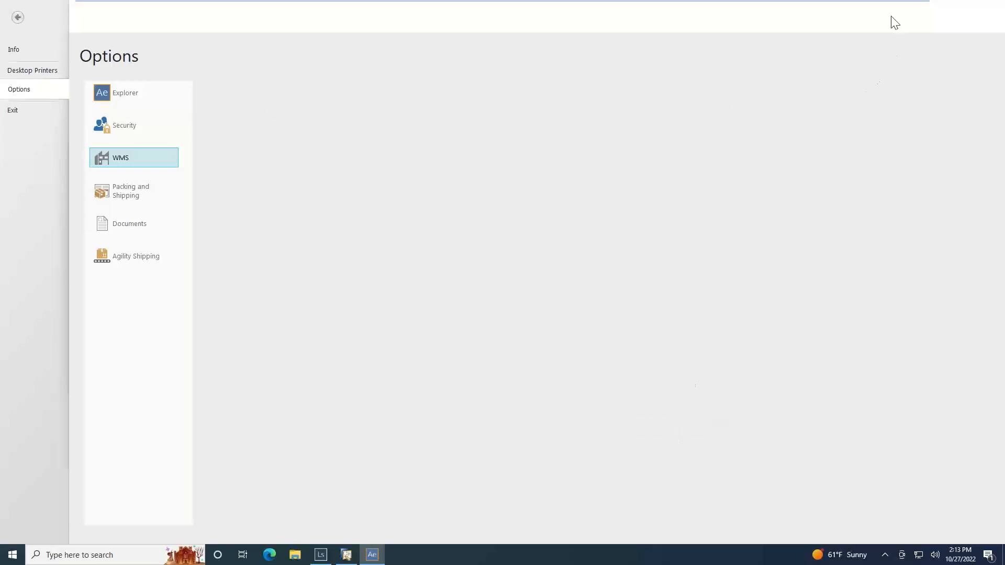
# - Leave the Agility Explorer options and switch back to SAP Business One
pyautogui.click(18, 20)
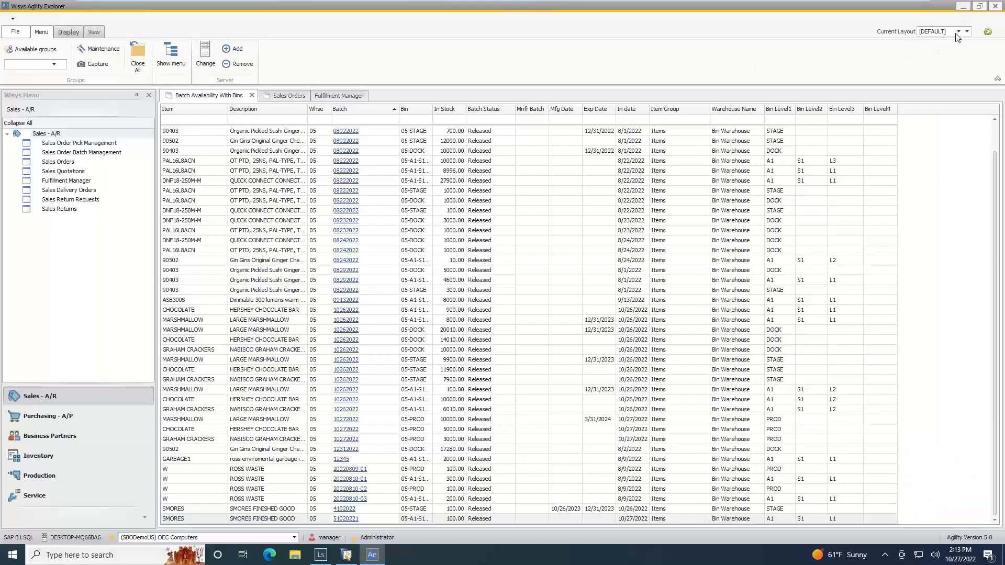
pyautogui.click(962, 6)
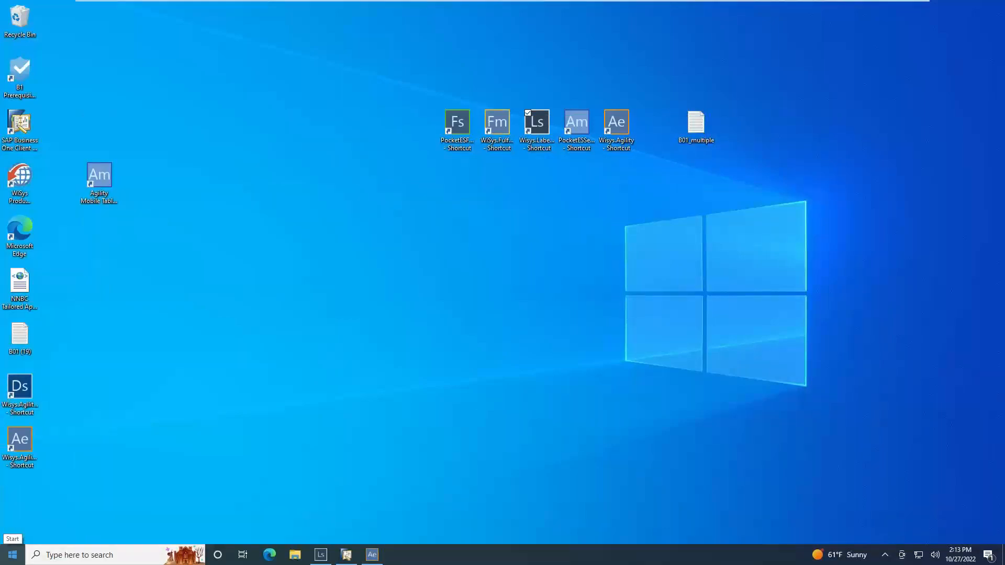
pyautogui.click(347, 555)
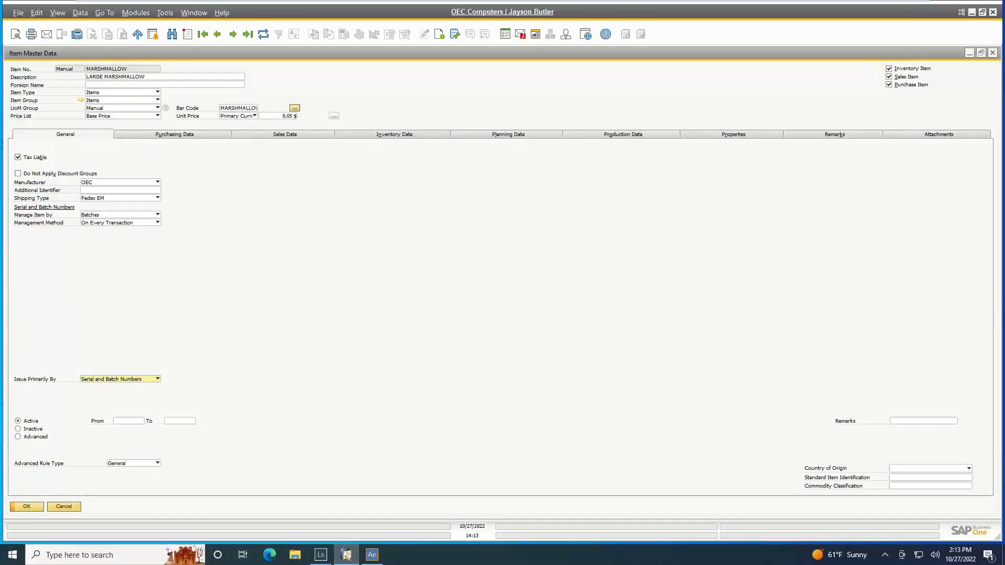
pyautogui.hotkey('alt', 'Tab')
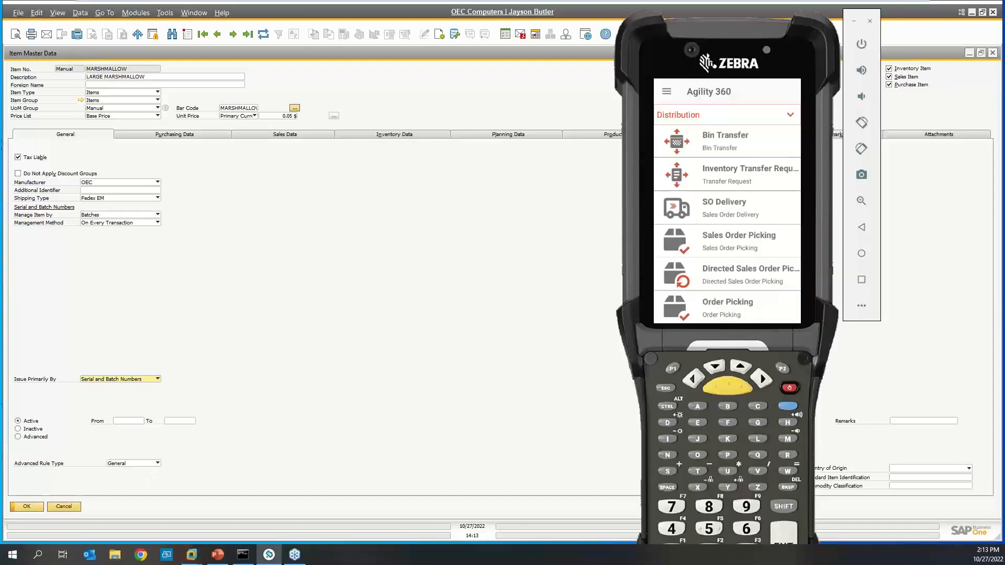
pyautogui.click(395, 105)
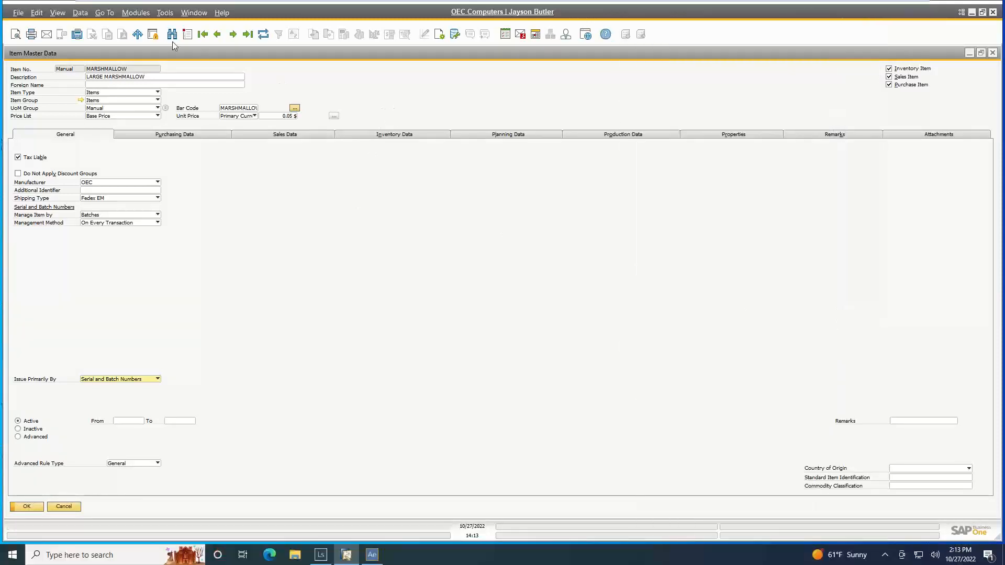
# - Clear away the item master data and sales order windows and maximize the Purchase Order window
pyautogui.click(981, 54)
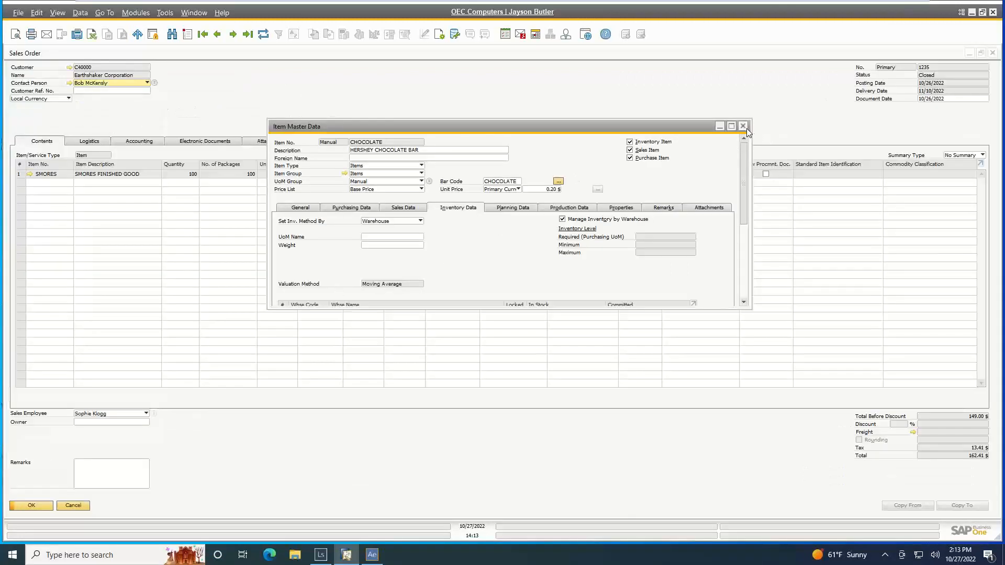
pyautogui.click(745, 126)
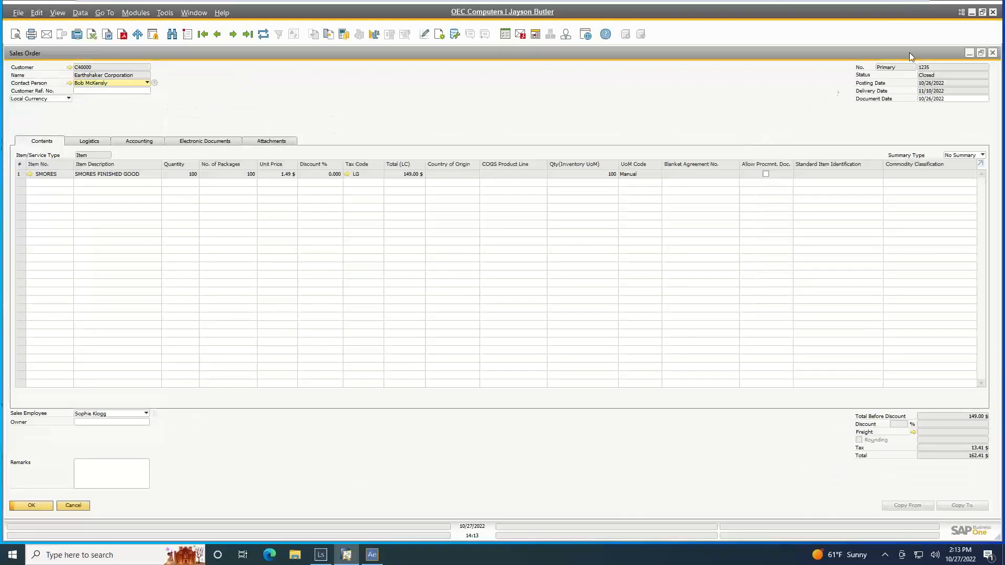
pyautogui.click(965, 53)
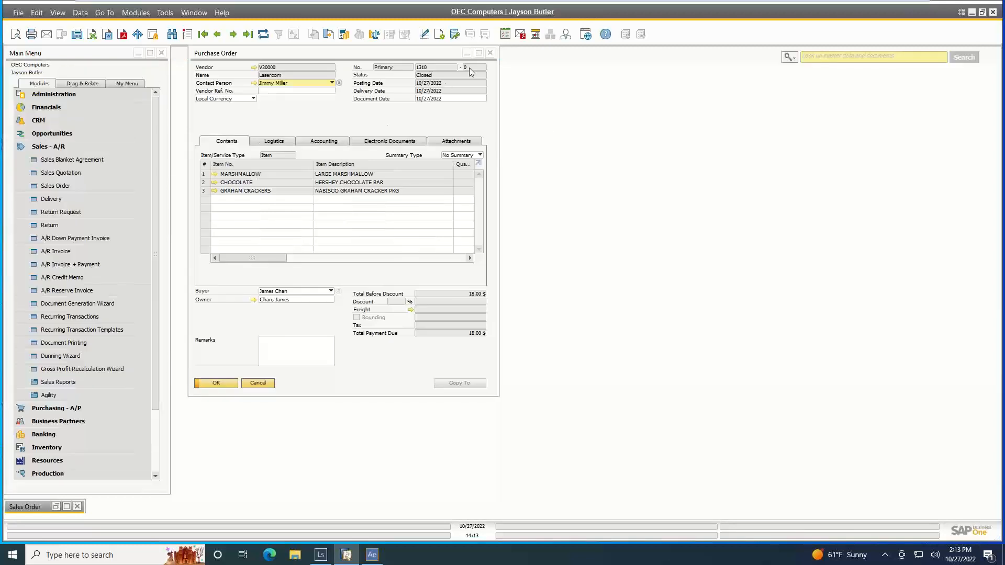
pyautogui.click(486, 57)
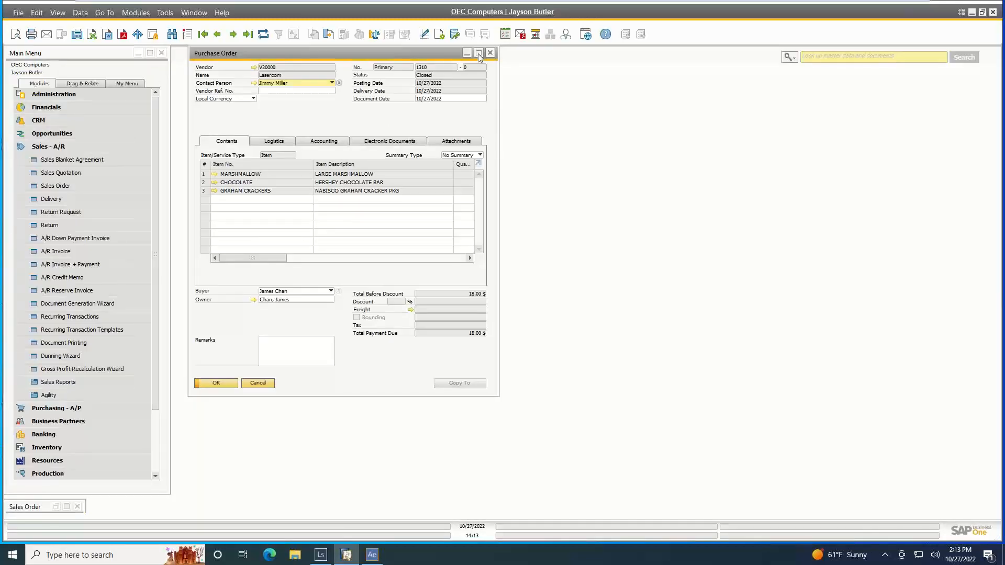
# - Browse the purchase orders back to the earlier of the two open Lasercom orders posted on 10/26/2022
pyautogui.click(245, 38)
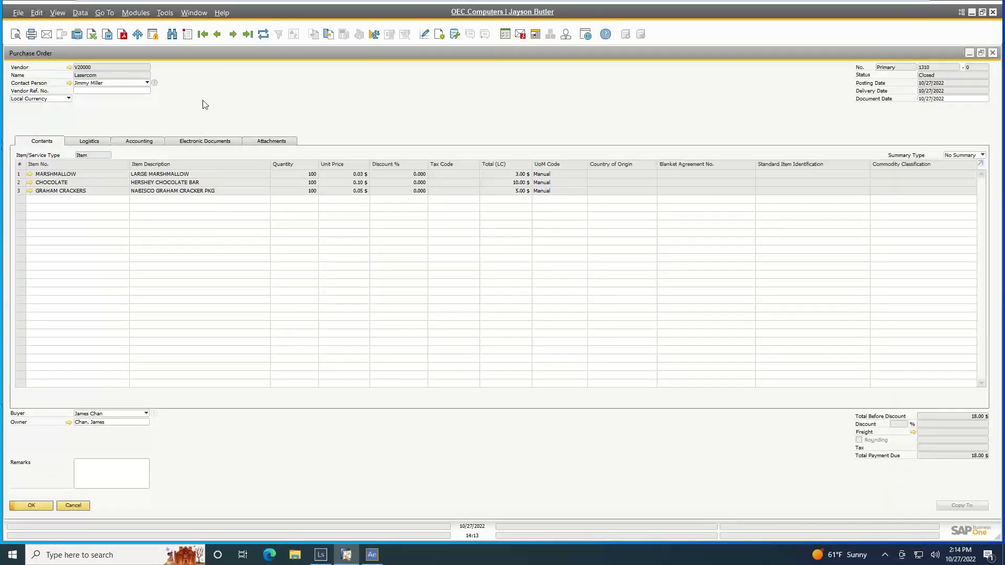
pyautogui.click(232, 36)
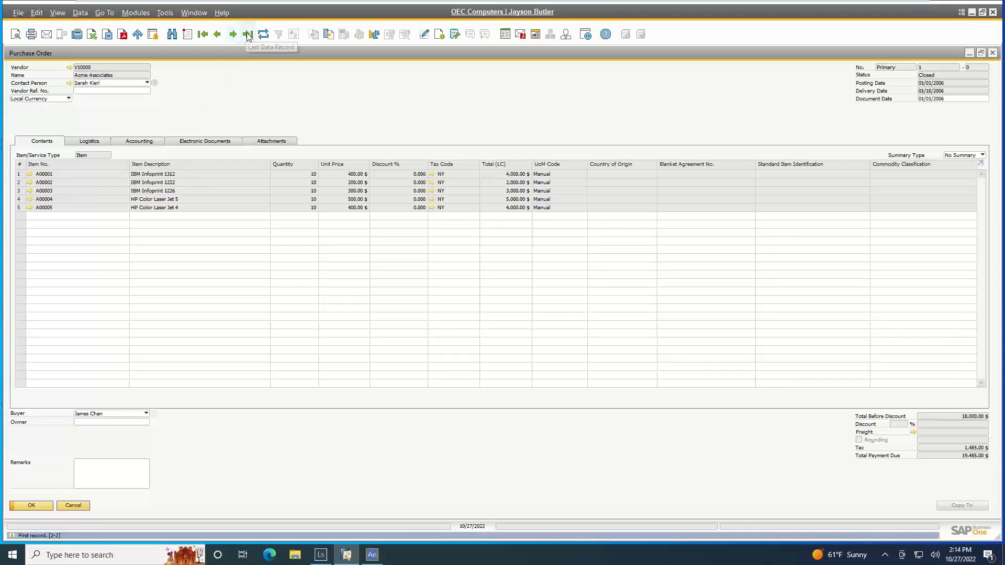
pyautogui.click(218, 37)
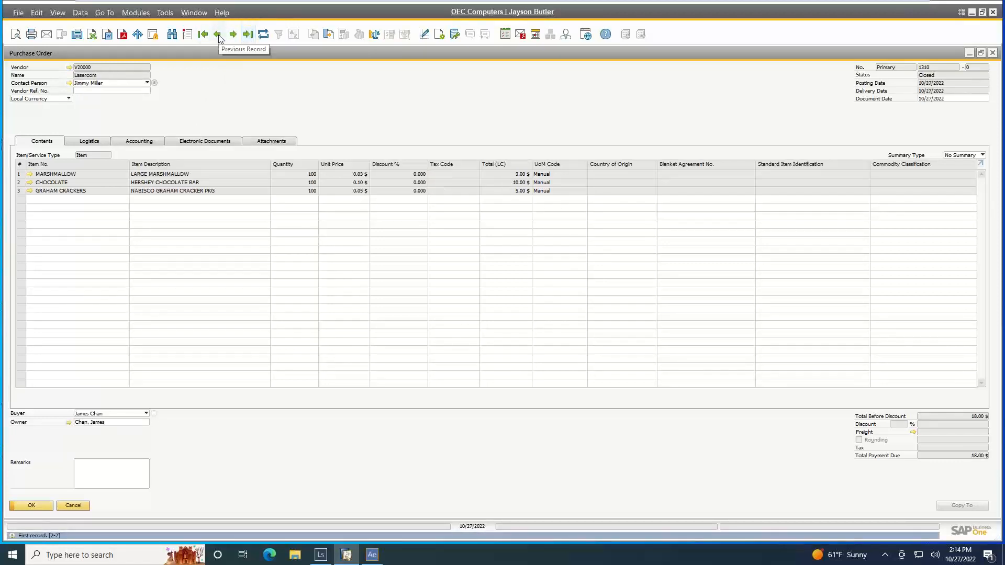
pyautogui.click(218, 35)
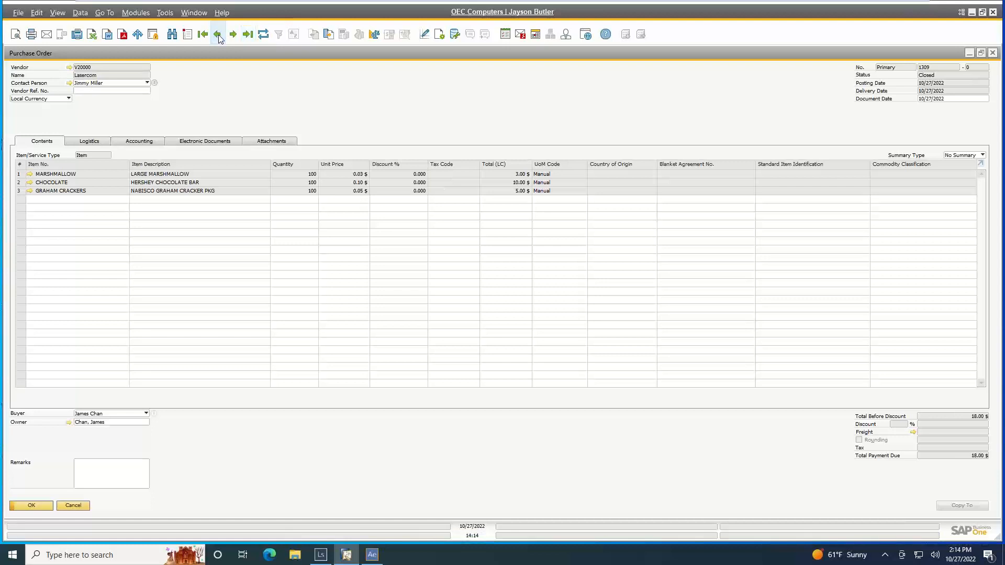
pyautogui.click(218, 34)
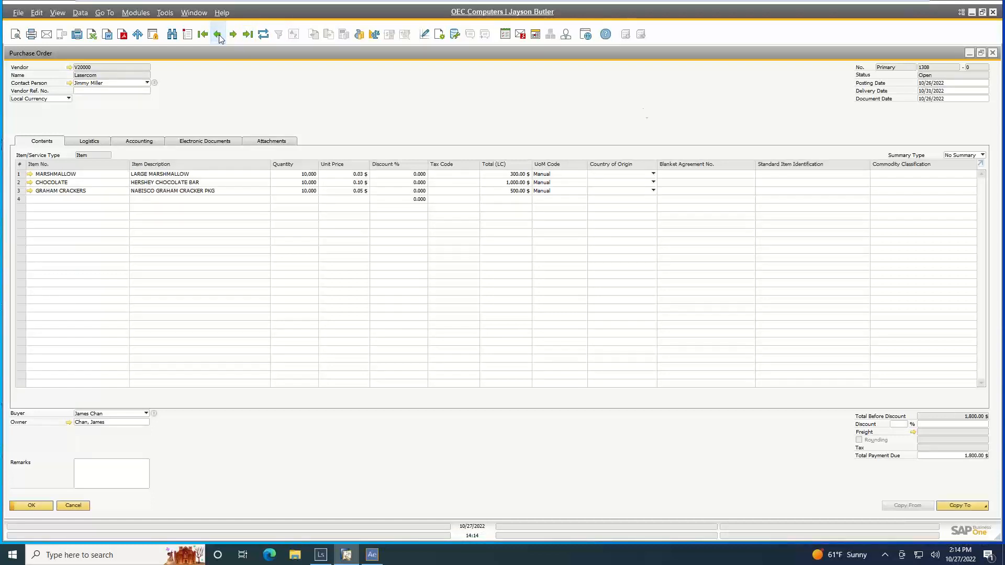
pyautogui.click(219, 36)
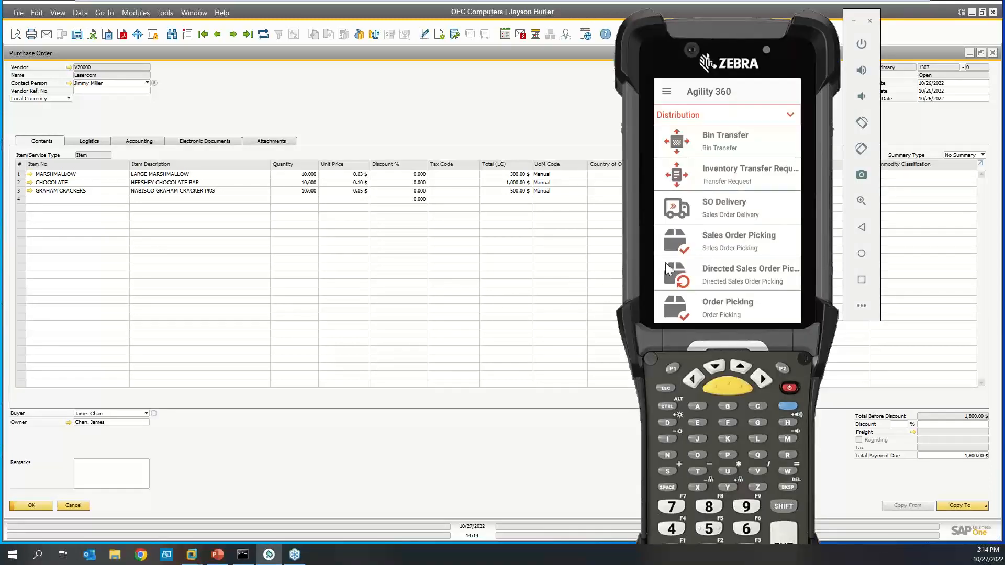
# - Open the Goods Receipt PO transaction in Agility 360 on the mobile device emulator
pyautogui.scroll(-3, 791, 237)
pyautogui.scroll(-5, 792, 237)
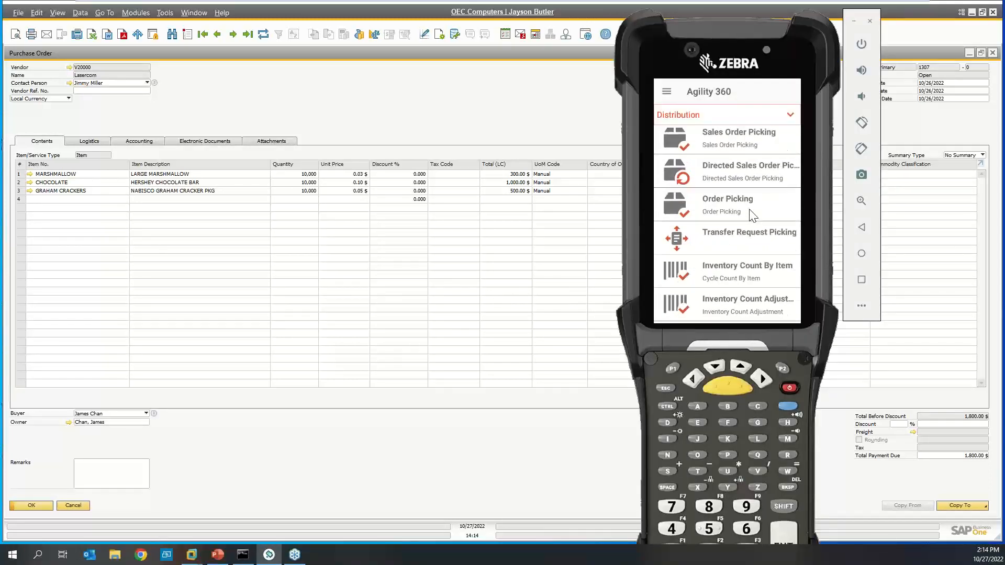
pyautogui.scroll(-3, 749, 187)
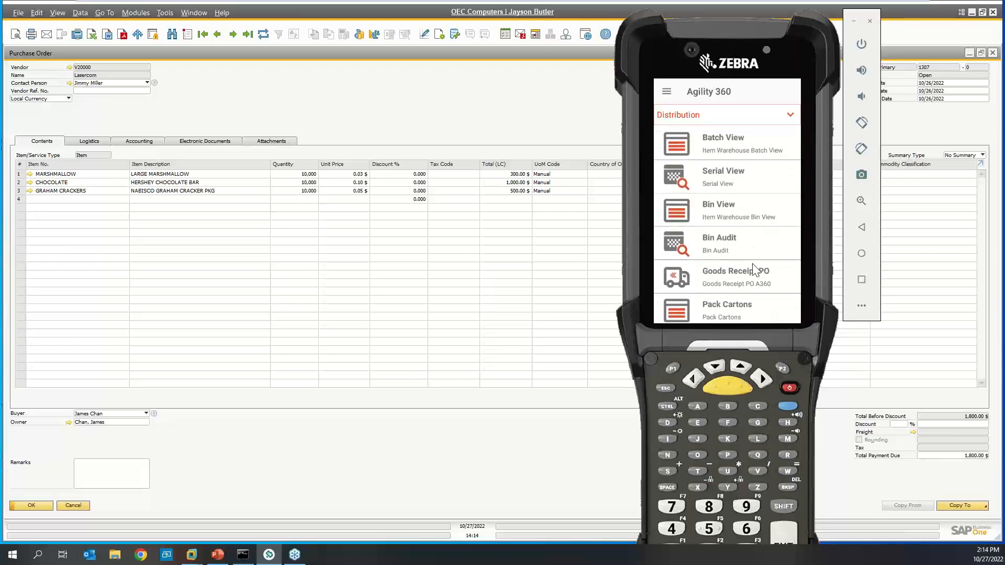
pyautogui.click(739, 279)
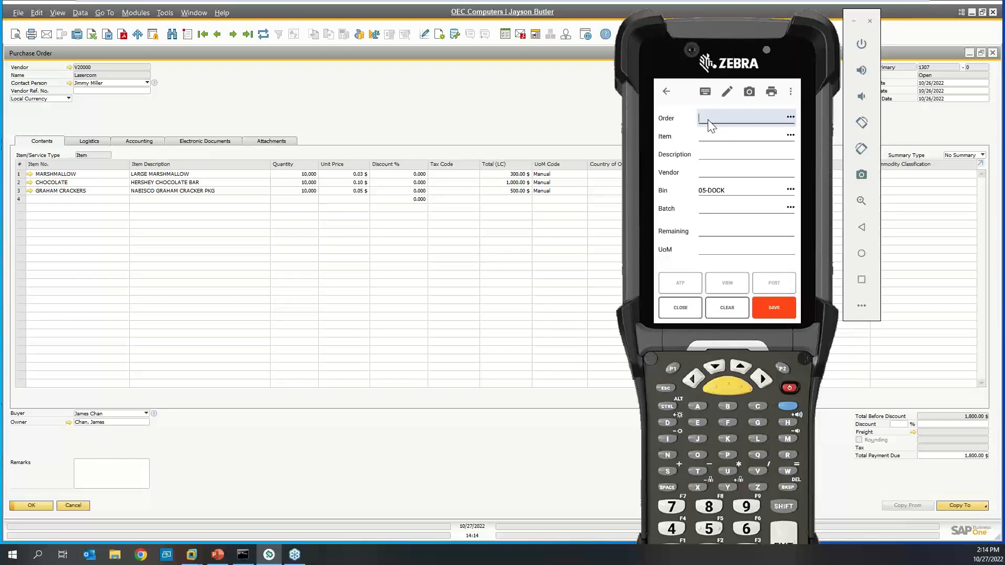
# - Try loading the displayed Lasercom purchase order into the goods receipt by its order number, and clear the form
pyautogui.click(790, 117)
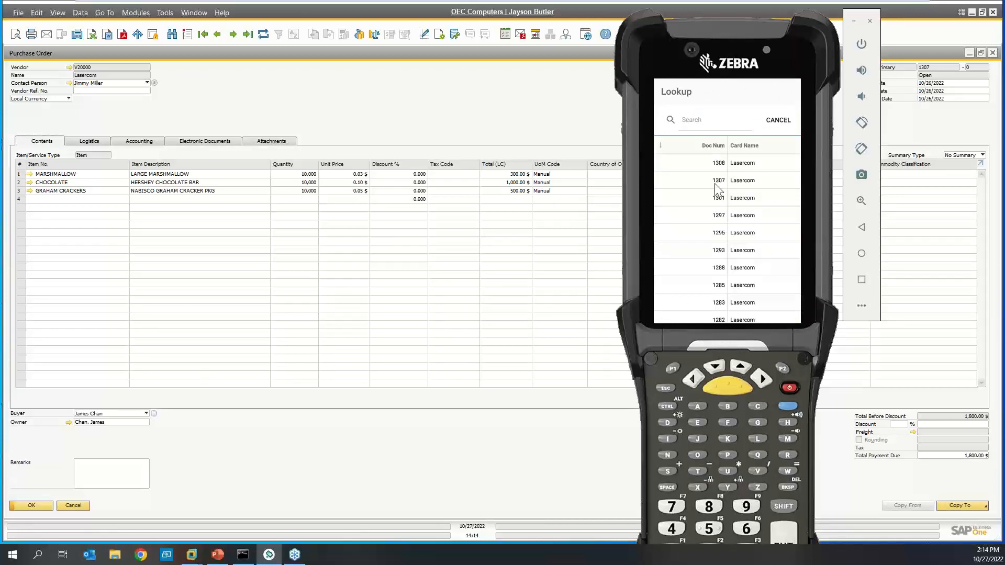
pyautogui.click(779, 121)
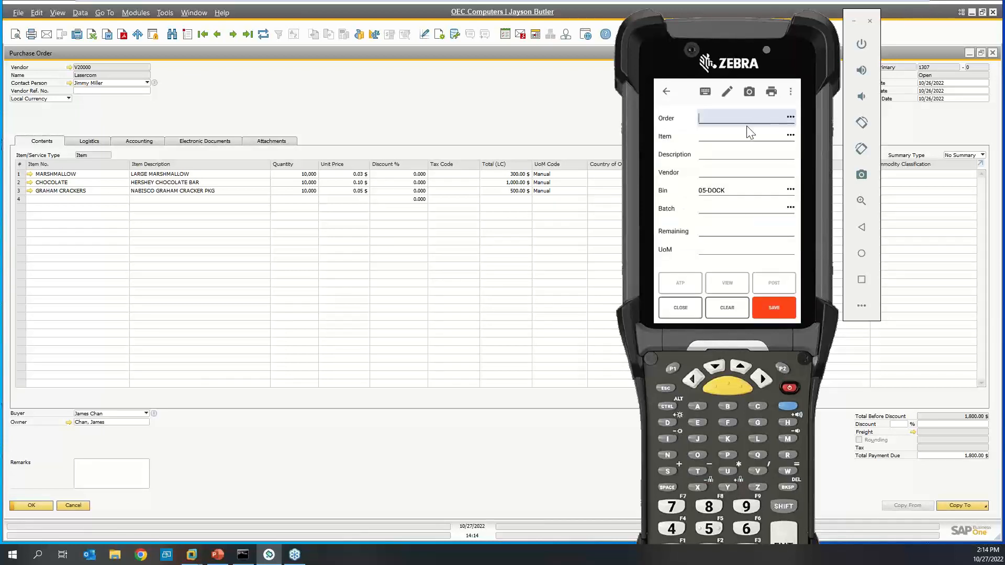
pyautogui.write('1307')
pyautogui.press('BackSpace')
pyautogui.press('BackSpace')
pyautogui.press('BackSpace')
pyautogui.press('BackSpace')
pyautogui.write('1307')
pyautogui.press('Return')
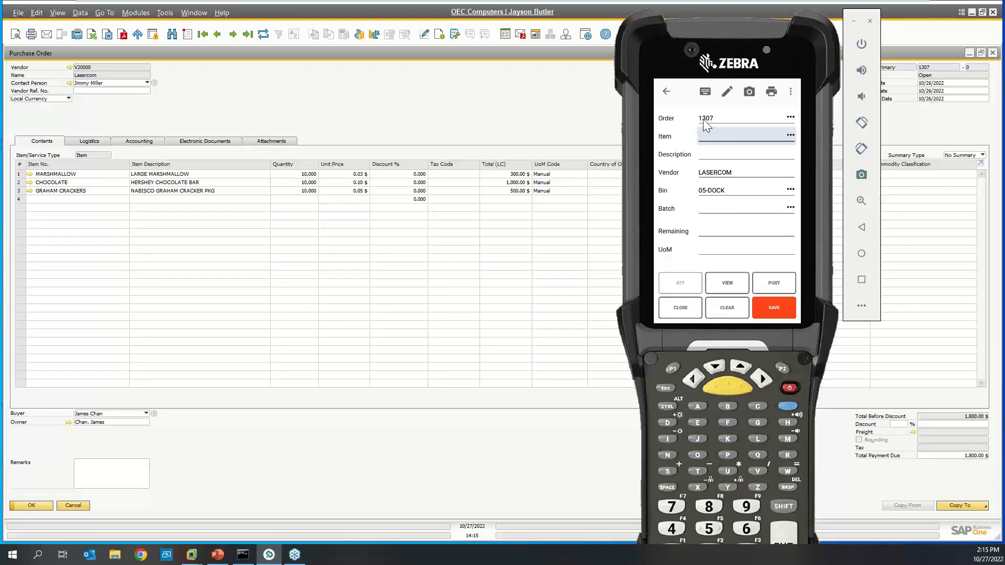
pyautogui.click(730, 314)
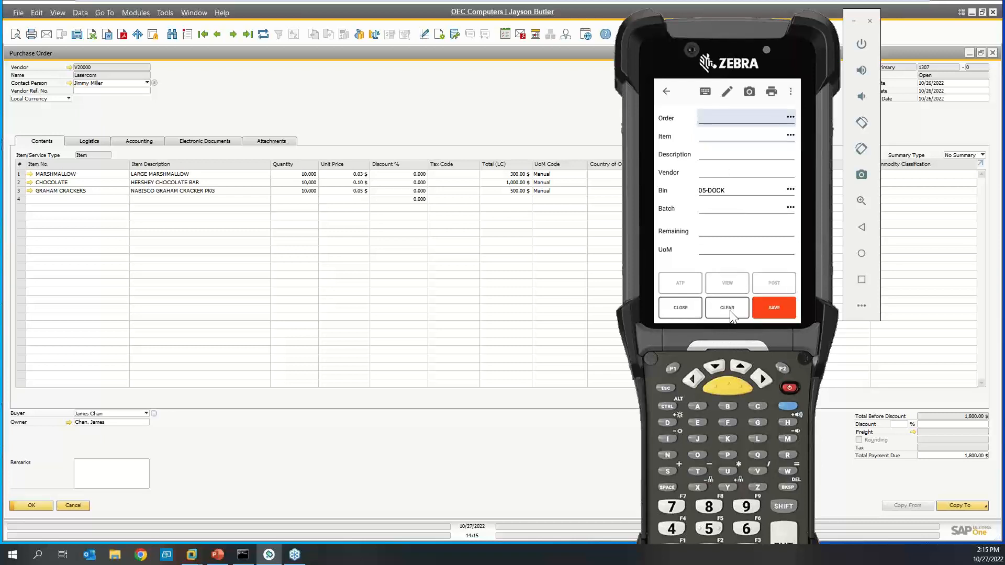
# - Load the displayed Lasercom purchase order into the goods receipt by its order number
pyautogui.press('Return')
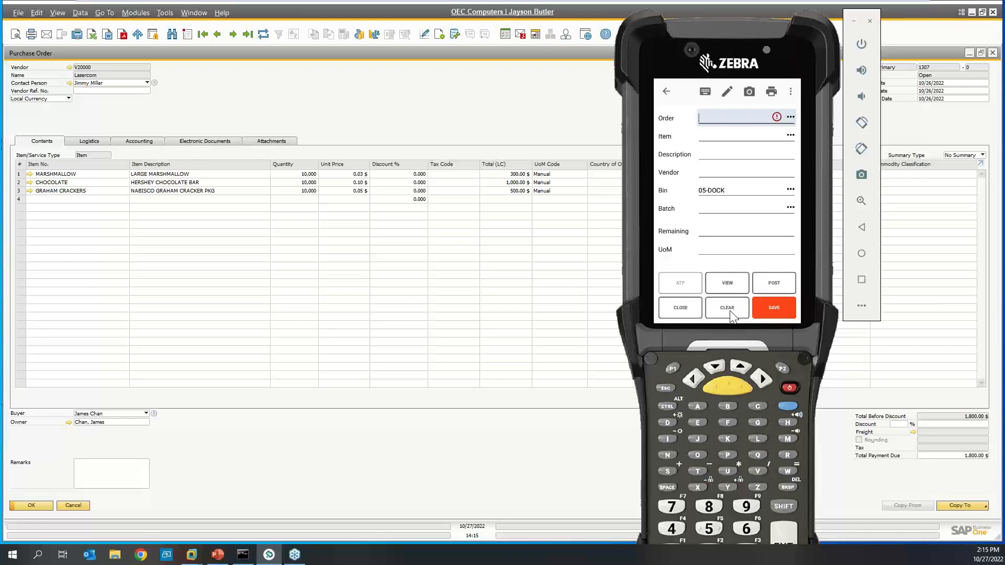
pyautogui.write('1307')
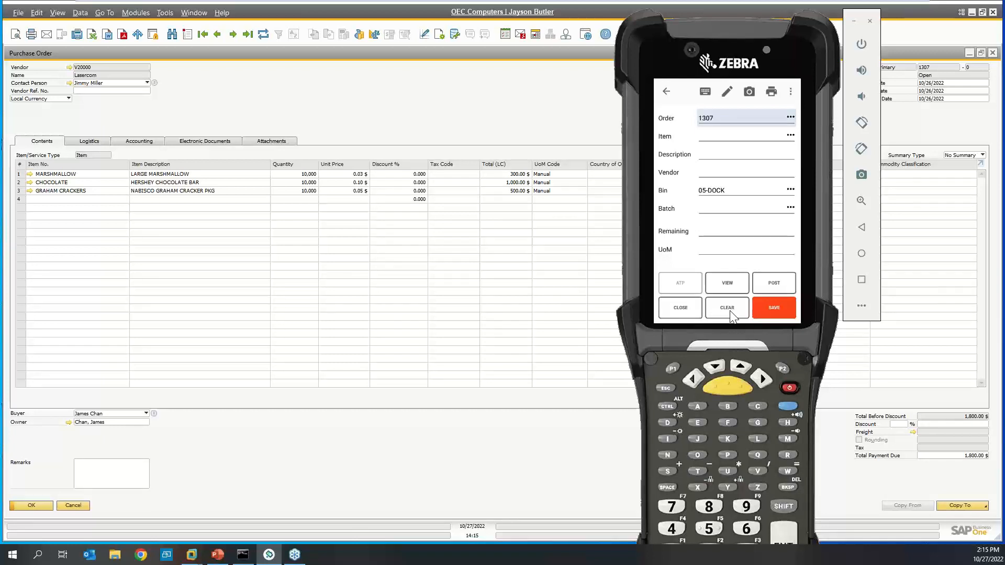
pyautogui.press('Return')
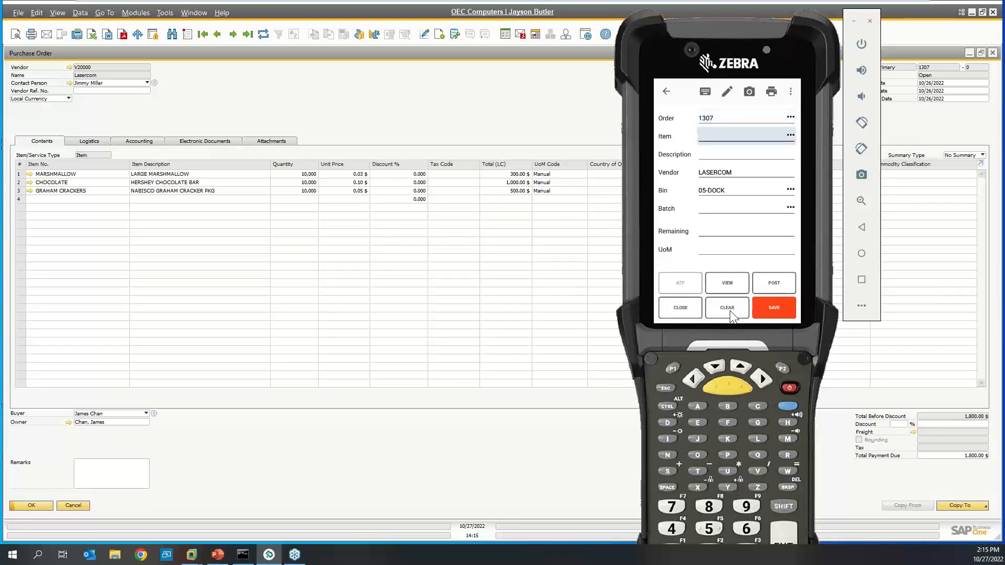
# - Save a receipt line for item MARSHMALLOW with a quantity of 10000
pyautogui.write('MARSHMALLOW')
pyautogui.press('Return')
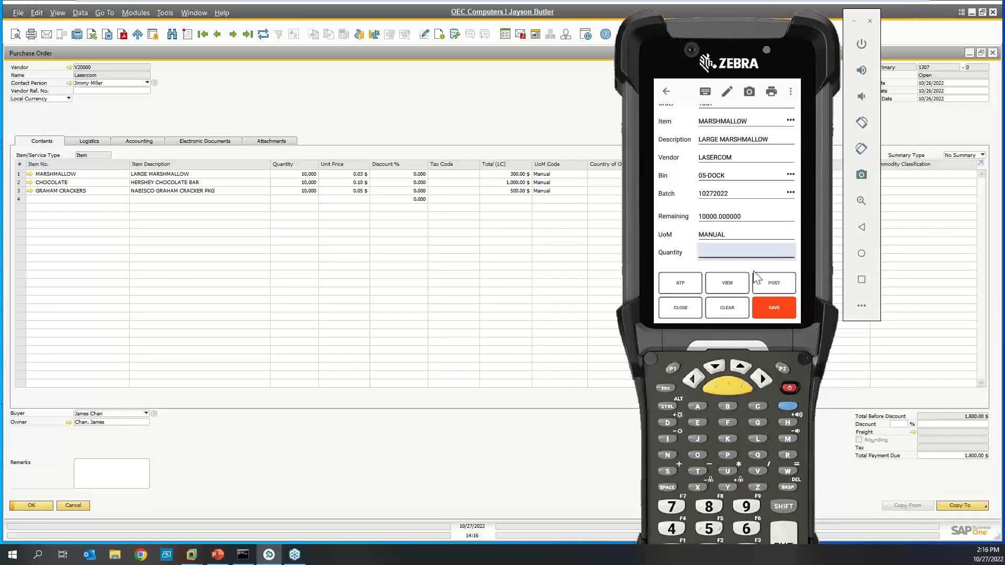
pyautogui.write('10000')
pyautogui.click(770, 303)
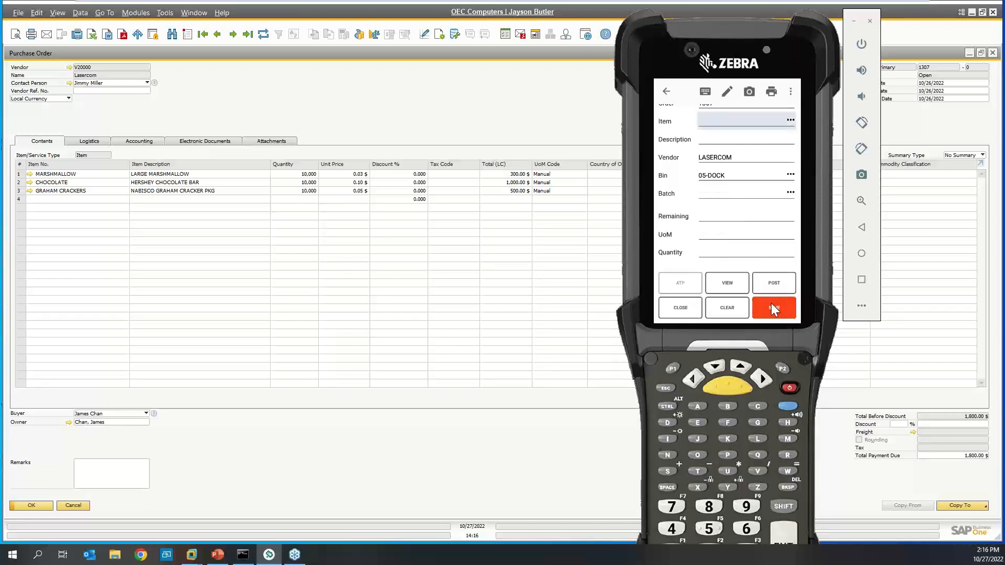
# - Save receipt lines for items CHOCOLATE and GRAHAM CRACKERS with a quantity of 10000 each
pyautogui.write('CHOCOLATE')
pyautogui.press('Return')
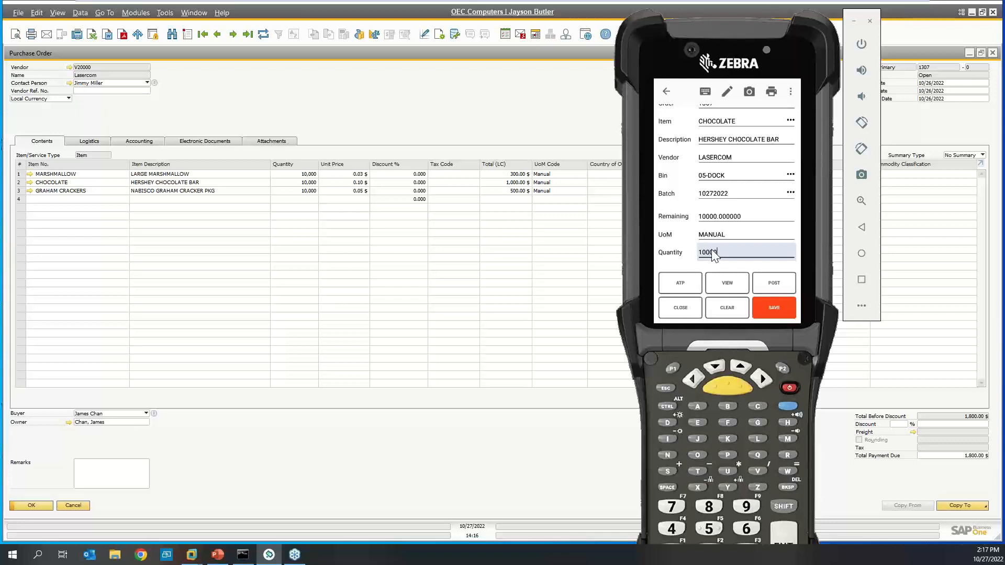
pyautogui.press('Return')
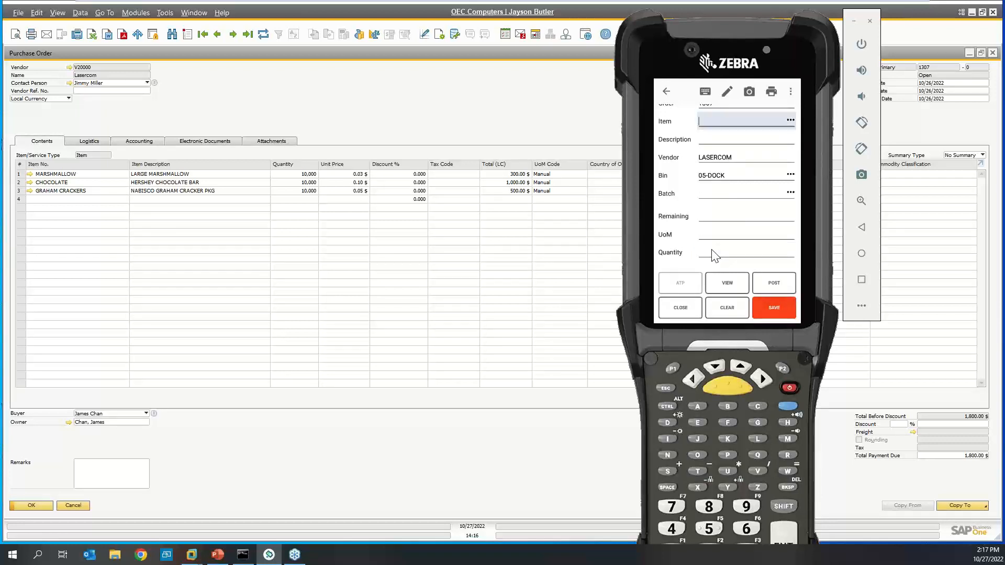
pyautogui.write('GRAHAM CRACKERS')
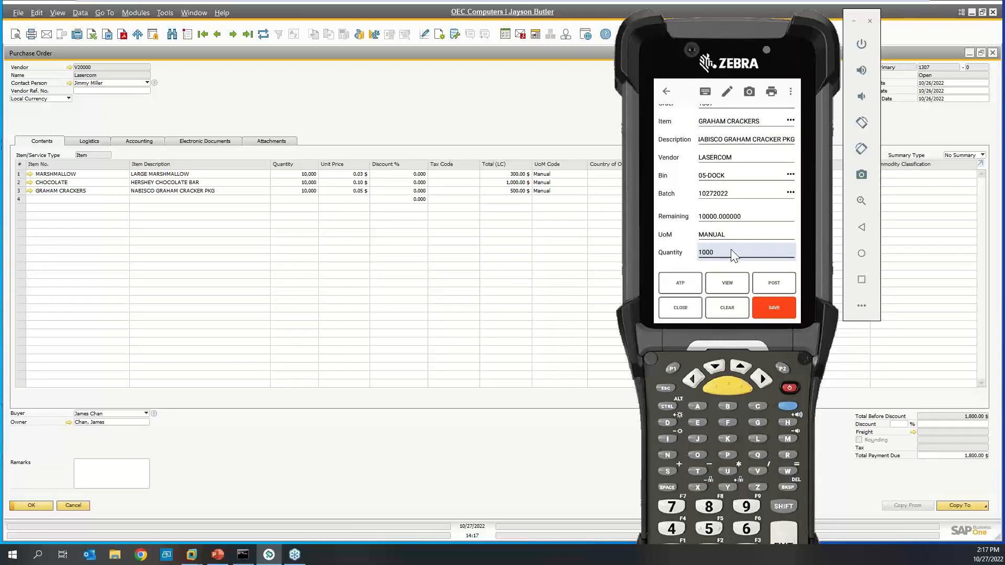
pyautogui.click(773, 306)
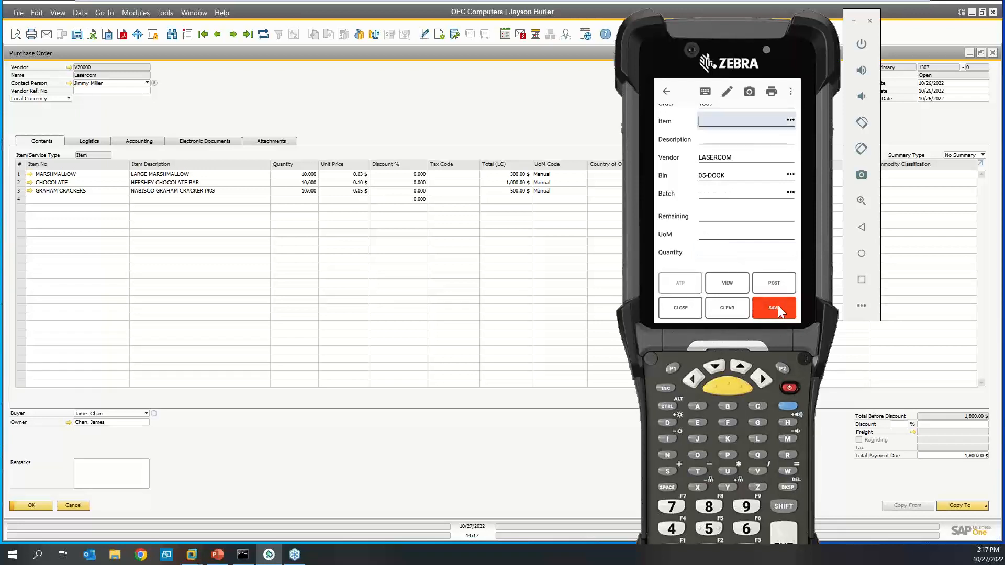
# - Check the items' open quantities in the item lookup and post the goods receipt
pyautogui.click(790, 121)
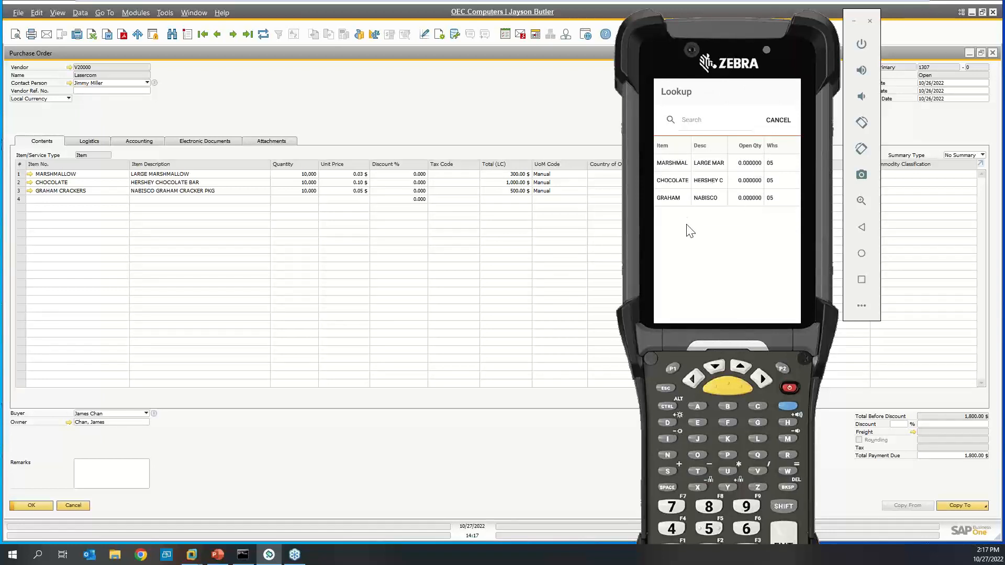
pyautogui.click(785, 120)
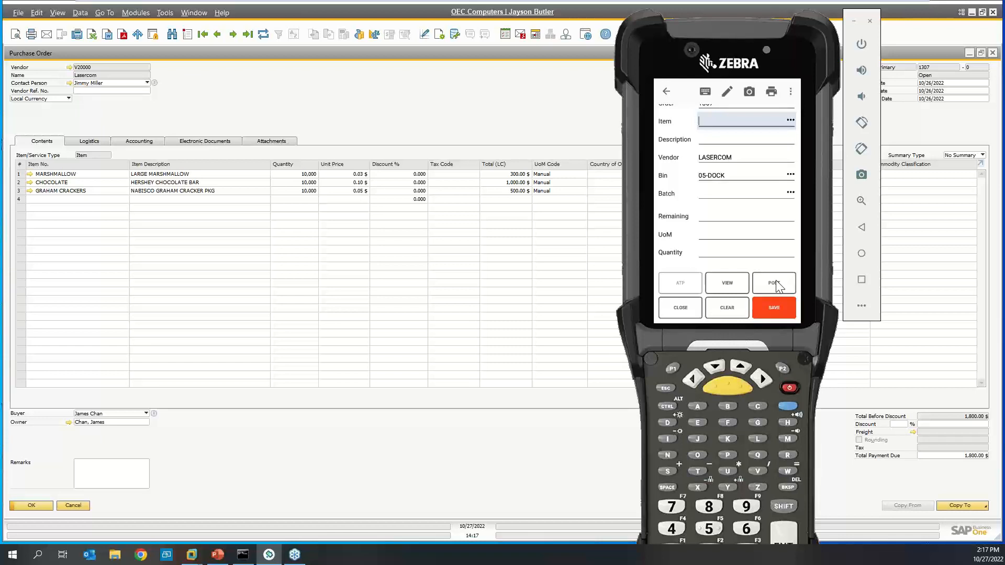
pyautogui.click(777, 286)
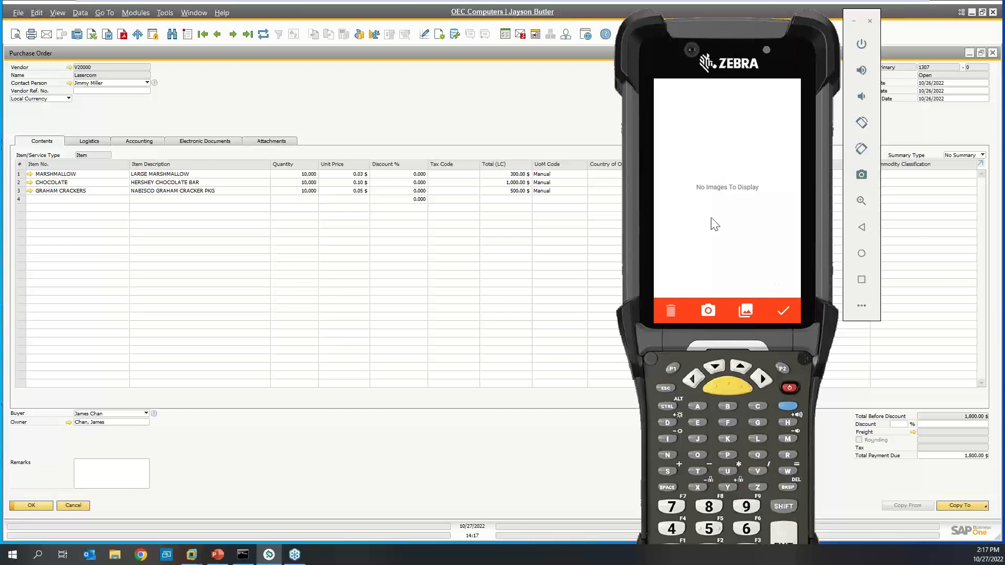
# - Attach the chocolate bar, marshmallow and graham cracker photos from the Download folder to the receipt and confirm the images
pyautogui.click(745, 309)
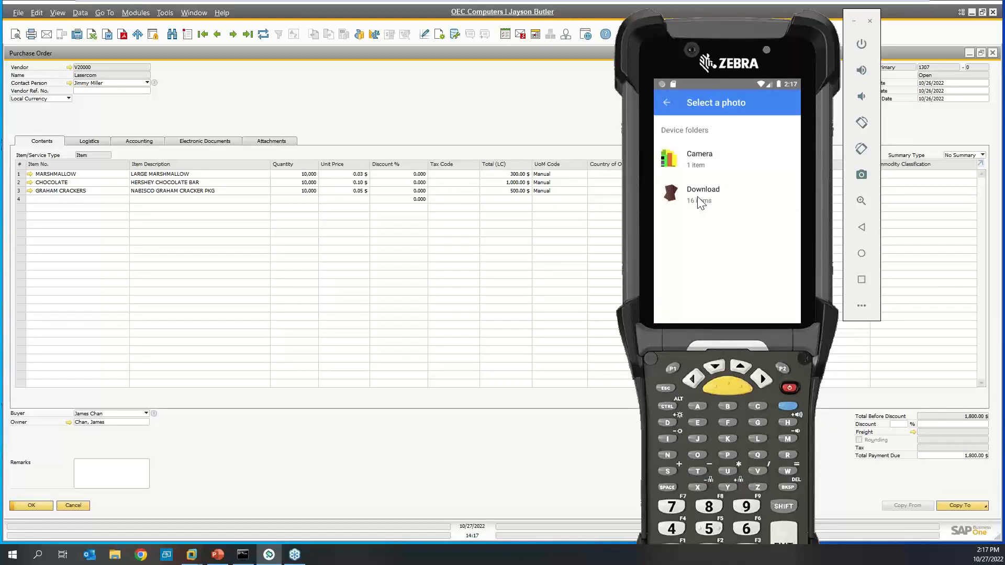
pyautogui.click(699, 197)
pyautogui.click(678, 155)
pyautogui.click(749, 312)
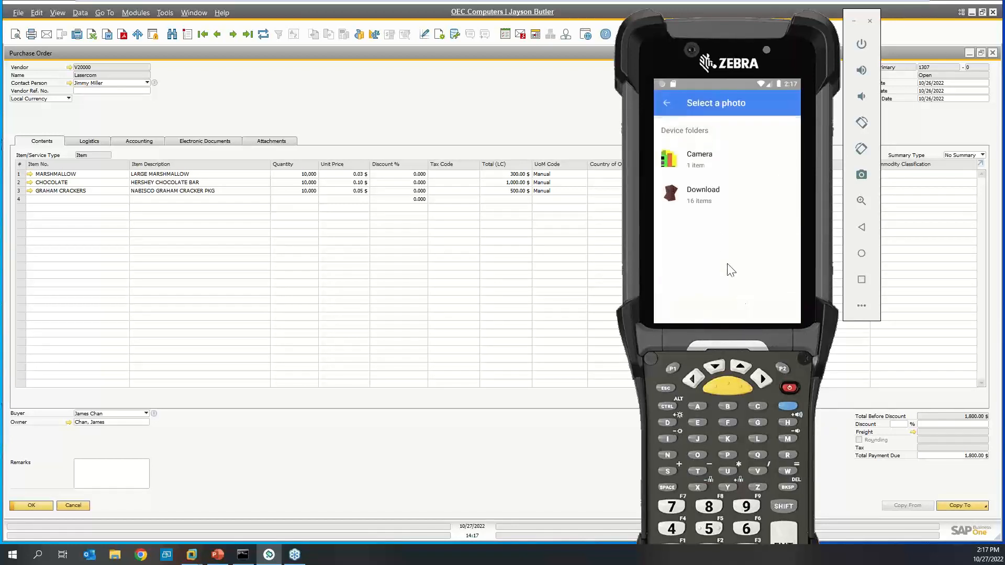
pyautogui.click(704, 191)
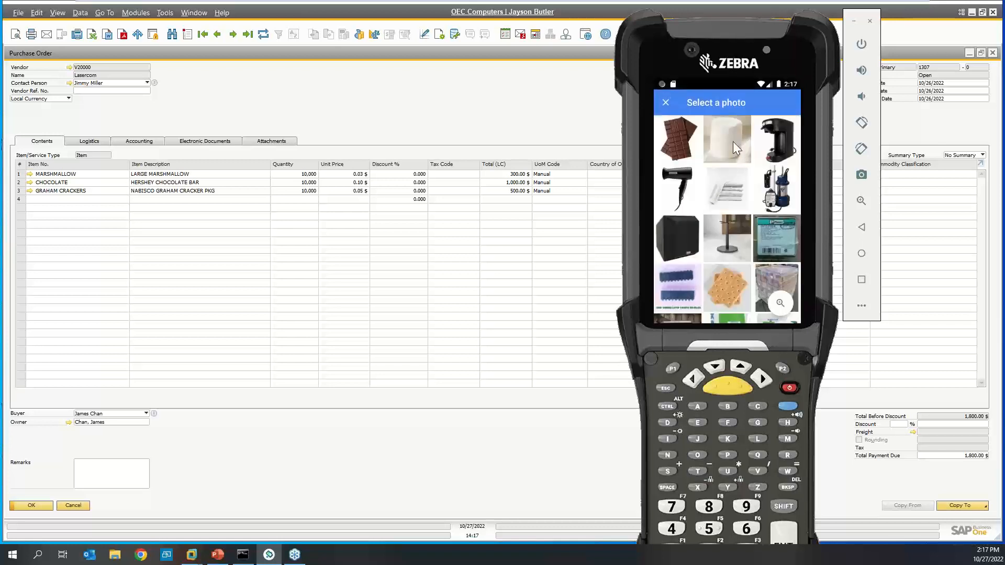
pyautogui.click(732, 141)
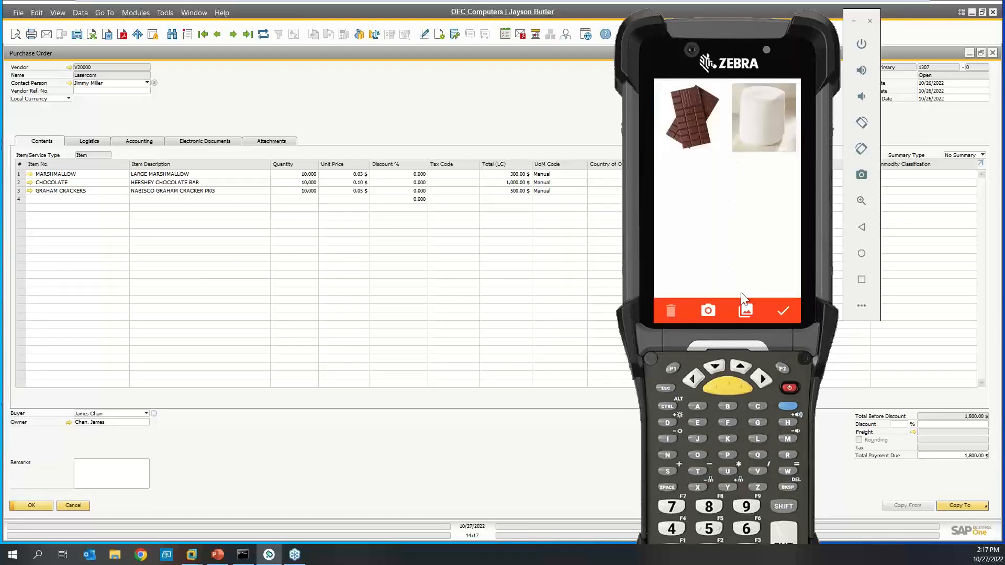
pyautogui.click(746, 310)
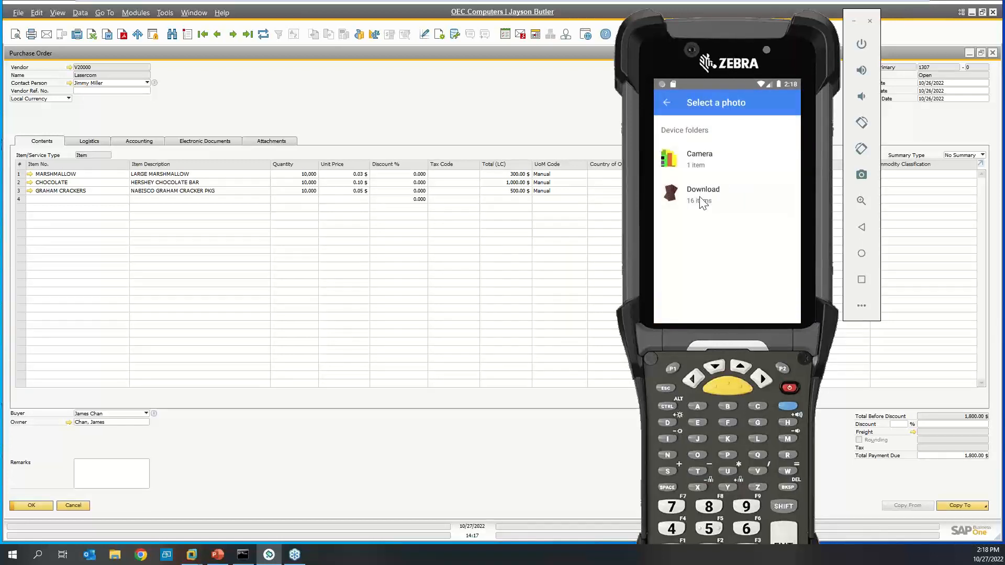
pyautogui.click(701, 197)
pyautogui.click(733, 280)
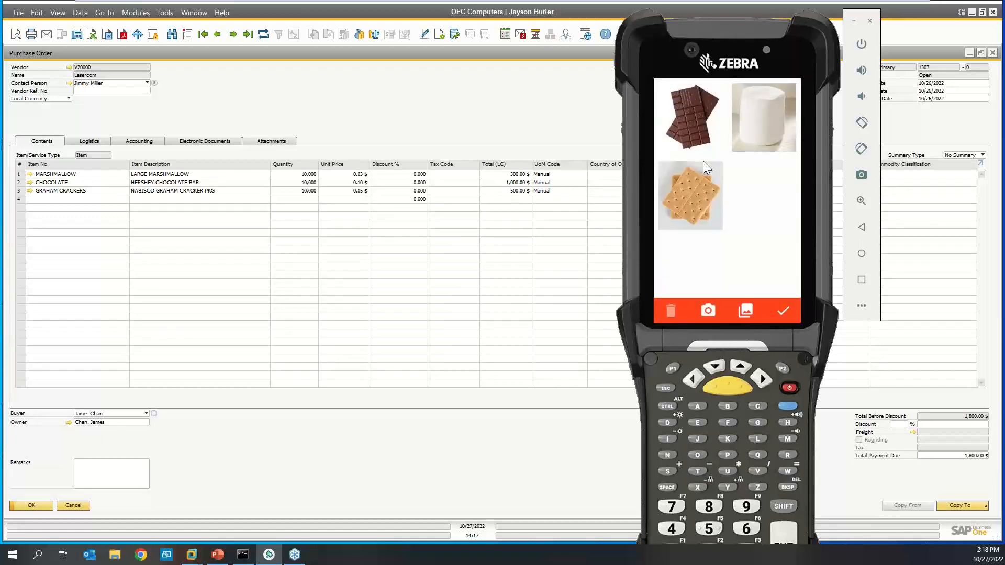
pyautogui.click(783, 312)
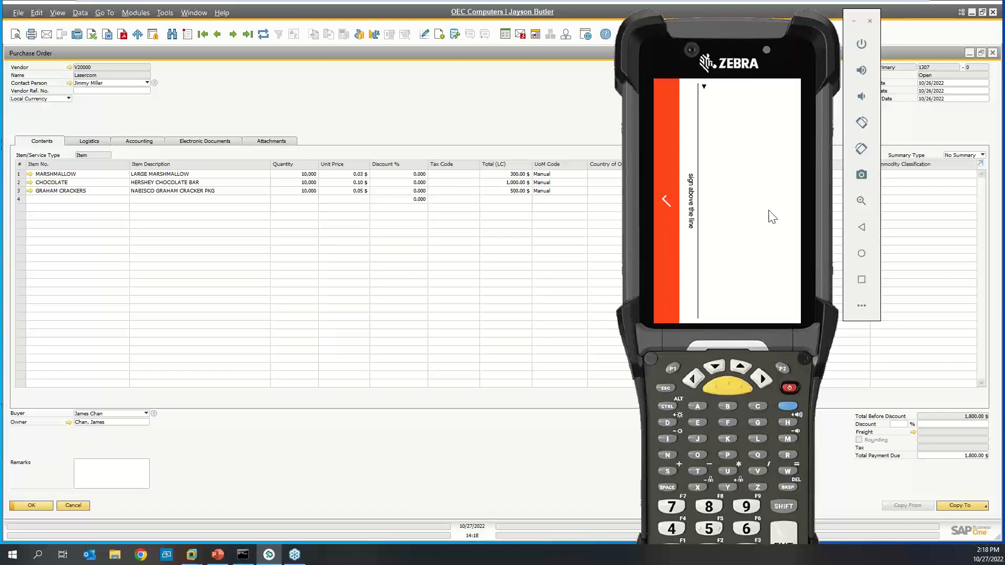
# - Sign for the goods receipt, review the GRPO w Batch labels for the three items, and leave the label preview
pyautogui.moveTo(745, 116)
pyautogui.mouseDown()
pyautogui.moveTo(764, 146)
pyautogui.moveTo(741, 175)
pyautogui.moveTo(746, 306)
pyautogui.moveTo(769, 297)
pyautogui.mouseUp()
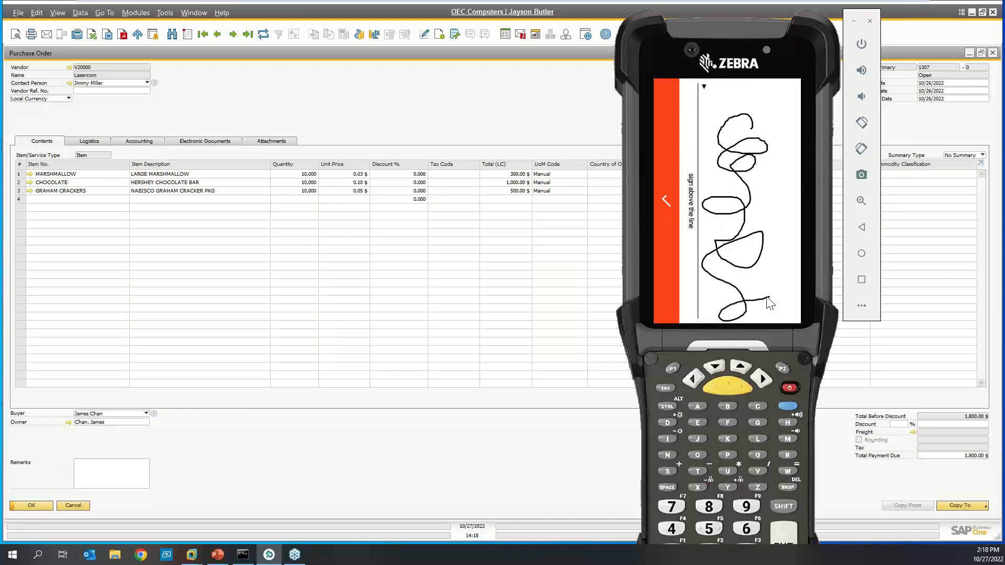
pyautogui.click(667, 200)
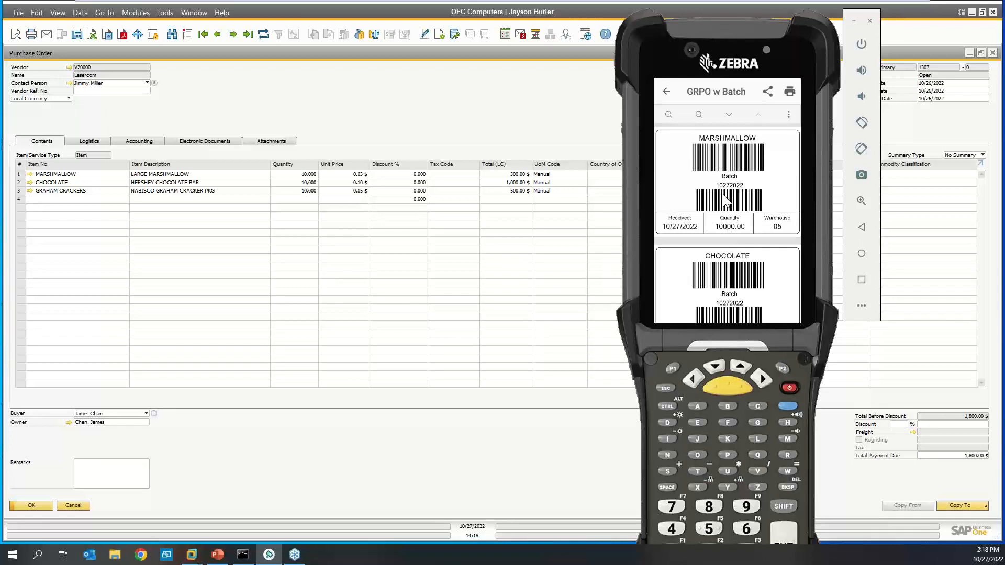
pyautogui.scroll(-3, 750, 245)
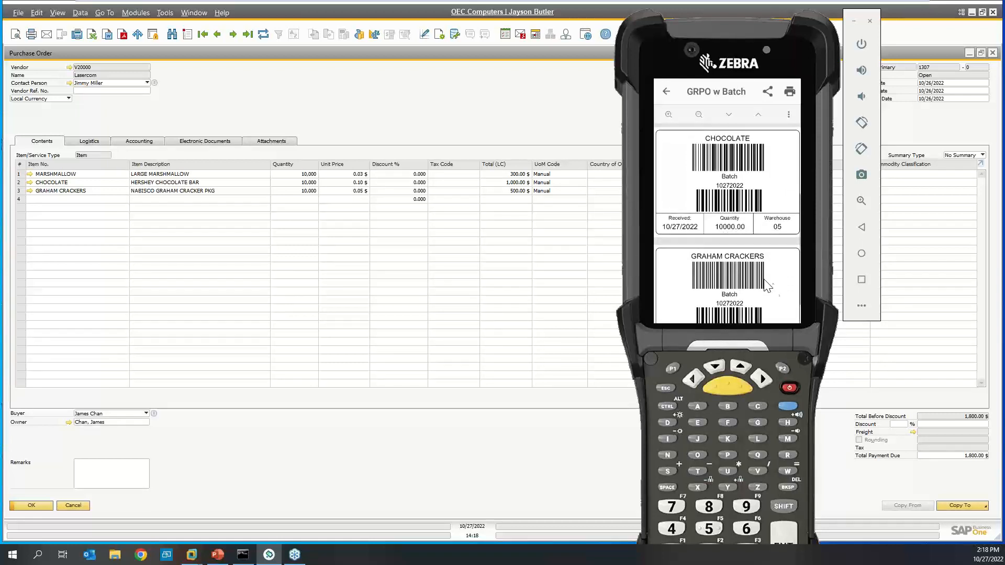
pyautogui.scroll(-2, 783, 254)
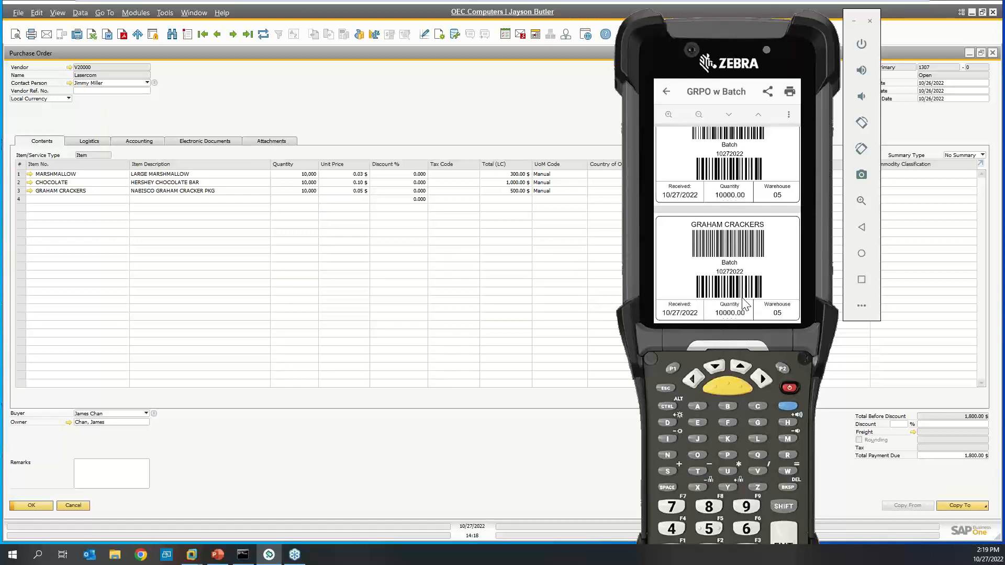
pyautogui.click(669, 91)
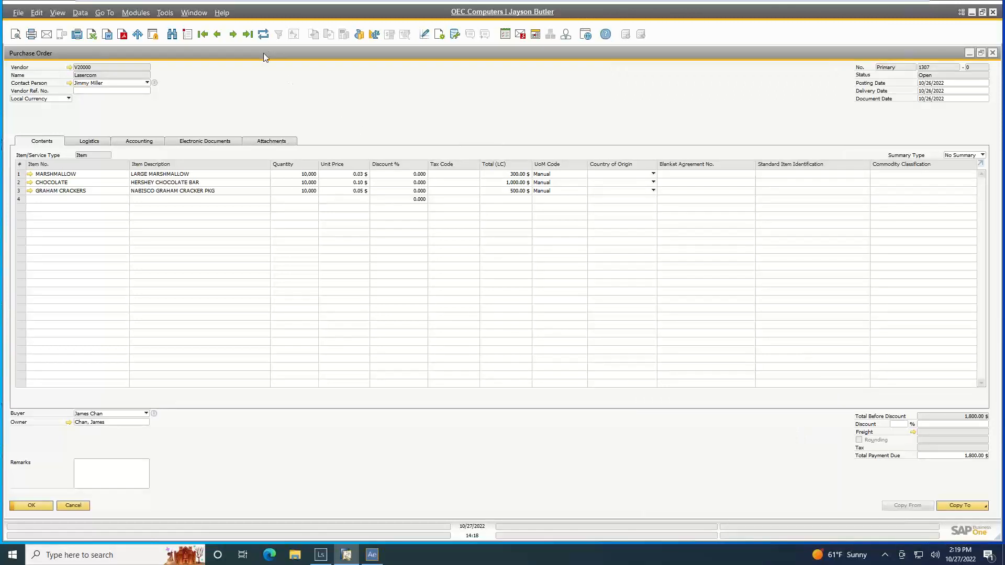
# - In SAP Business One, refresh the purchase order and open its linked Goods Receipt PO from the relationship map
pyautogui.click(264, 36)
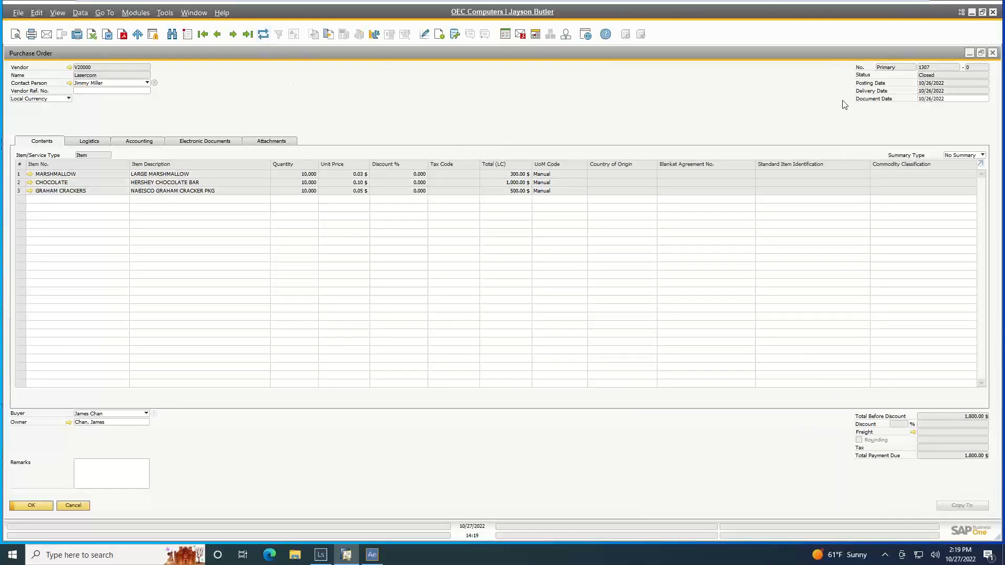
pyautogui.rightClick(436, 113)
pyautogui.click(494, 224)
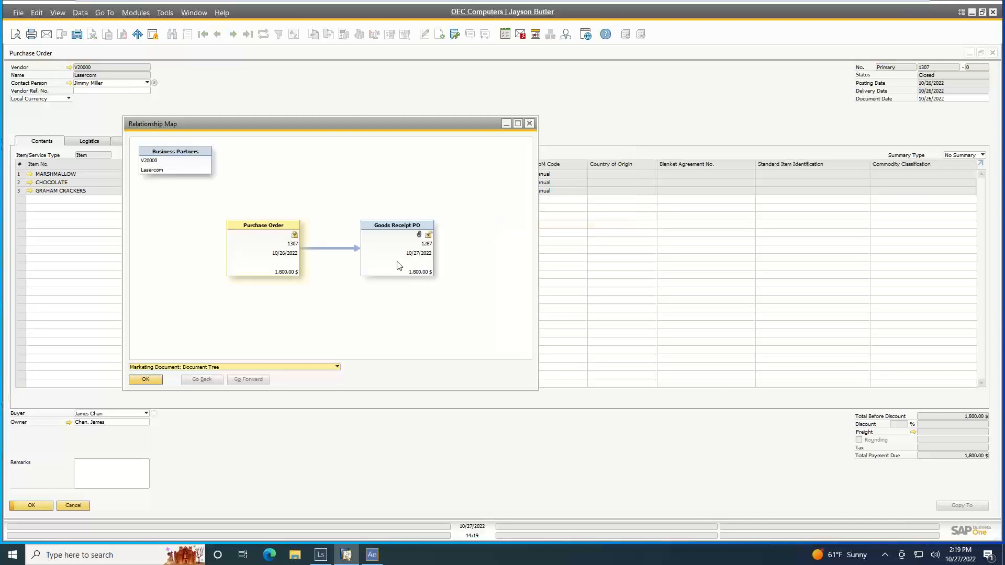
pyautogui.doubleClick(403, 259)
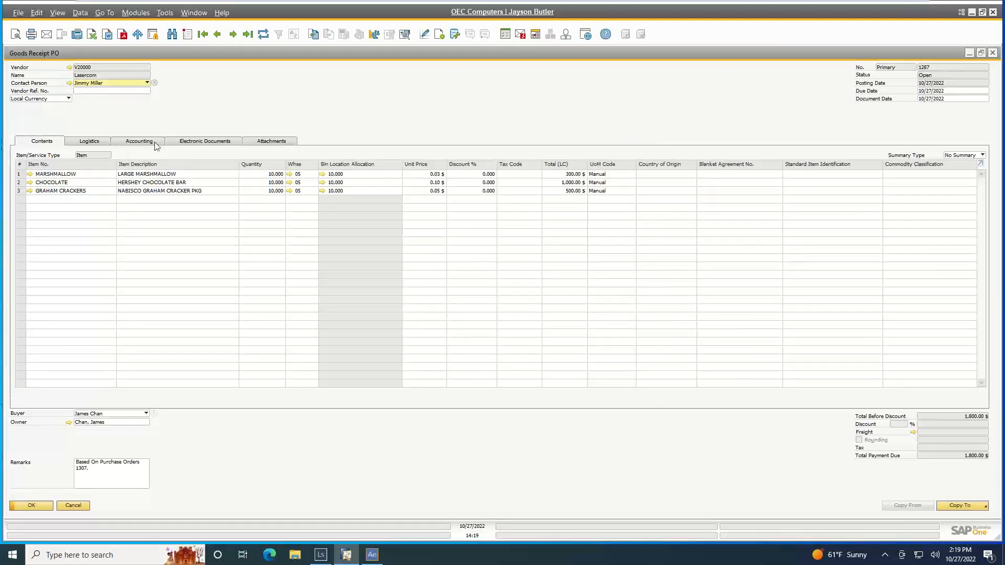
# - View the signature image and the graham cracker photo among the Goods Receipt PO's attachments, closing each after viewing
pyautogui.click(273, 142)
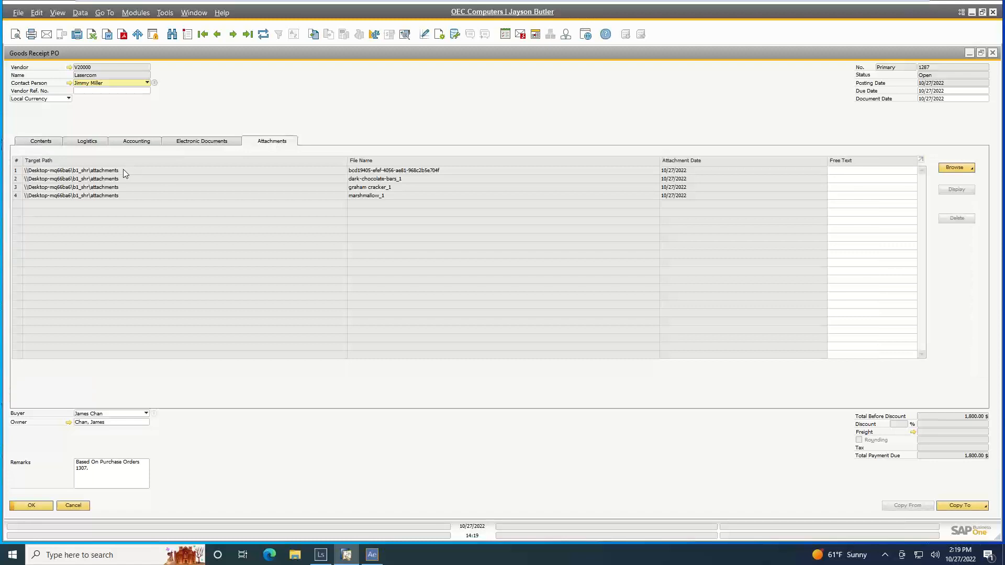
pyautogui.doubleClick(123, 170)
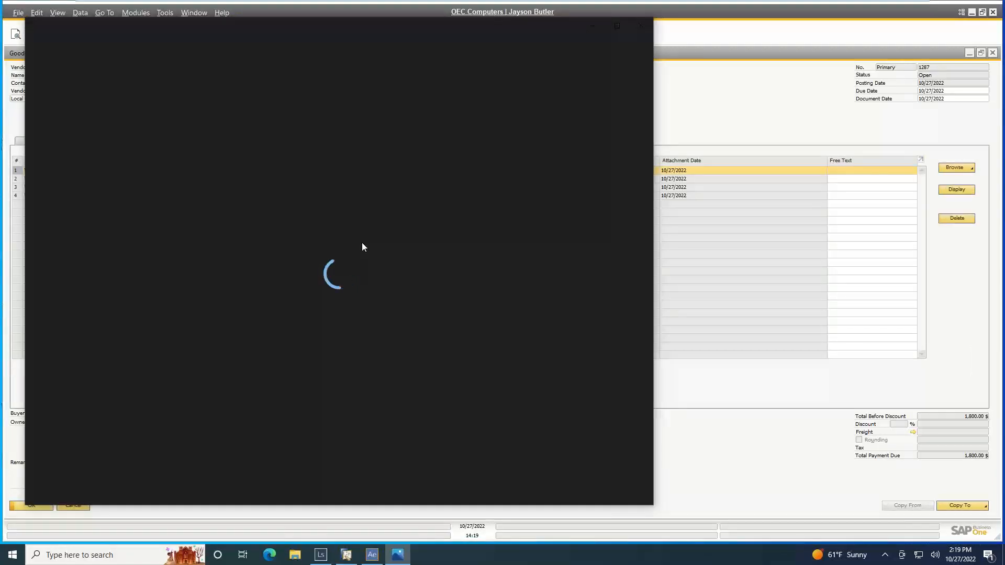
pyautogui.click(639, 26)
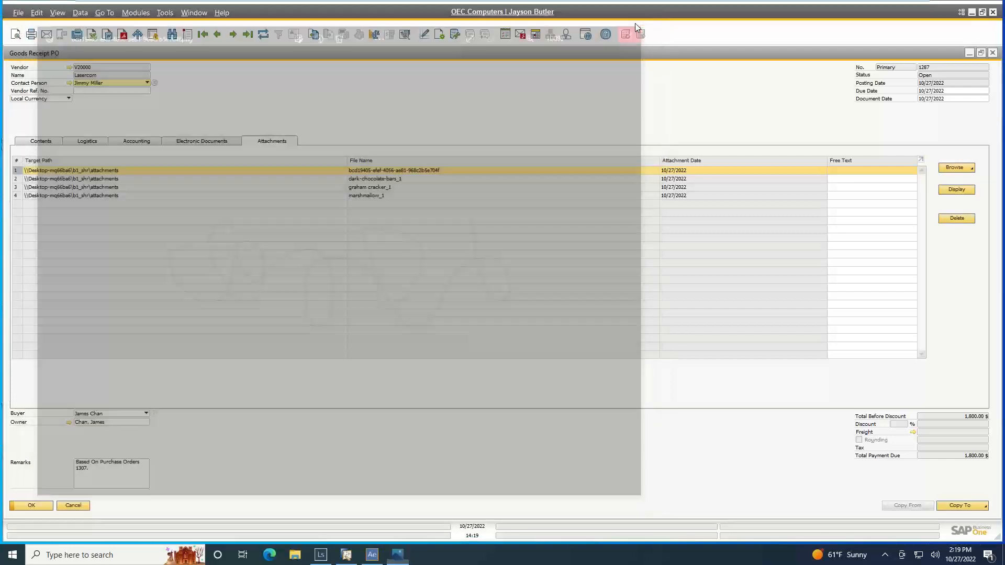
pyautogui.click(120, 187)
pyautogui.doubleClick(121, 187)
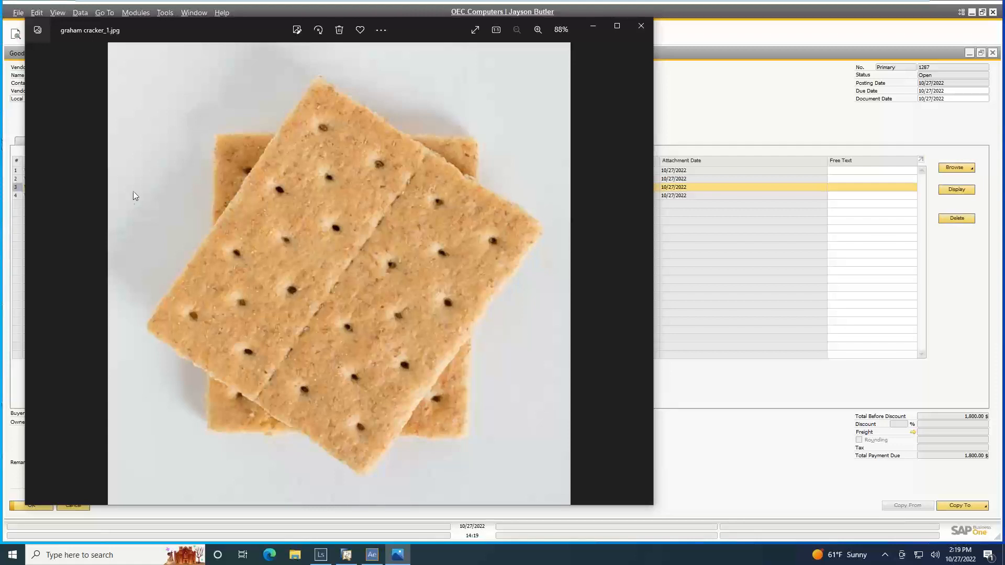
pyautogui.click(641, 27)
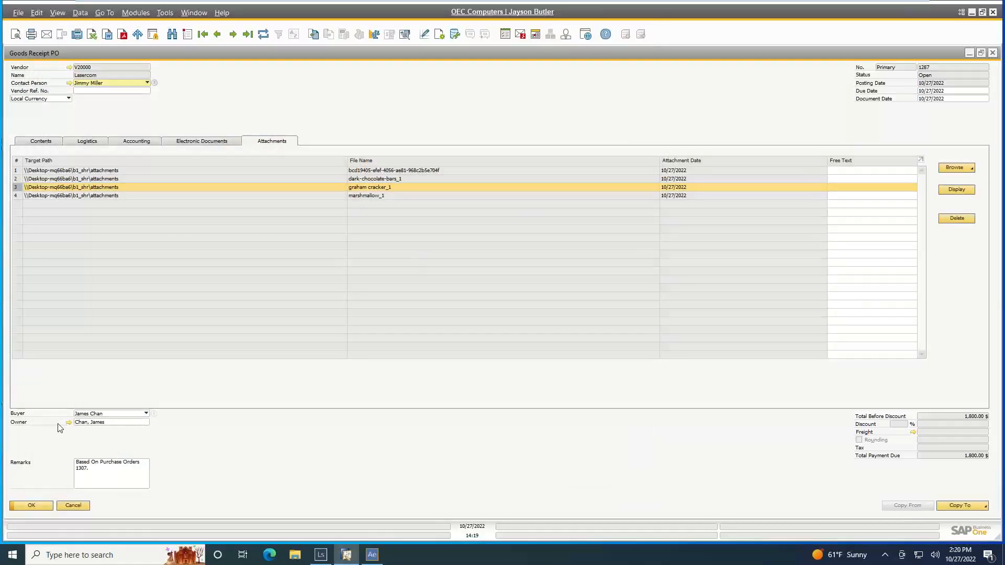
# - Minimize SAP Business One and switch back to Agility 360 on the mobile device emulator
pyautogui.moveTo(717, 5)
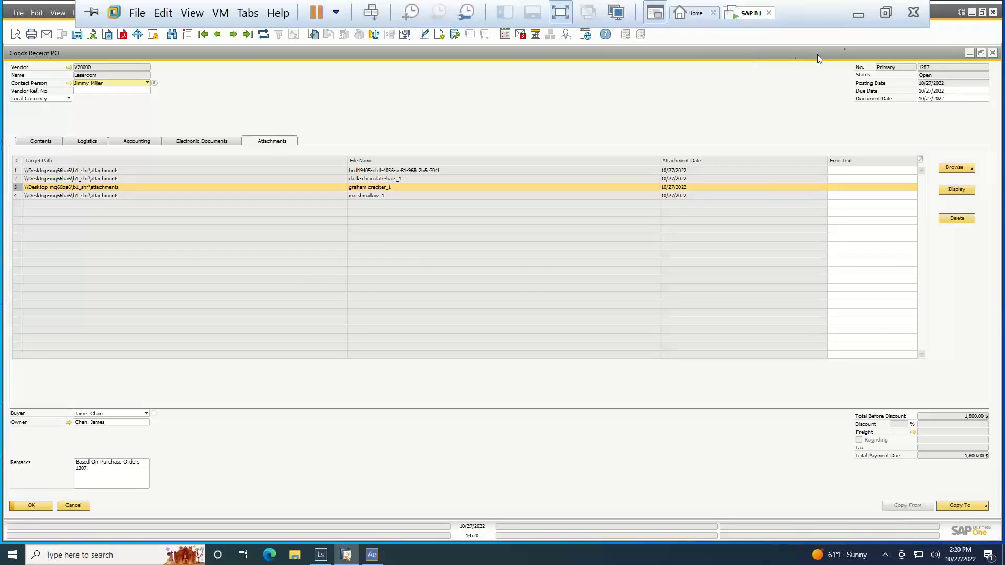
pyautogui.click(971, 12)
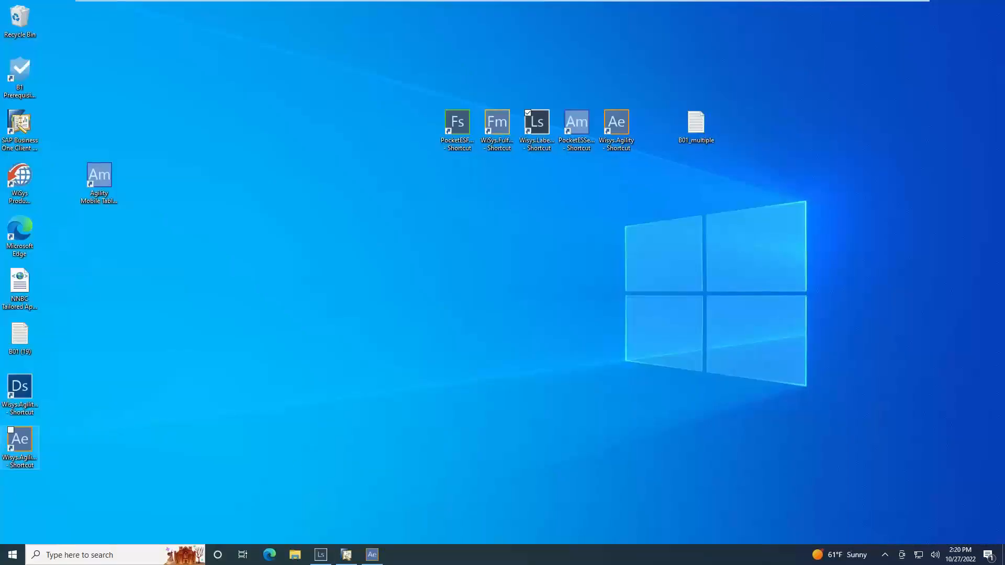
pyautogui.hotkey('alt', 'Tab')
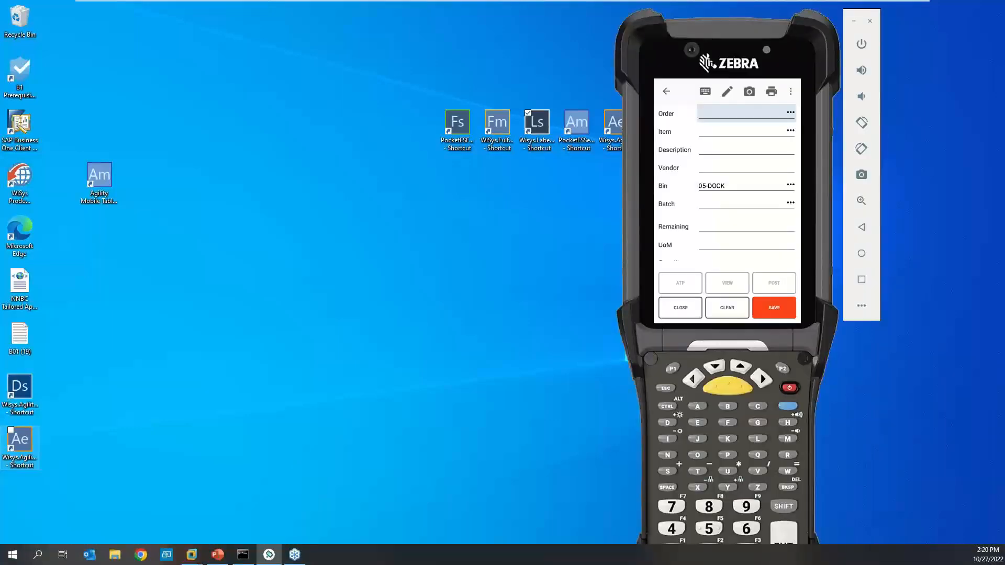
# - Start a Put Away from bin 05-DOCK for item MARSHMALLOW and select batch 10272022
pyautogui.click(665, 93)
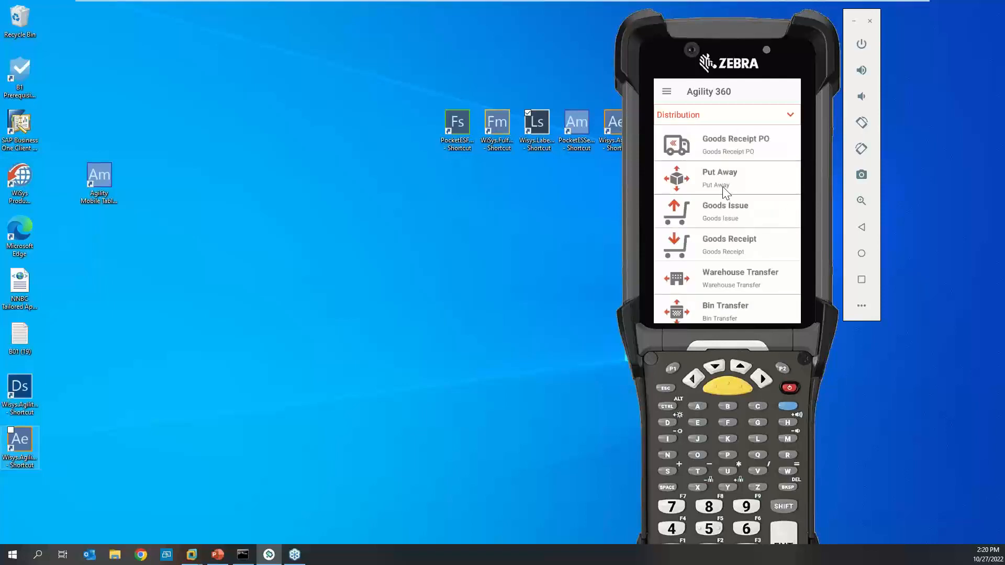
pyautogui.click(722, 183)
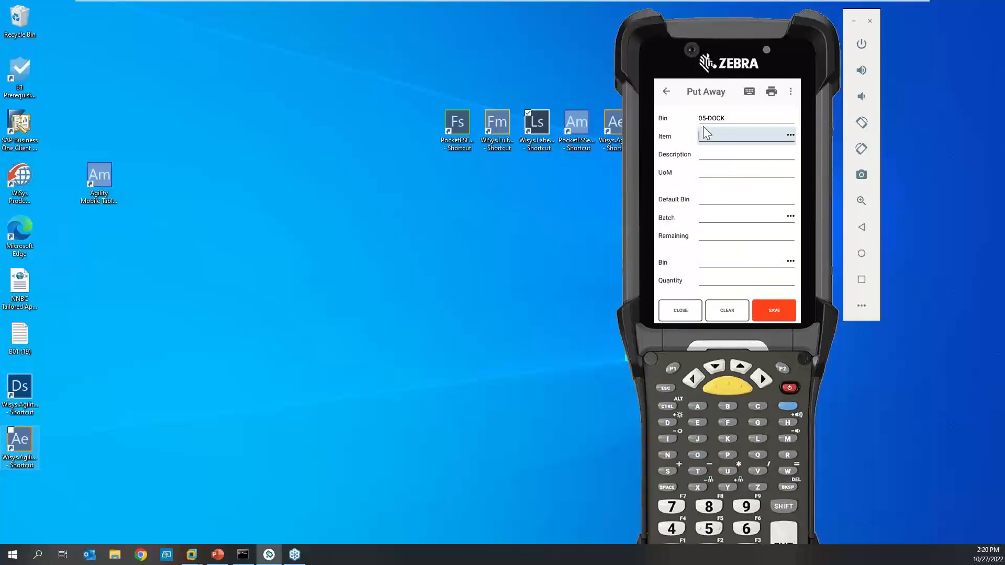
pyautogui.write('MARSHMALLOW')
pyautogui.press('Return')
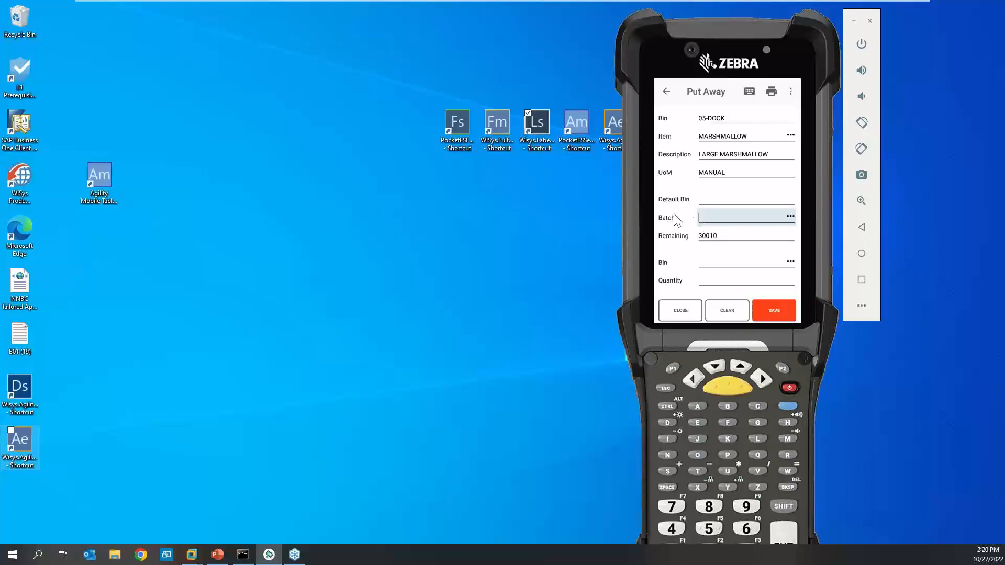
pyautogui.click(791, 217)
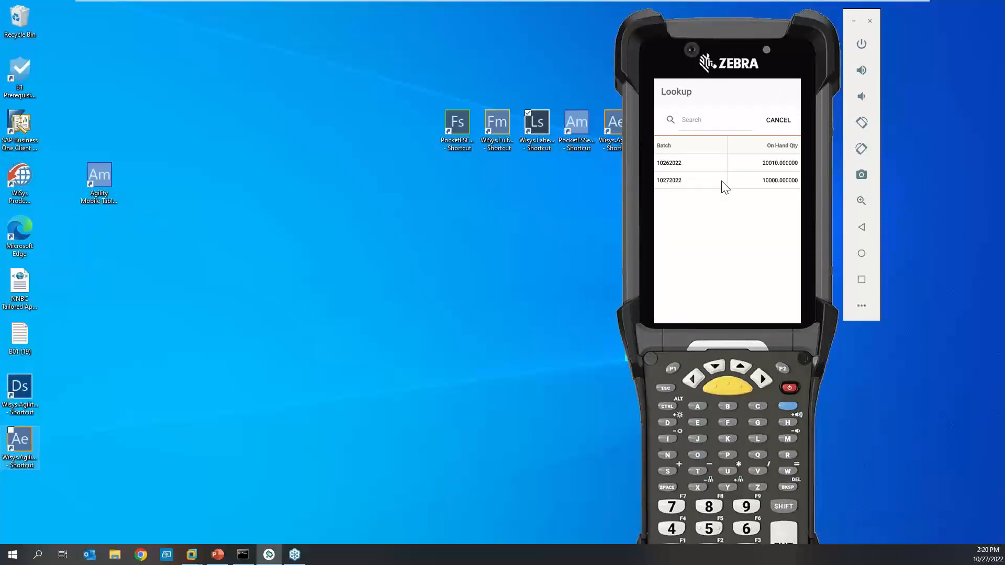
pyautogui.click(683, 183)
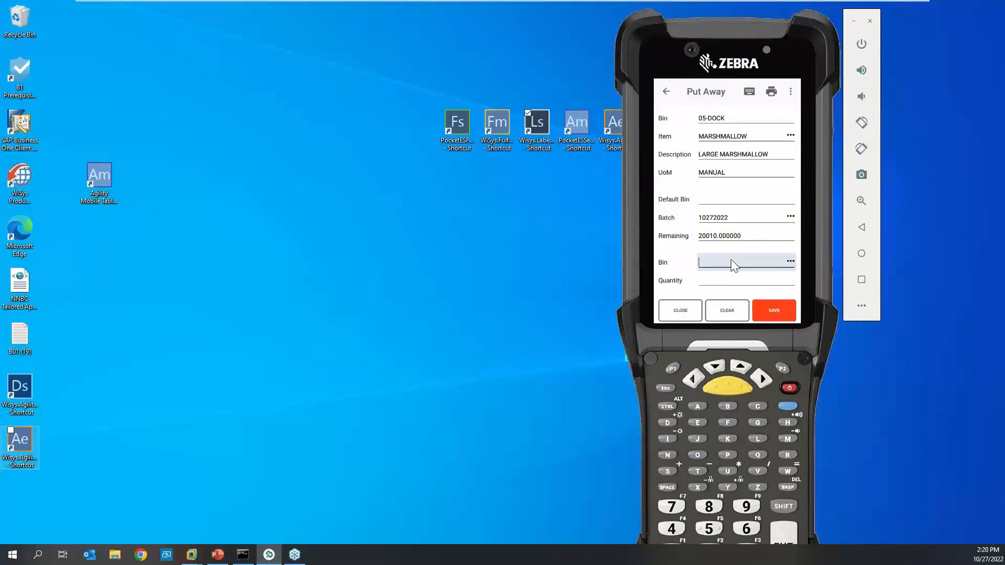
# - Put away a quantity of 10000 marshmallows into bin 05-A1-S1-L, save the entry, and leave Put Away
pyautogui.write('05-A1-S1-L')
pyautogui.press('Return')
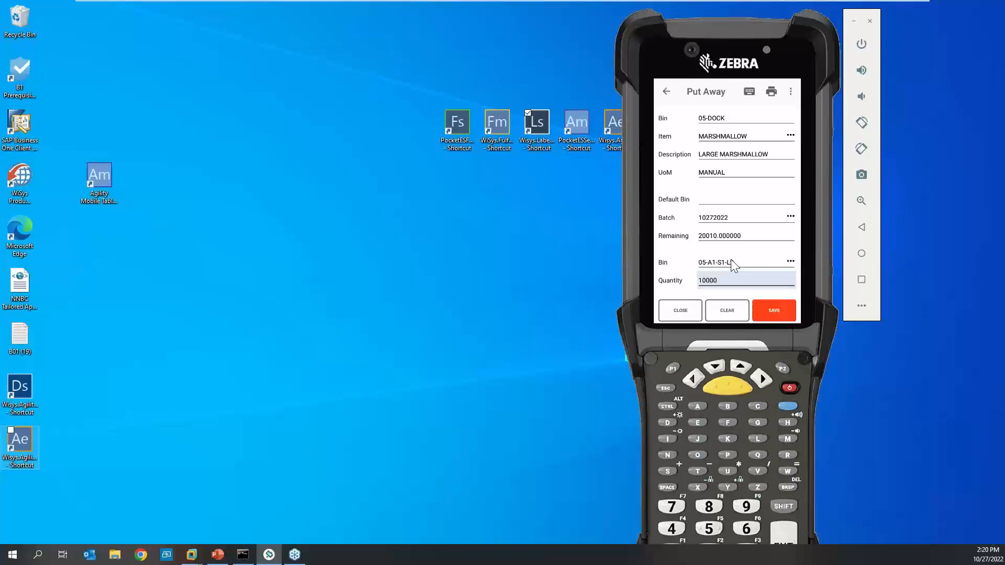
pyautogui.press('Return')
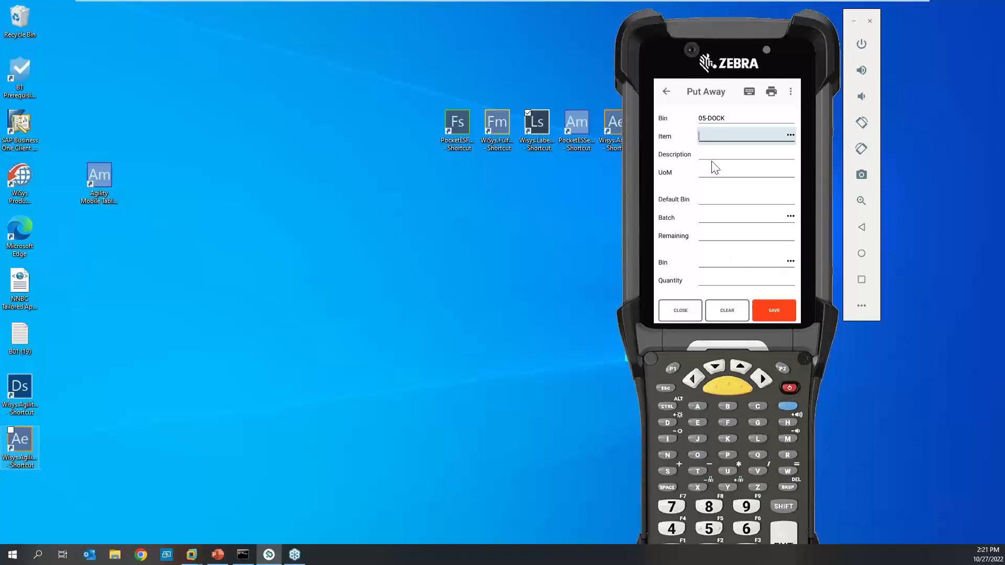
pyautogui.click(667, 92)
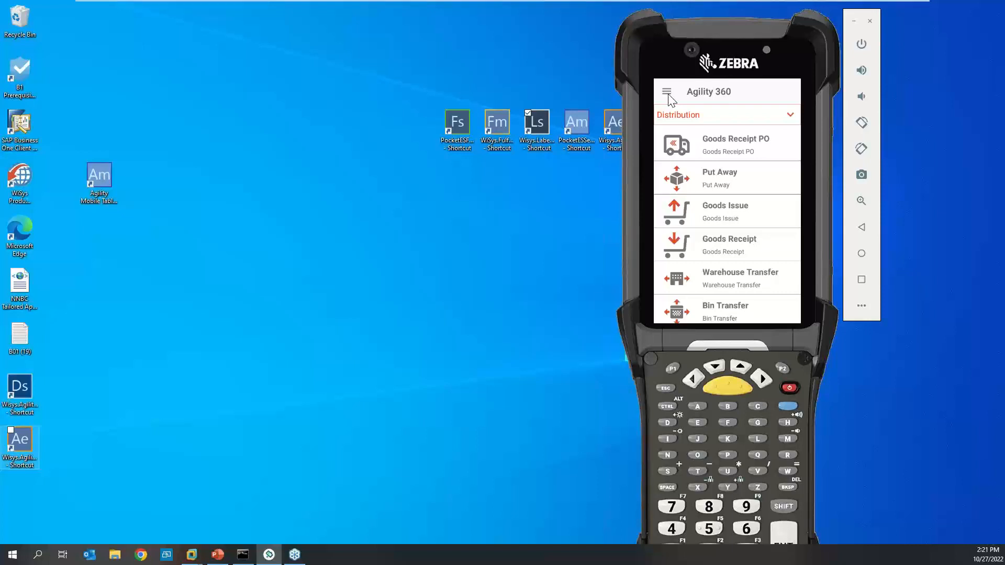
# - Look up the stock quantities of item MARSHMALLOW in Item View
pyautogui.scroll(-2, 746, 250)
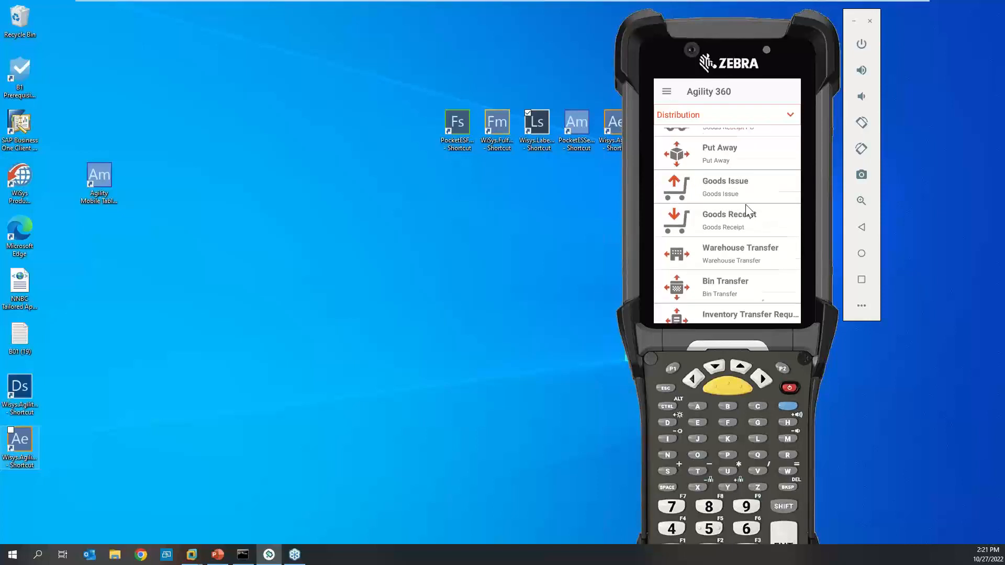
pyautogui.scroll(-5, 745, 249)
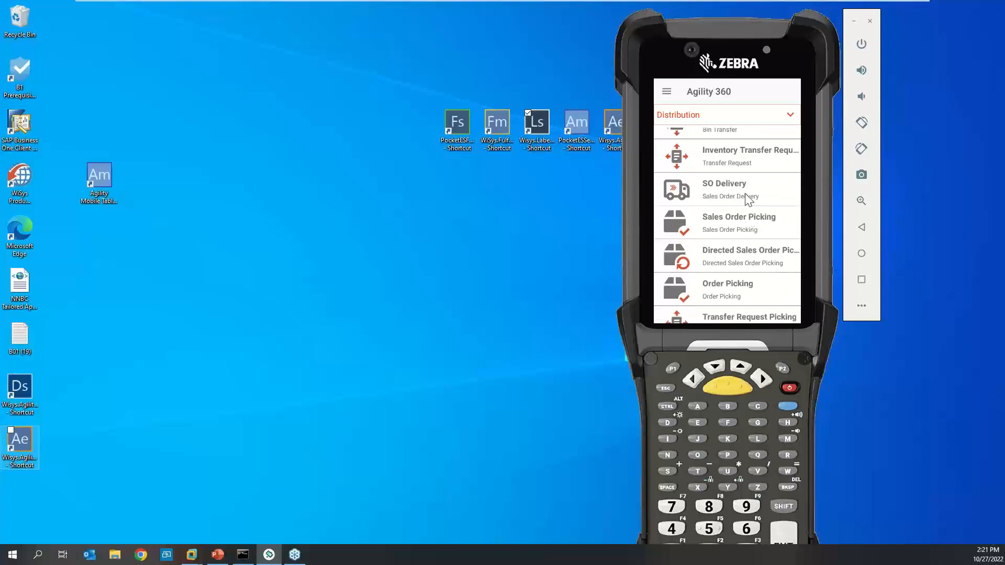
pyautogui.scroll(-3, 749, 259)
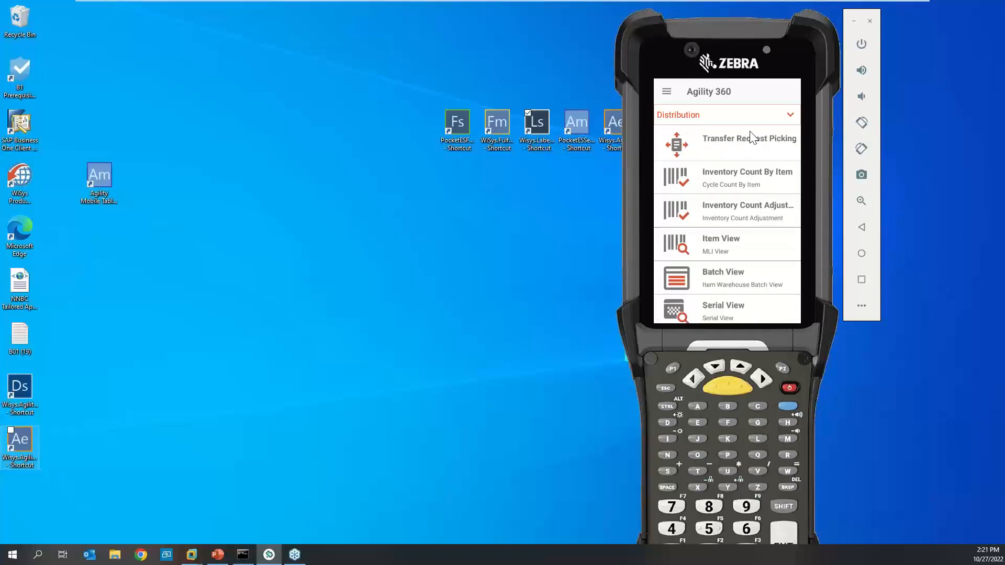
pyautogui.click(742, 246)
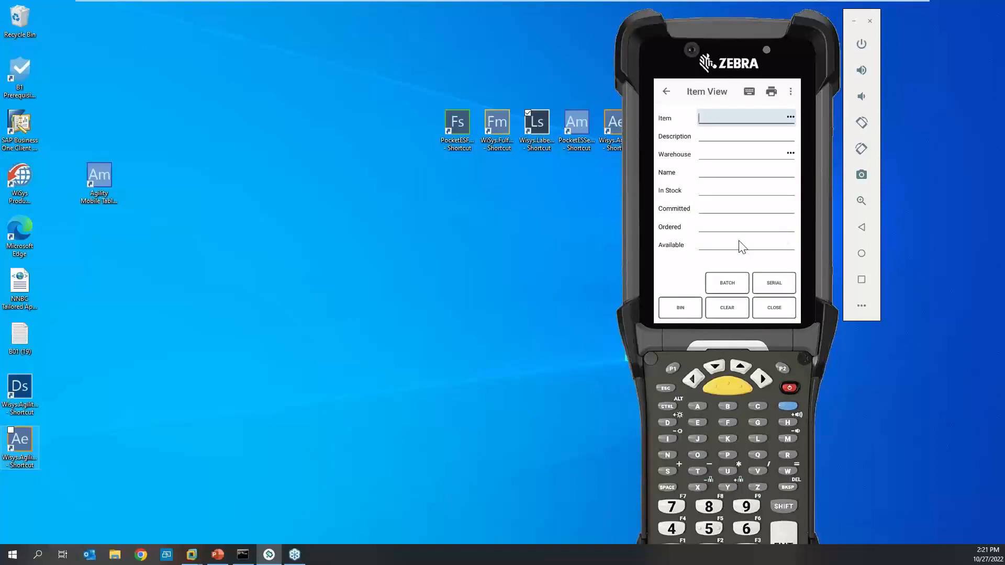
pyautogui.write('MARSHMALLOW')
pyautogui.press('Return')
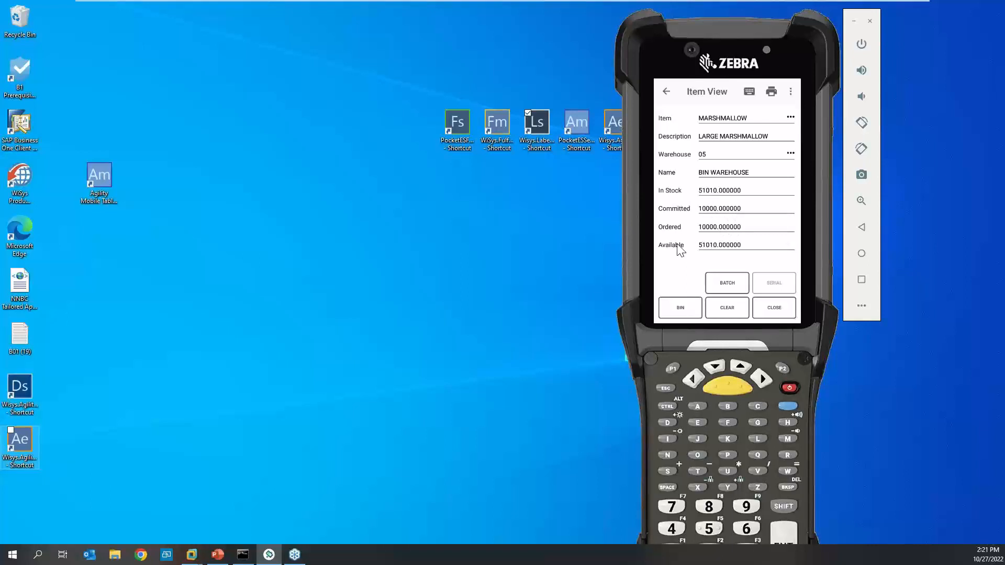
# - Review the marshmallow's on-hand quantities by batch, and close both the batch list and Item View
pyautogui.click(728, 291)
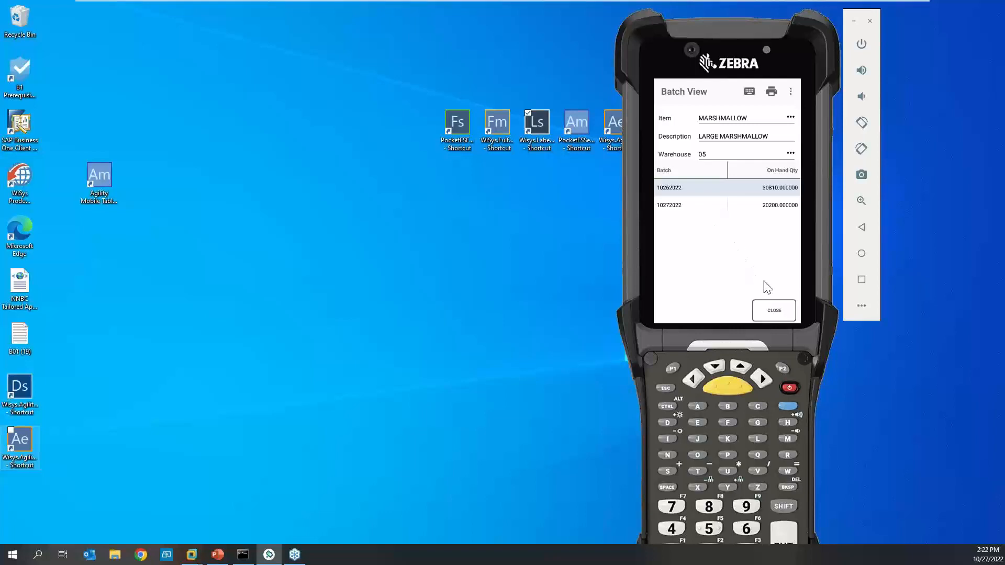
pyautogui.click(774, 313)
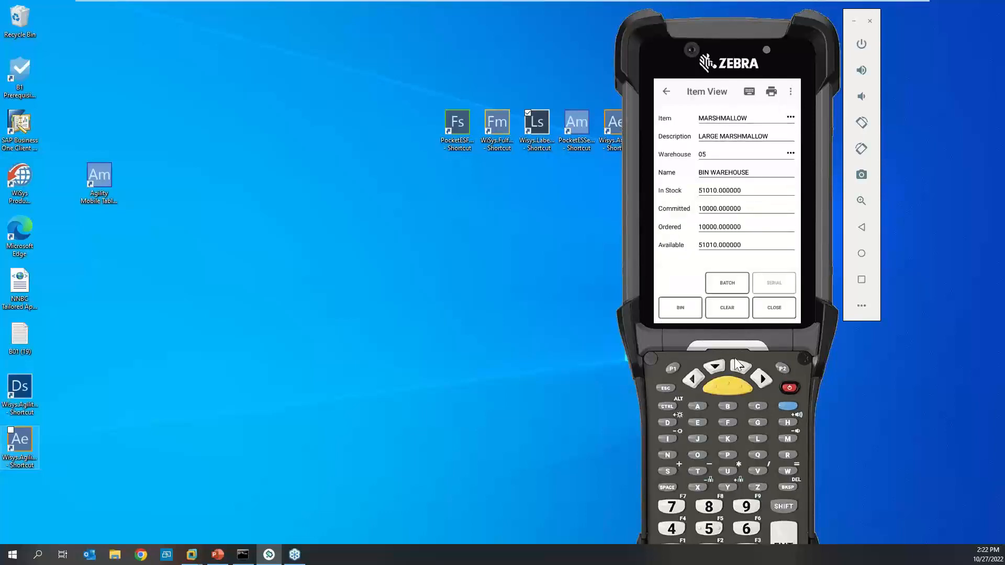
pyautogui.click(774, 314)
# - Look up the on-hand quantities by bin for item CHOCOLATE in Bin View, and return to the Distribution list
pyautogui.moveTo(771, 284); pyautogui.dragTo(771, 264)
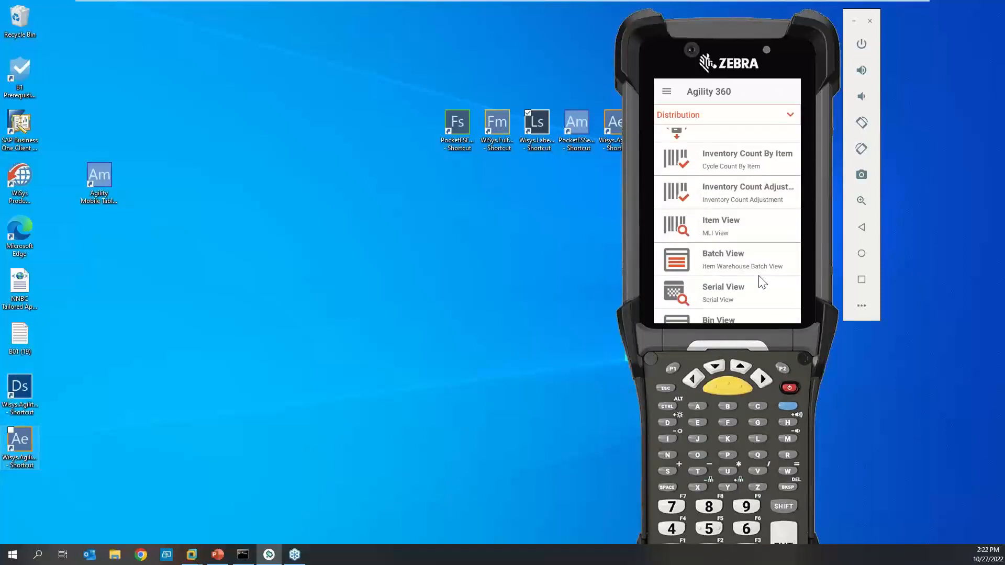
pyautogui.click(748, 315)
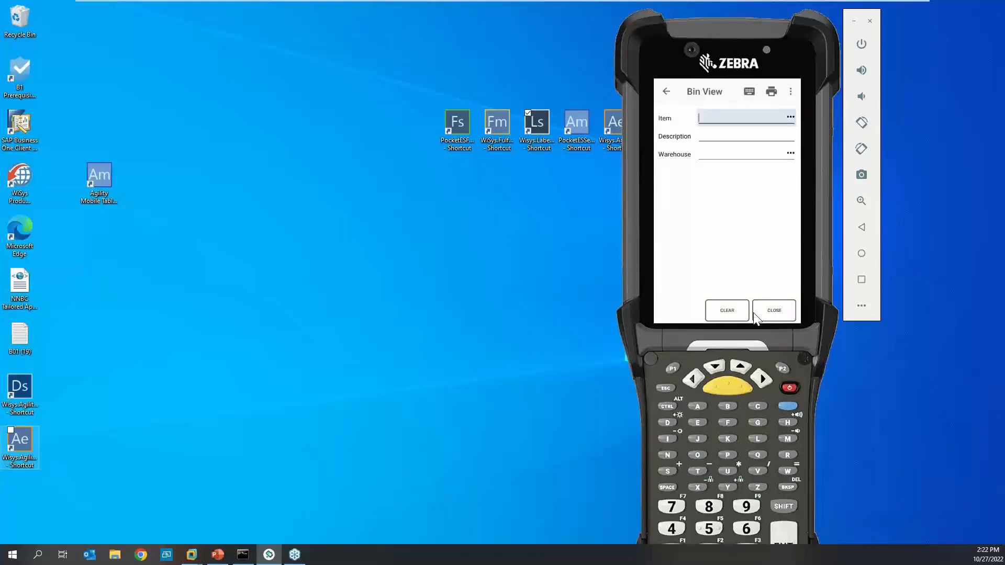
pyautogui.write('CHOCOLATE')
pyautogui.press('Return')
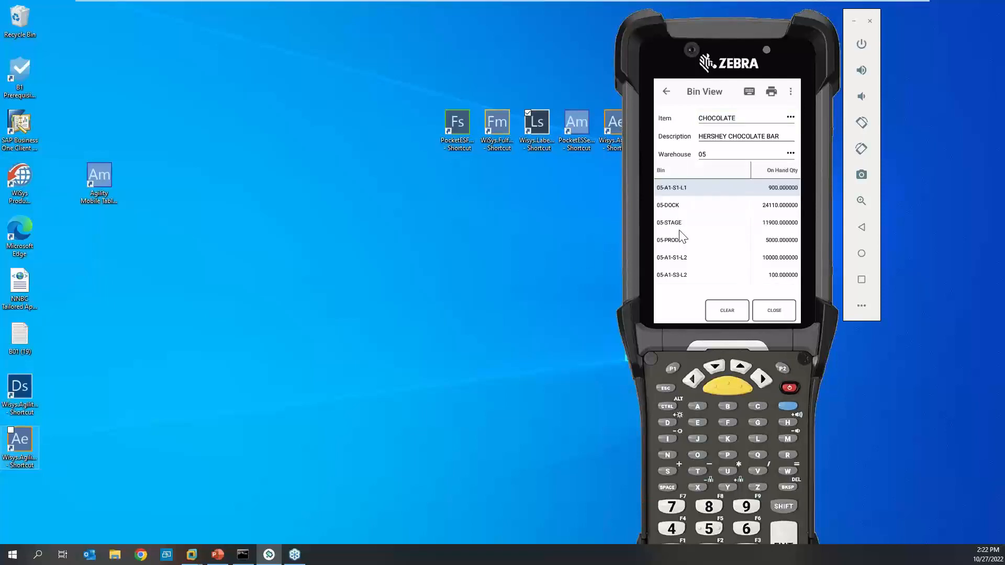
pyautogui.click(669, 92)
# - Look up the on-hand batches of item GRAHAM CRACKERS in Batch View, and return to the Distribution list
pyautogui.click(756, 256)
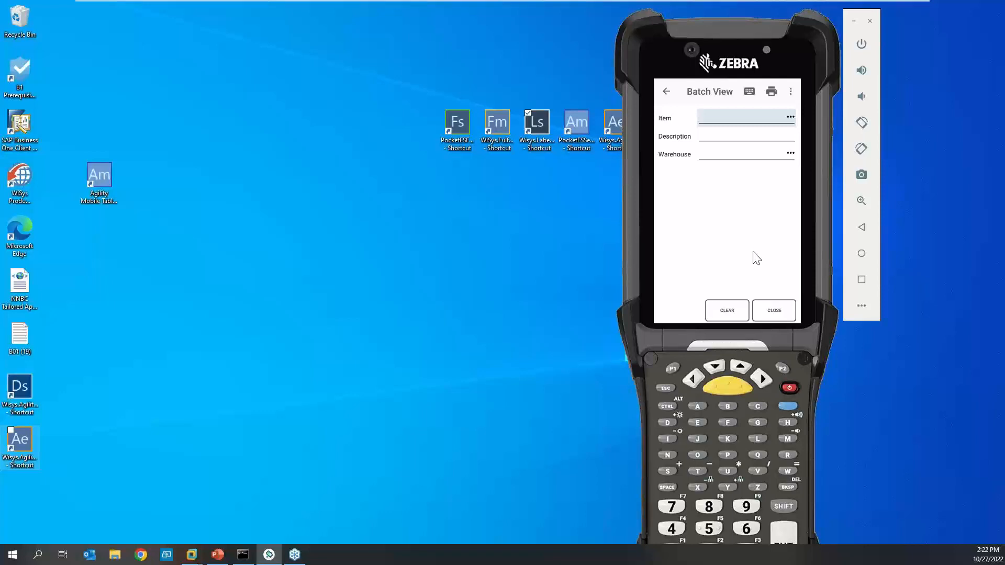
pyautogui.write('GRAHAM CRACKERS')
pyautogui.press('Return')
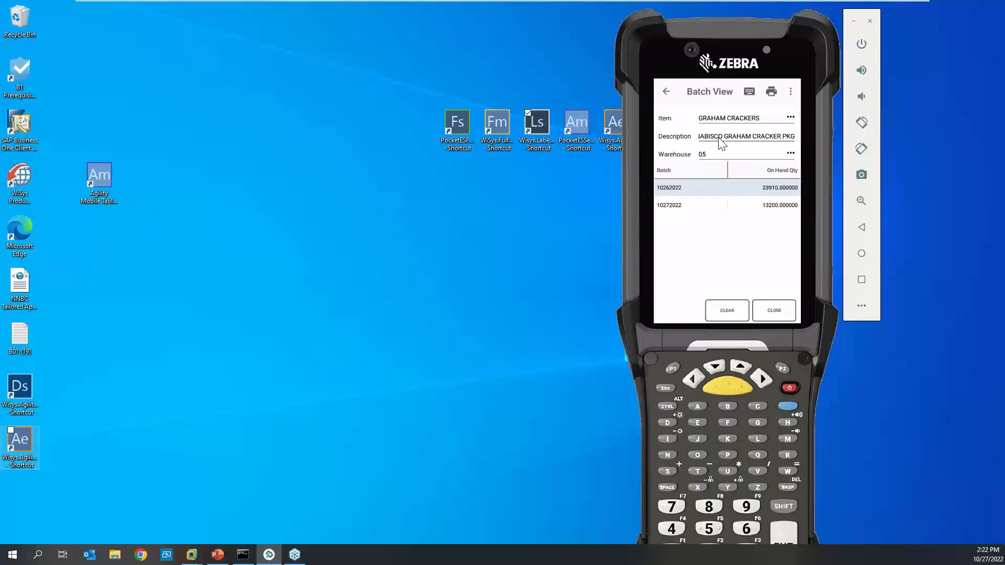
pyautogui.click(664, 94)
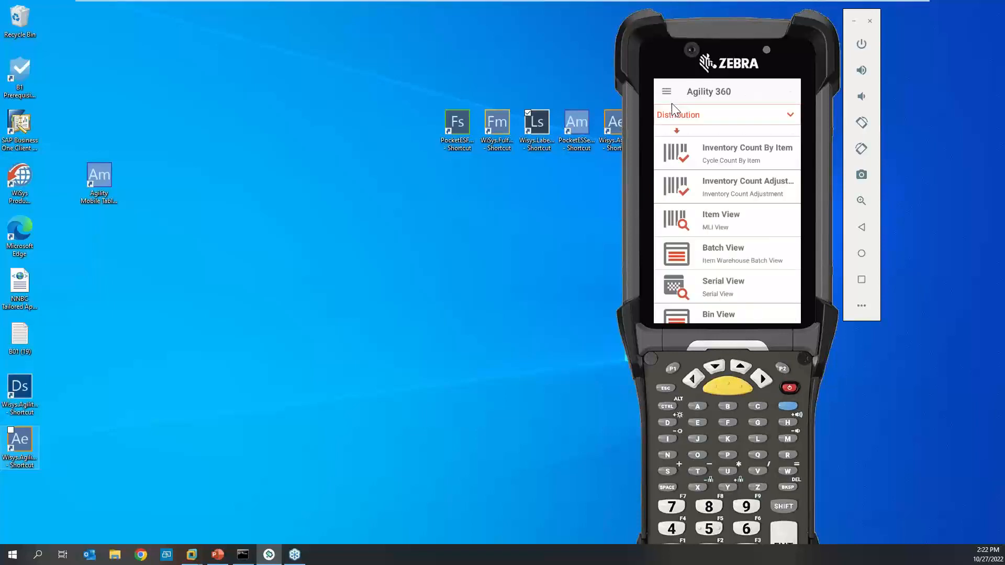
# - Start a Bin Transfer for item CHOCOLATE with 05-PROD as the source bin
pyautogui.moveTo(779, 289); pyautogui.dragTo(776, 166)
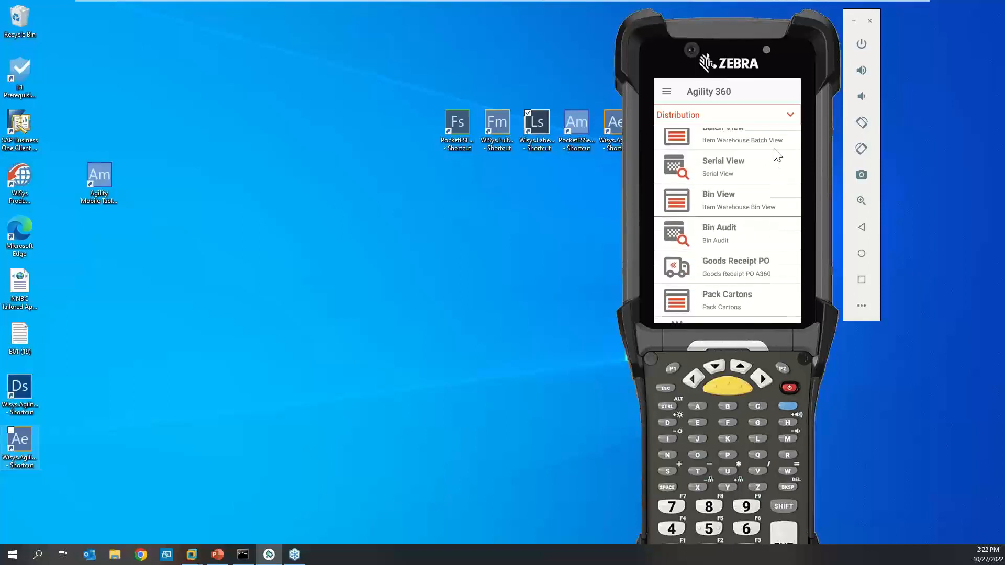
pyautogui.moveTo(776, 224); pyautogui.dragTo(777, 346)
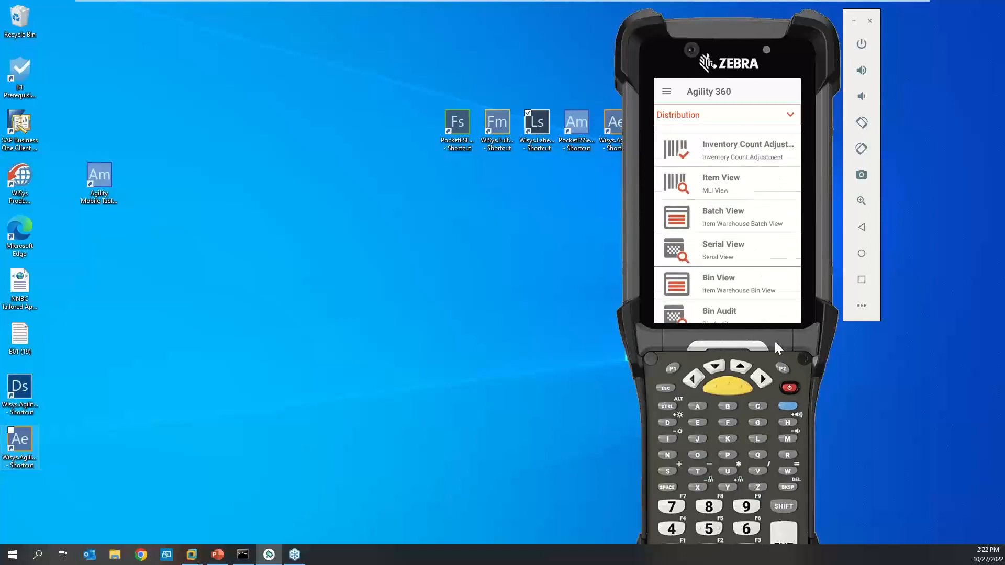
pyautogui.moveTo(762, 211); pyautogui.dragTo(772, 317)
pyautogui.moveTo(769, 233); pyautogui.dragTo(769, 312)
pyautogui.click(740, 183)
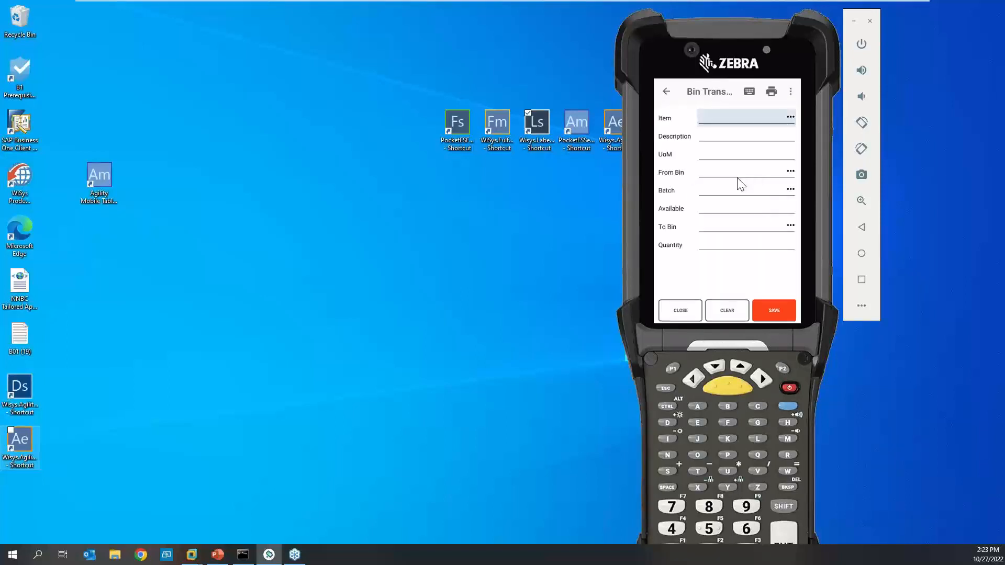
pyautogui.write('CHOCOLATE')
pyautogui.press('Return')
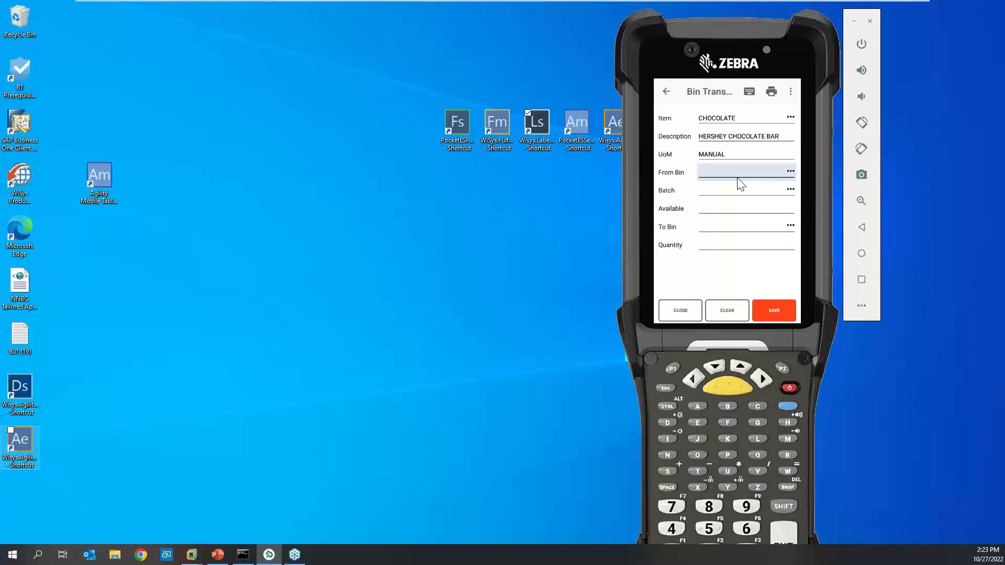
pyautogui.write('05-PROD')
pyautogui.press('Return')
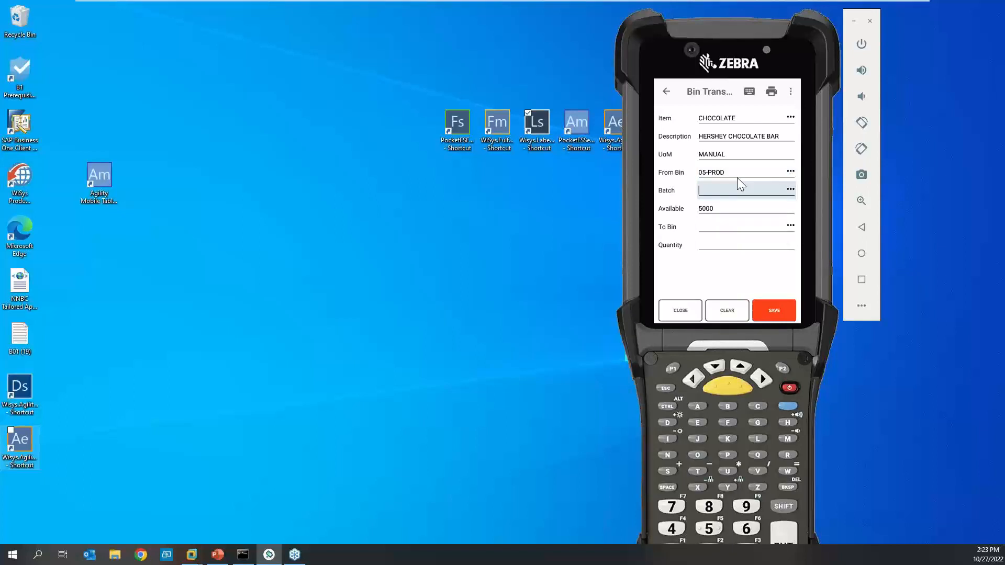
# - Check the batches available for the chocolate transfer and enter batch 10272022
pyautogui.click(790, 191)
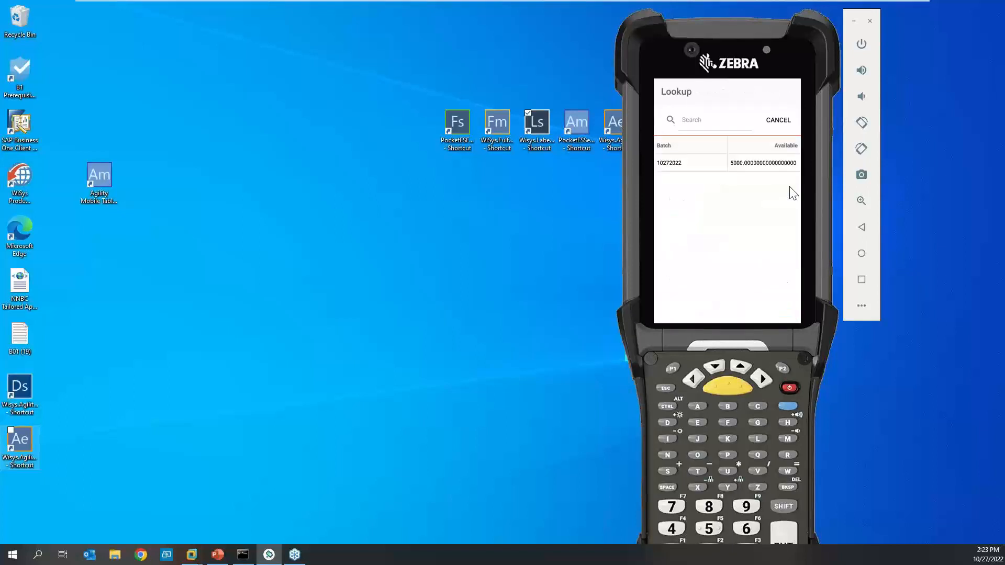
pyautogui.click(781, 125)
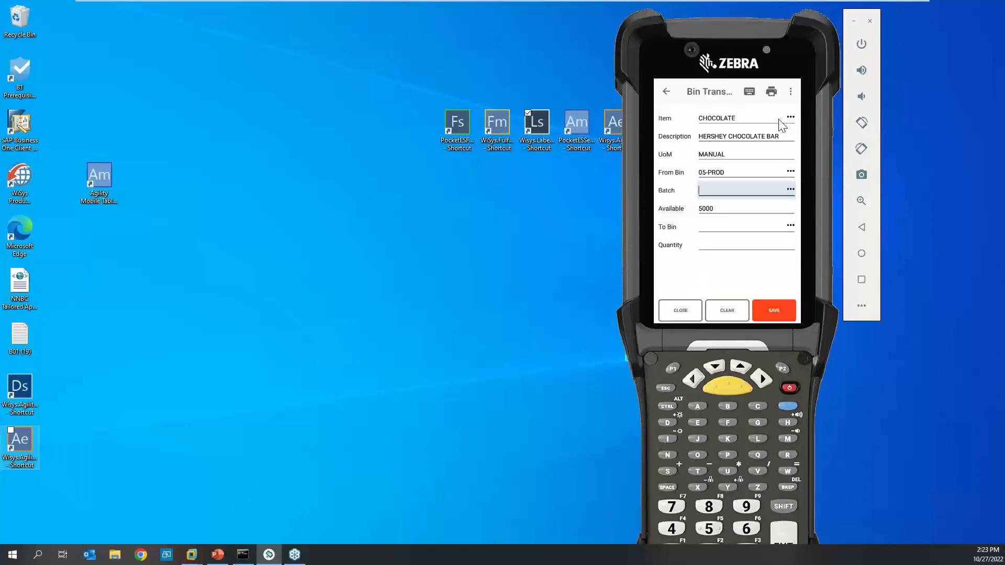
pyautogui.write('10272022')
pyautogui.press('Return')
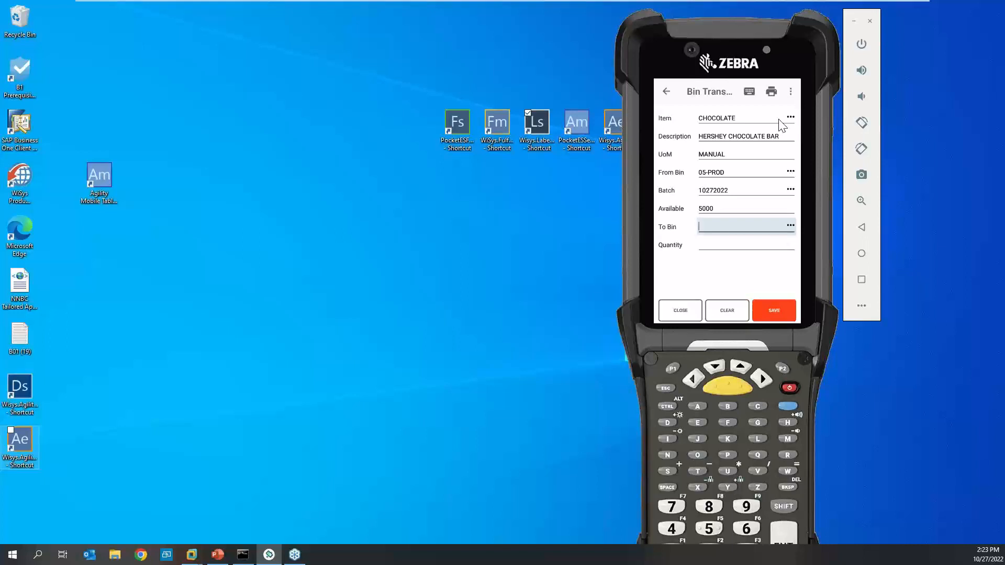
# - Set the destination bin to 05-STAGE and the quantity to 1000, and submit the chocolate bin transfer
pyautogui.write('05-STAGE')
pyautogui.press('Return')
pyautogui.write('1000')
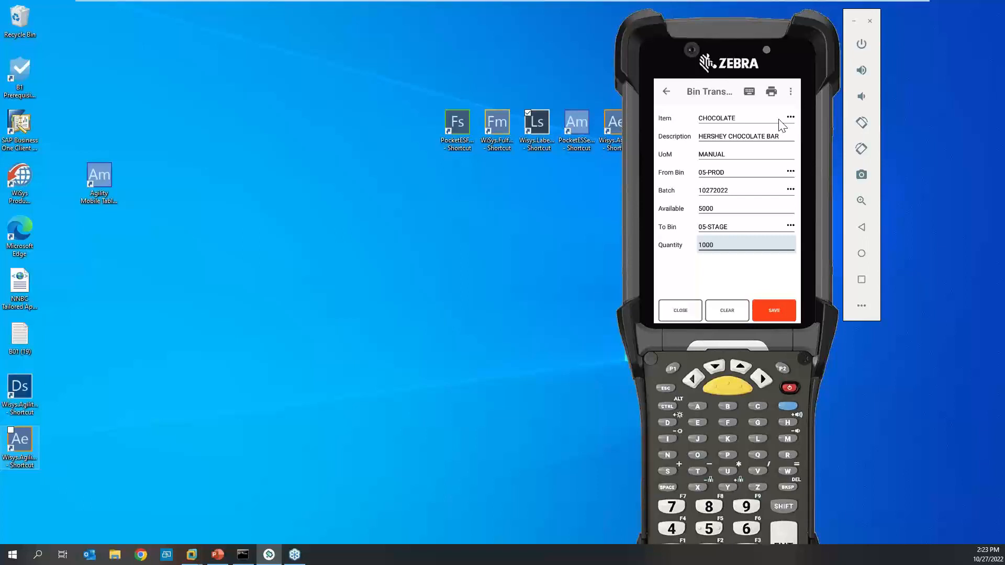
pyautogui.press('Return')
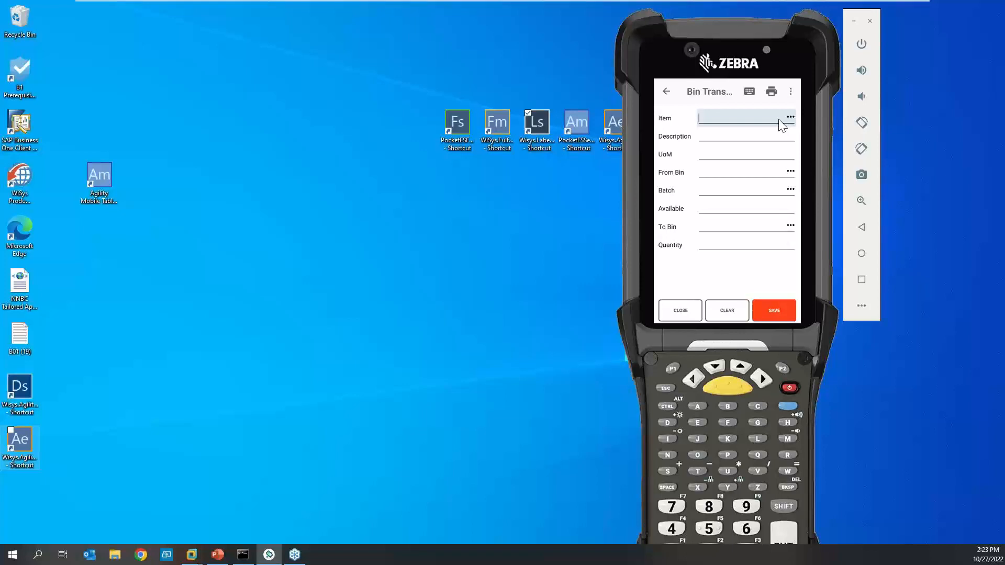
# - Leave Bin Transfer and switch the function list from Distribution to Production
pyautogui.click(666, 92)
pyautogui.click(694, 116)
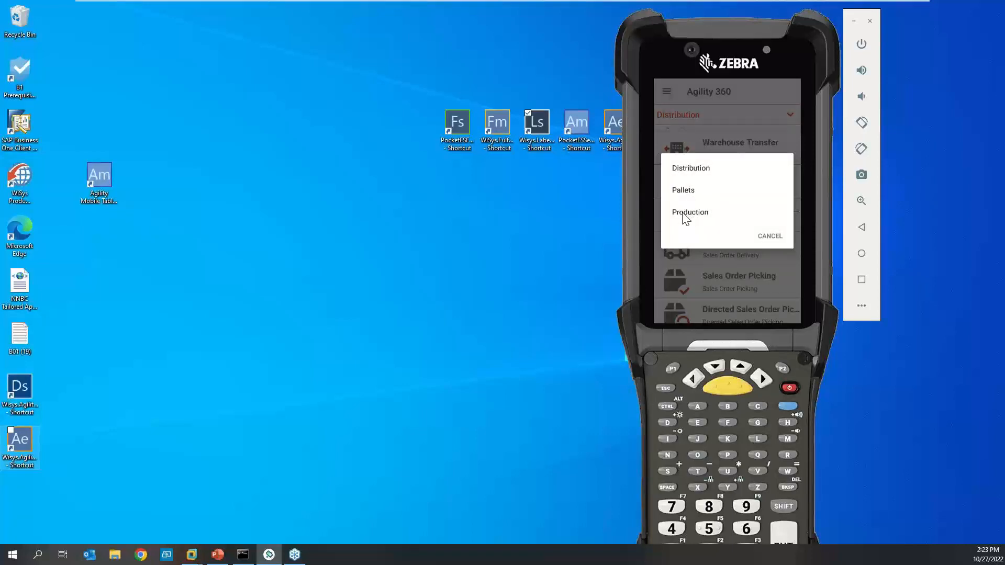
pyautogui.click(698, 214)
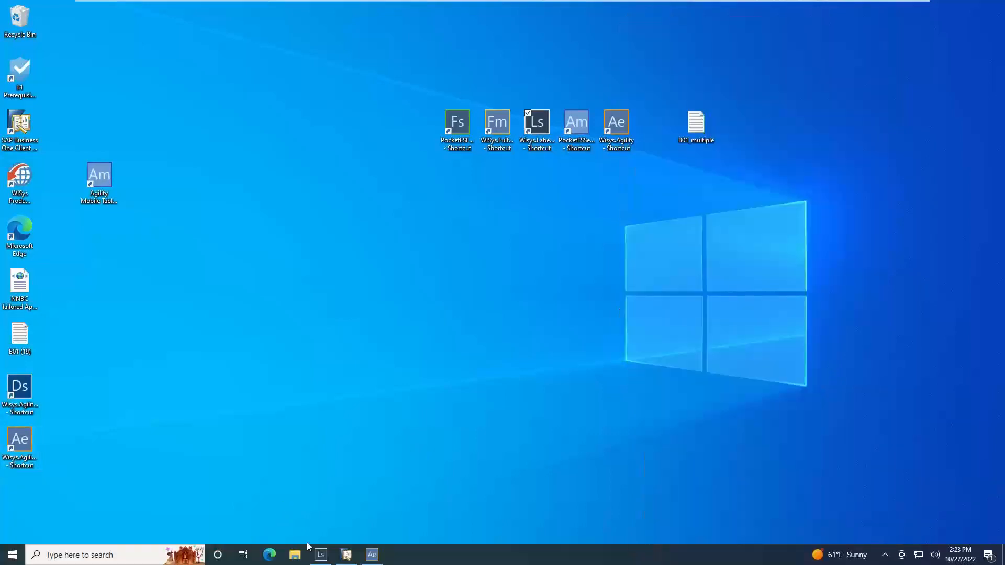
# - Switch to SAP Business One and close the Goods Receipt PO window
pyautogui.click(346, 555)
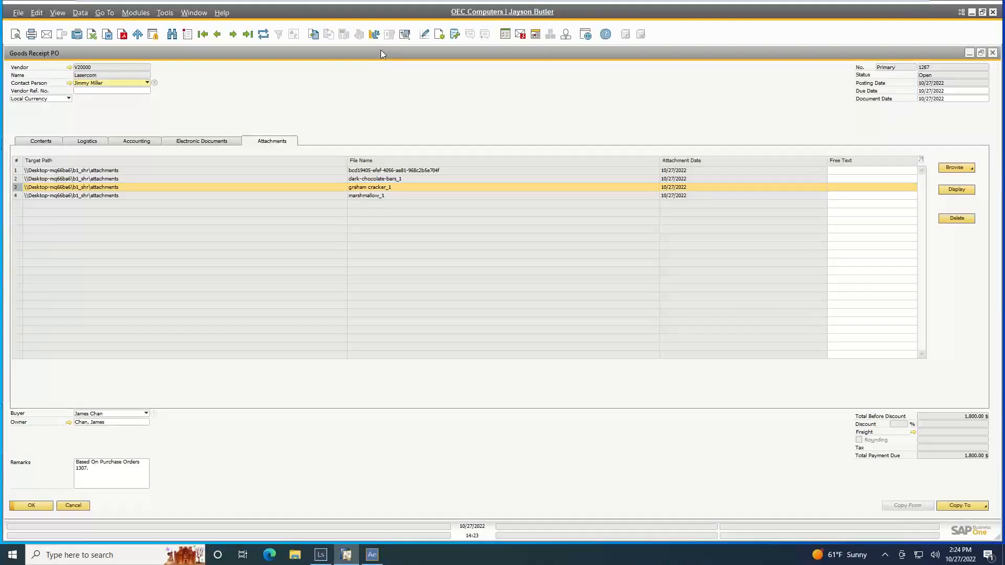
pyautogui.click(993, 54)
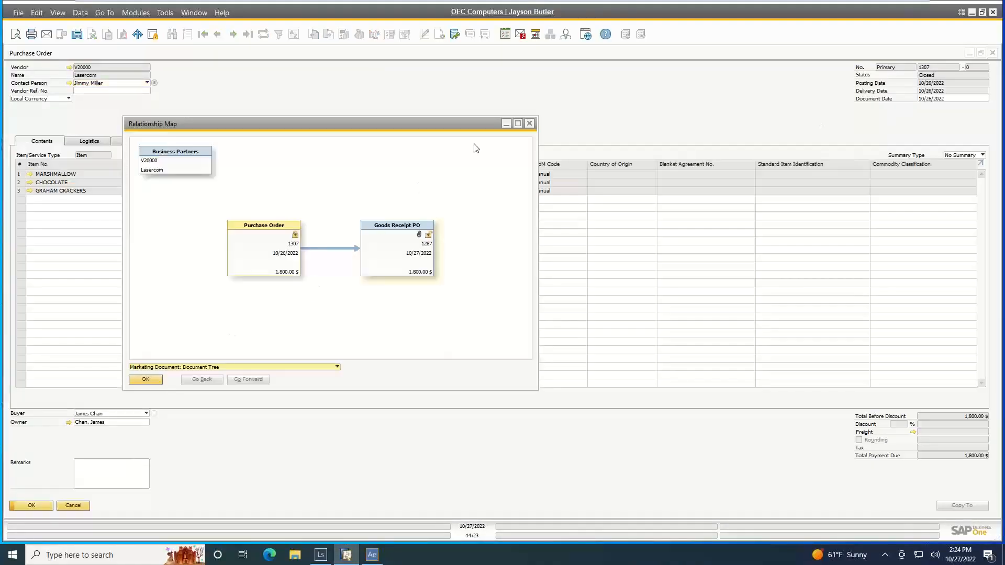
# - Close the relationship map and purchase order, and open the most recent production order, for SMORES
pyautogui.click(530, 124)
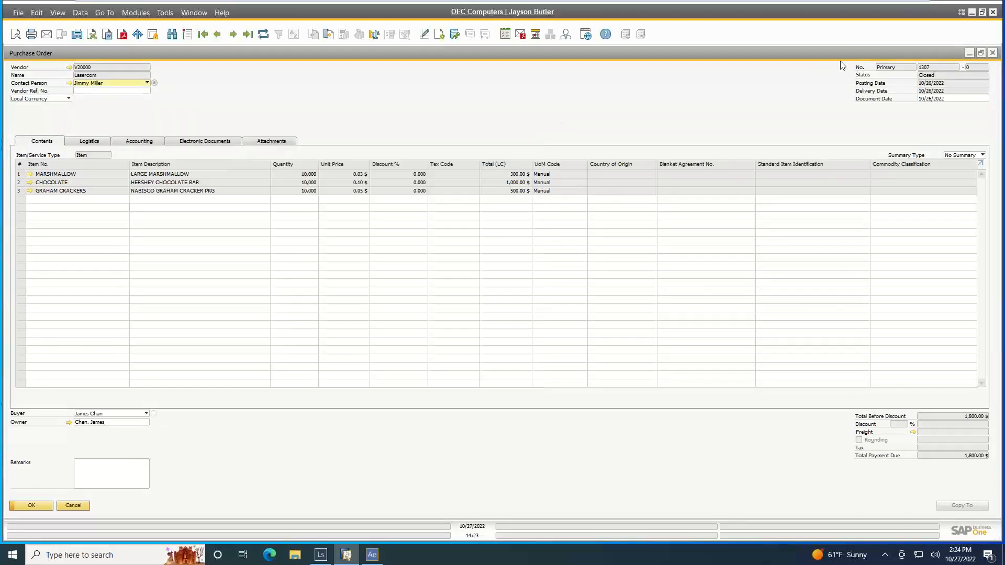
pyautogui.click(992, 53)
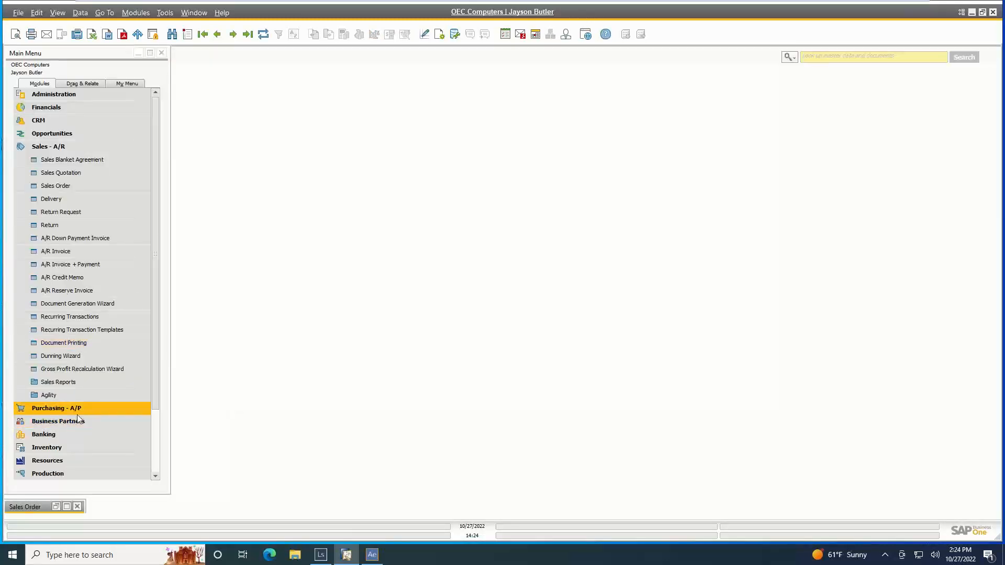
pyautogui.scroll(-2, 72, 409)
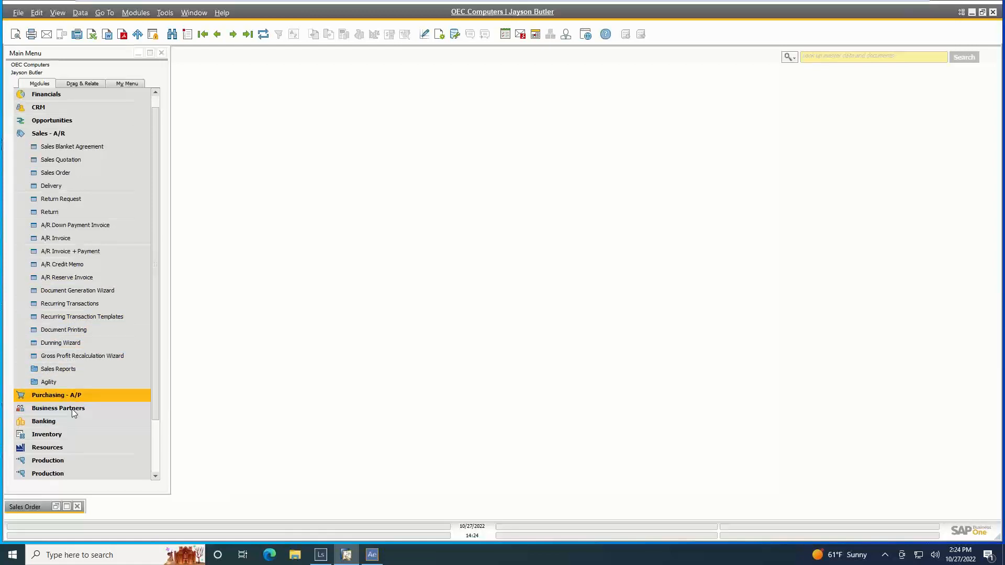
pyautogui.click(68, 445)
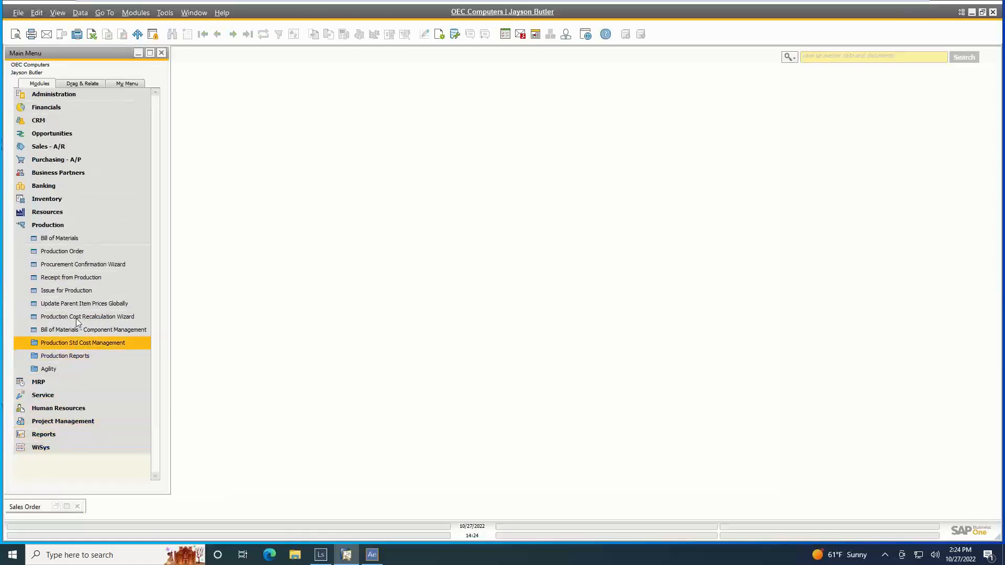
pyautogui.click(89, 248)
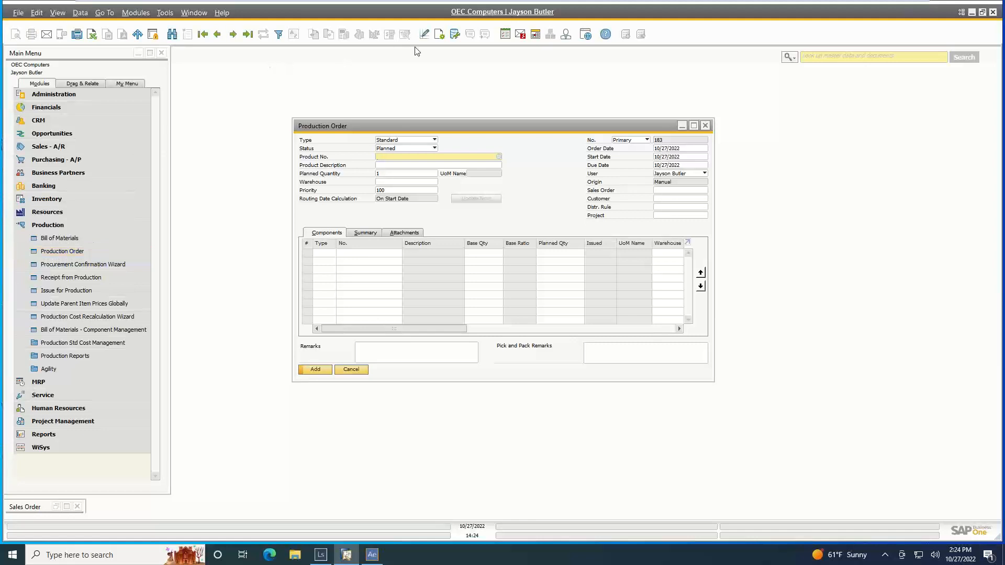
pyautogui.click(247, 36)
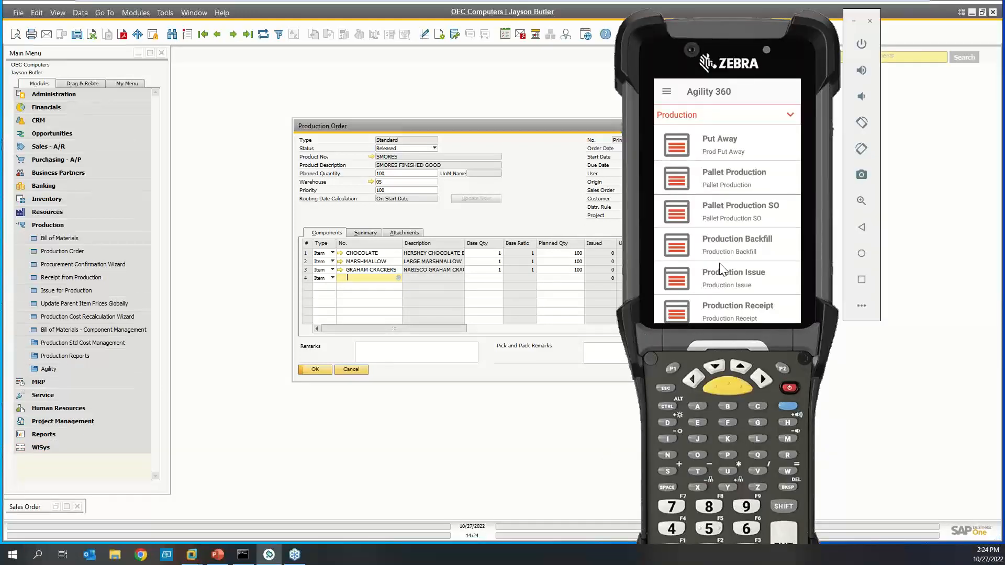
# - Switch to Agility 360, open Production Issue and enter the number of the released SMORES production order
pyautogui.scroll(-1, 722, 264)
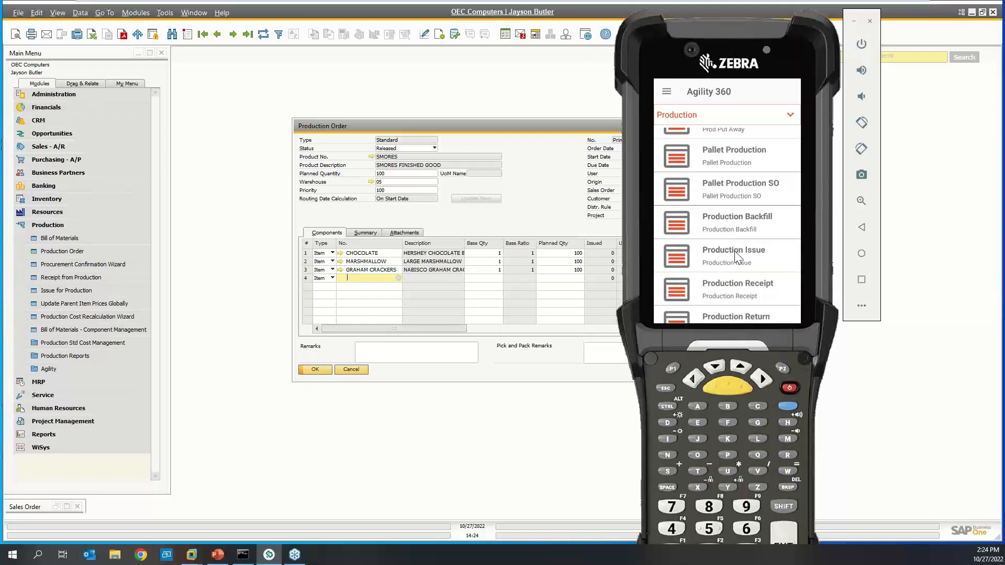
pyautogui.click(737, 256)
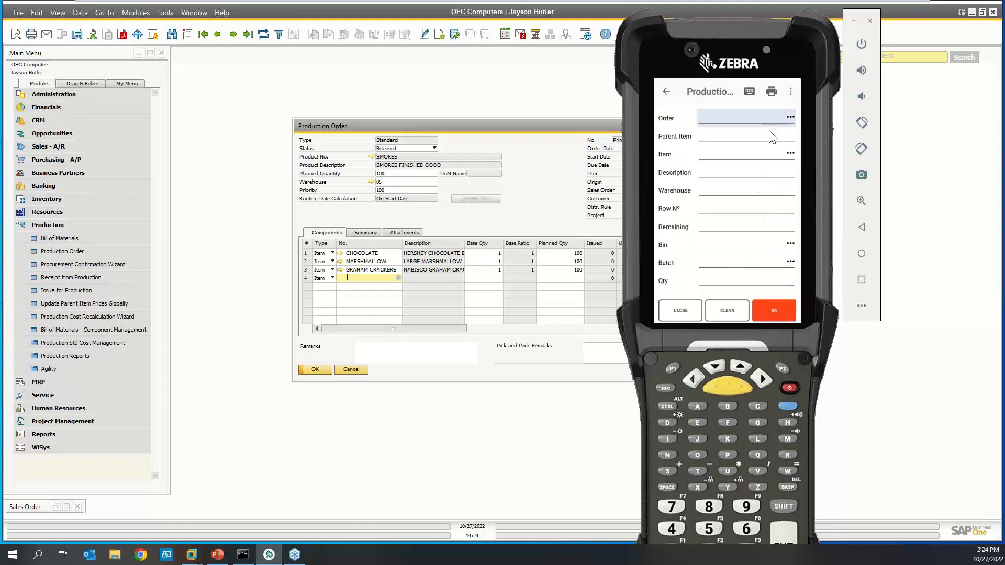
pyautogui.write('182')
pyautogui.press('Return')
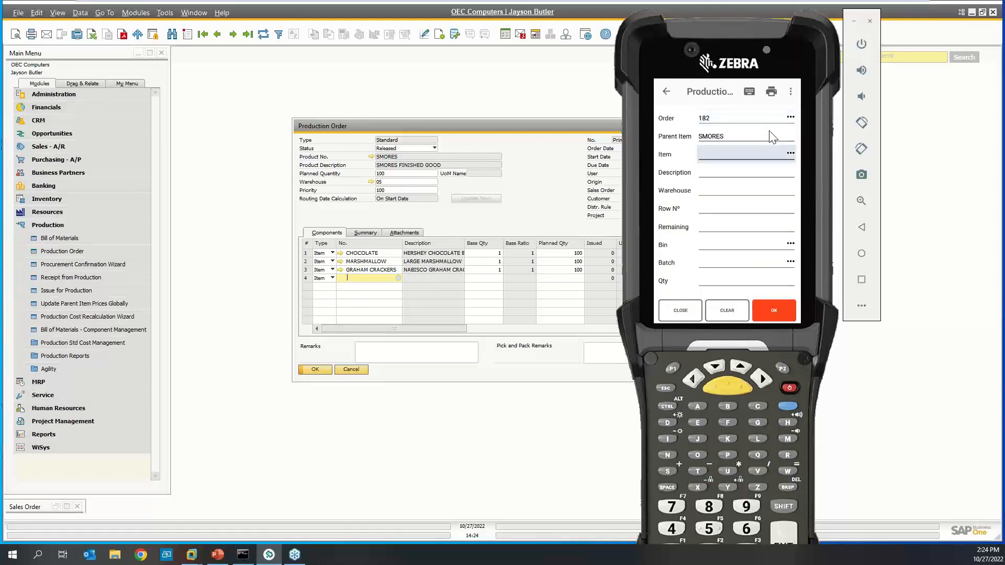
# - Try to issue 100 MARSHMALLOW from bin 05-A1-S1-L1, batch 10272022, to the production order, and clear the entry
pyautogui.write('MARSHMALLOW')
pyautogui.press('Return')
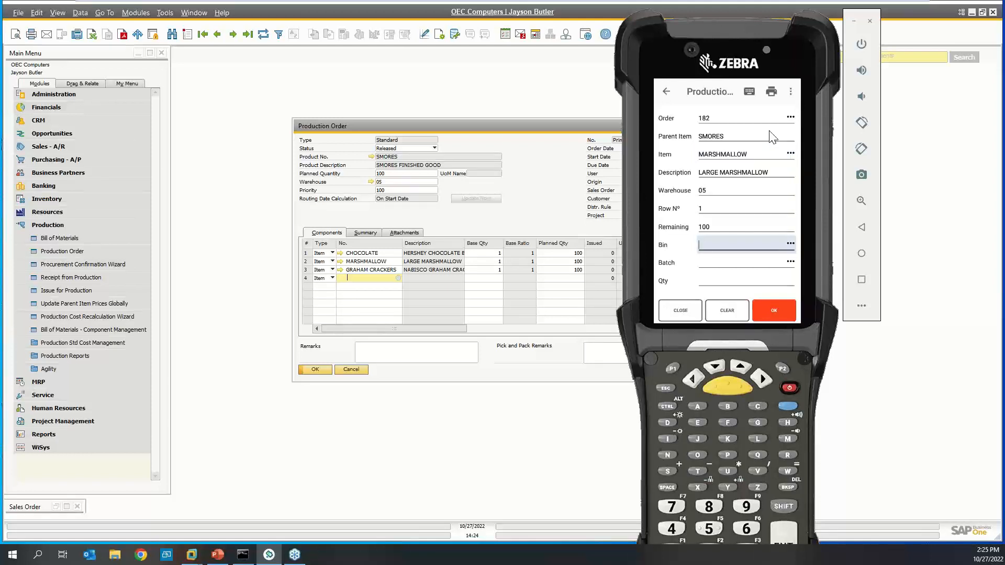
pyautogui.write('05-A1-S1-L1')
pyautogui.press('Return')
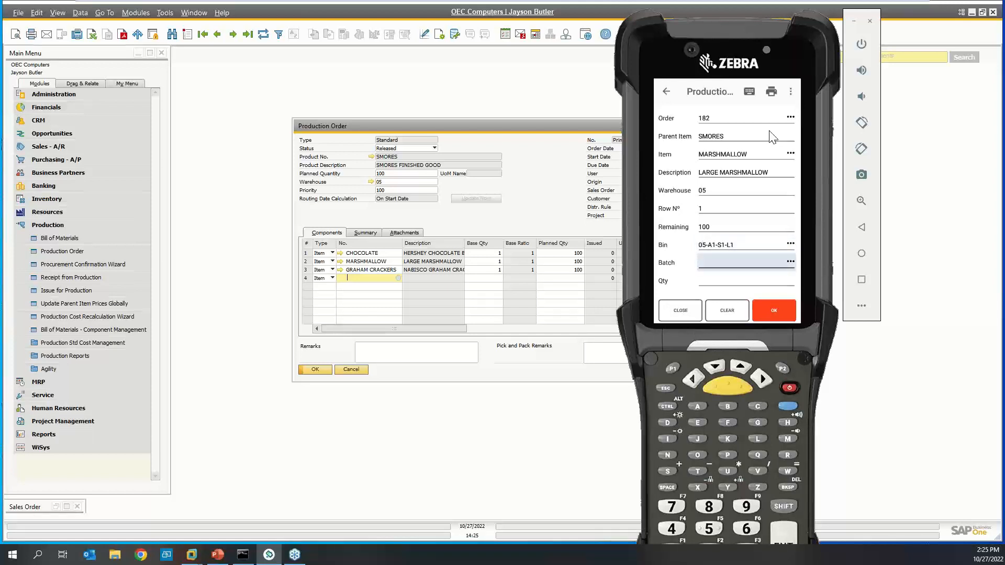
pyautogui.write('10272022')
pyautogui.press('Return')
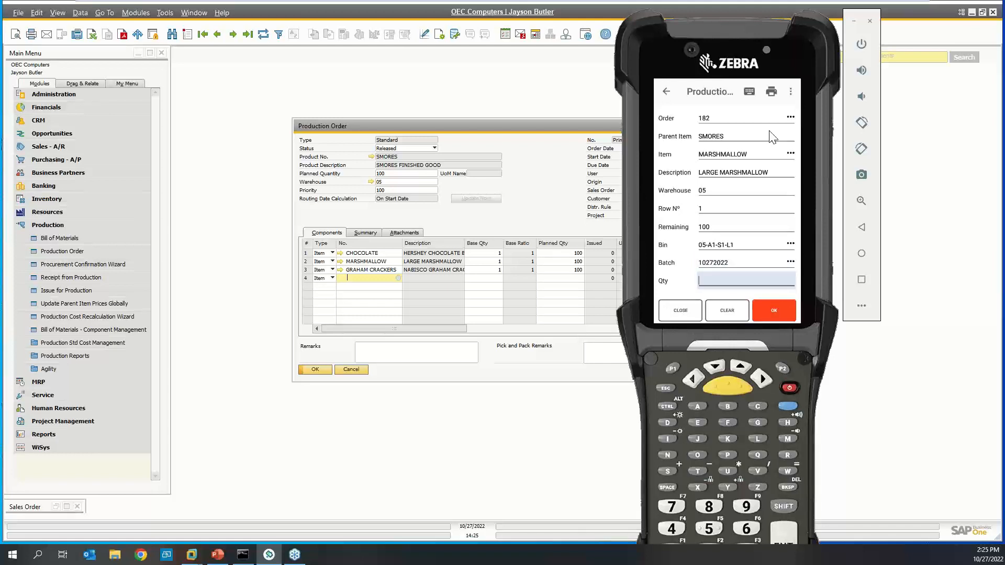
pyautogui.write('100')
pyautogui.press('Return')
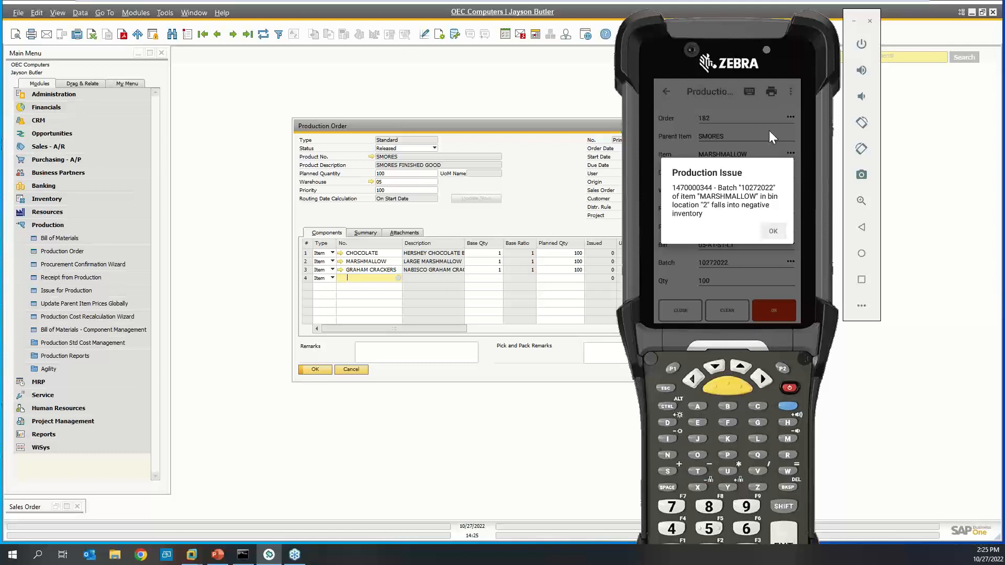
pyautogui.click(774, 232)
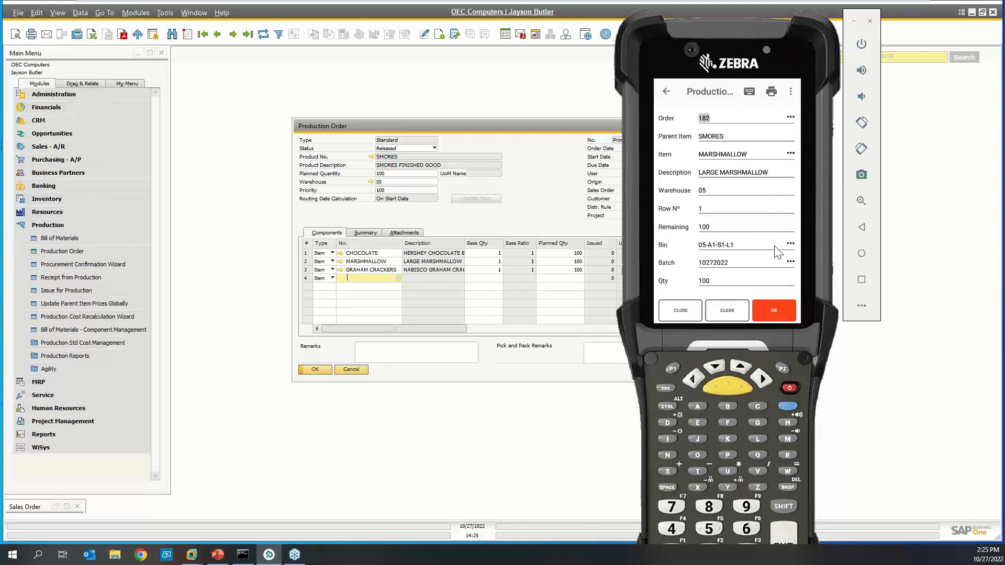
pyautogui.click(727, 310)
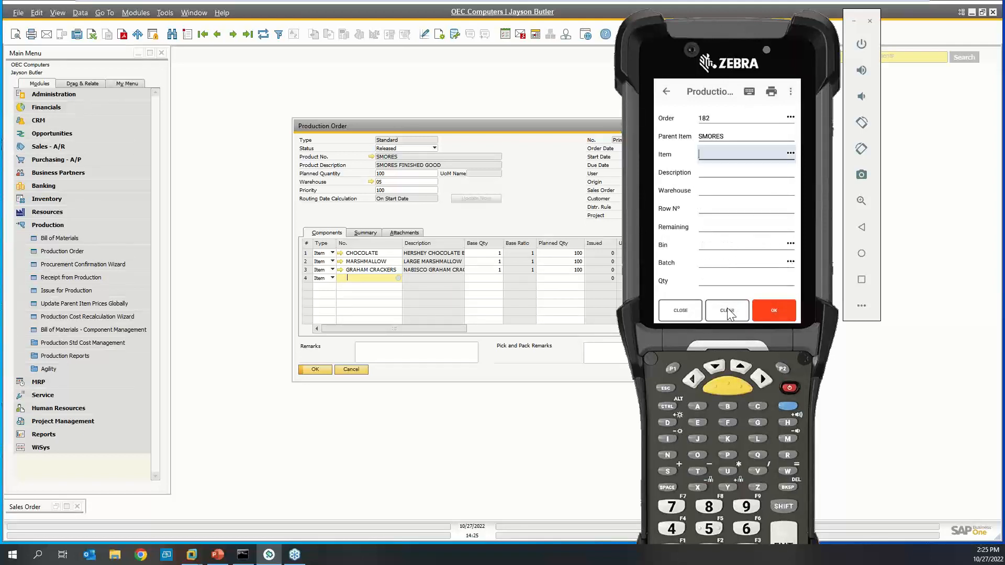
# - Issue 100 MARSHMALLOW to the SMORES order, looking up bin 05-PROD and batch 10272022
pyautogui.write('MARSHMALLOW')
pyautogui.press('Return')
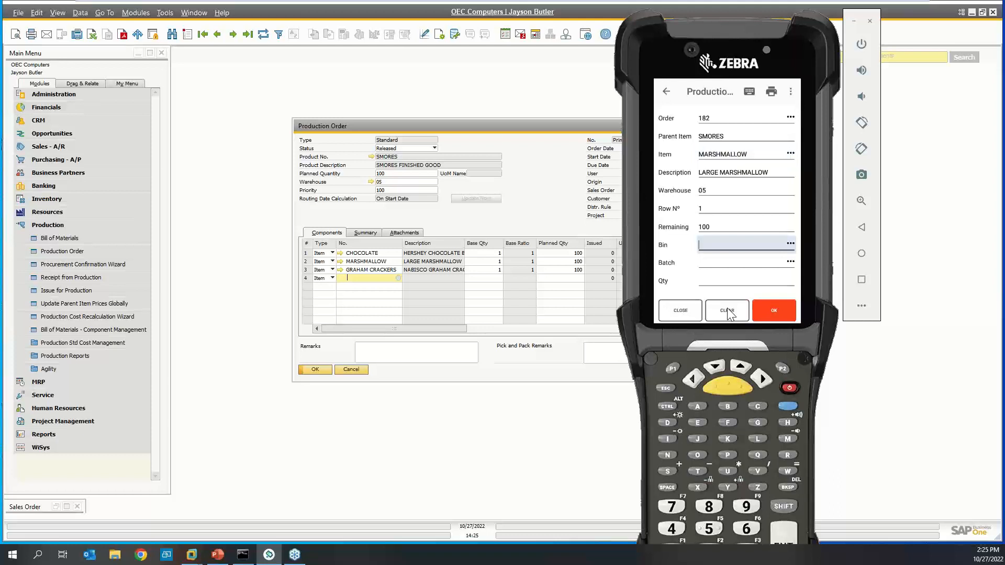
pyautogui.click(791, 244)
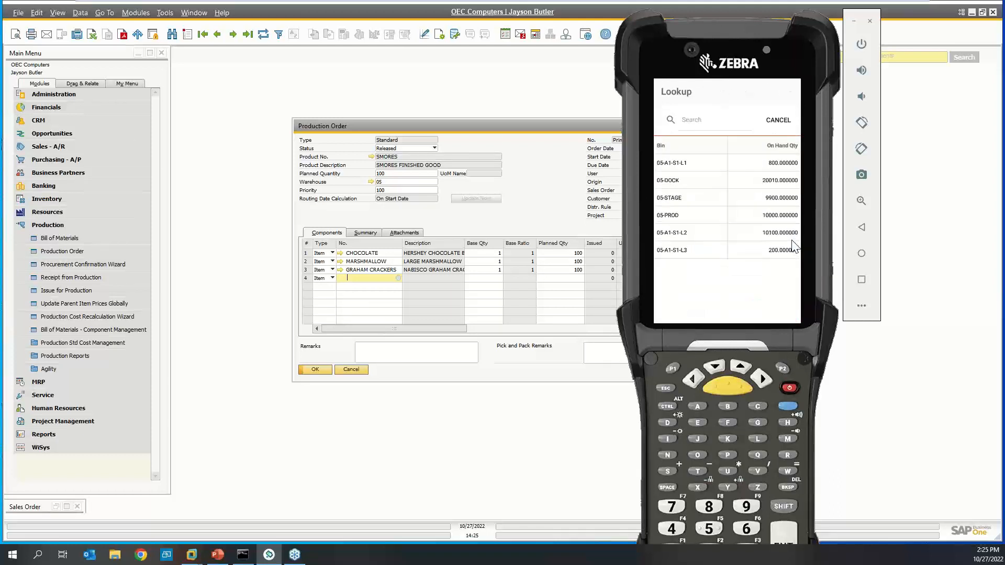
pyautogui.click(683, 215)
pyautogui.click(786, 263)
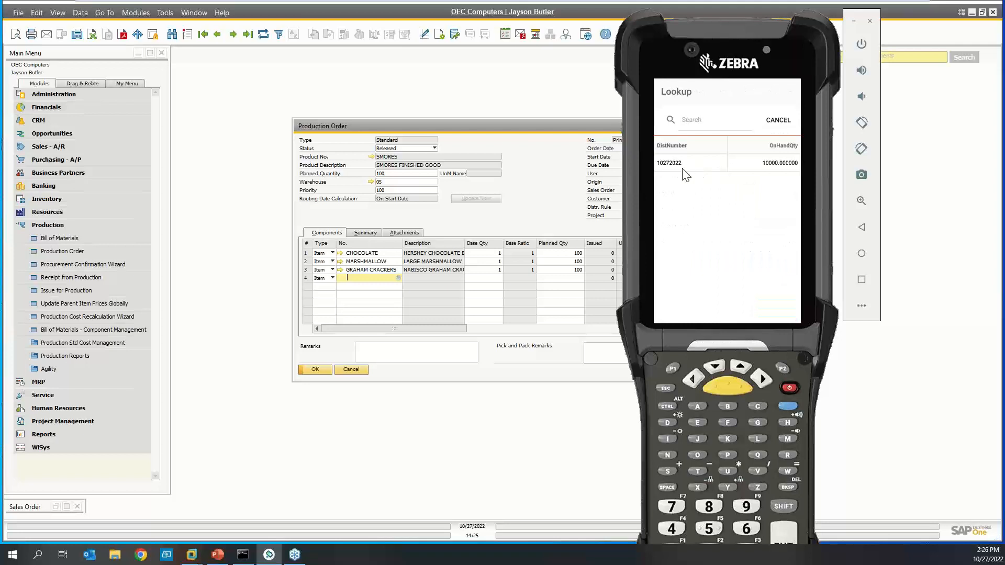
pyautogui.click(683, 167)
pyautogui.write('100')
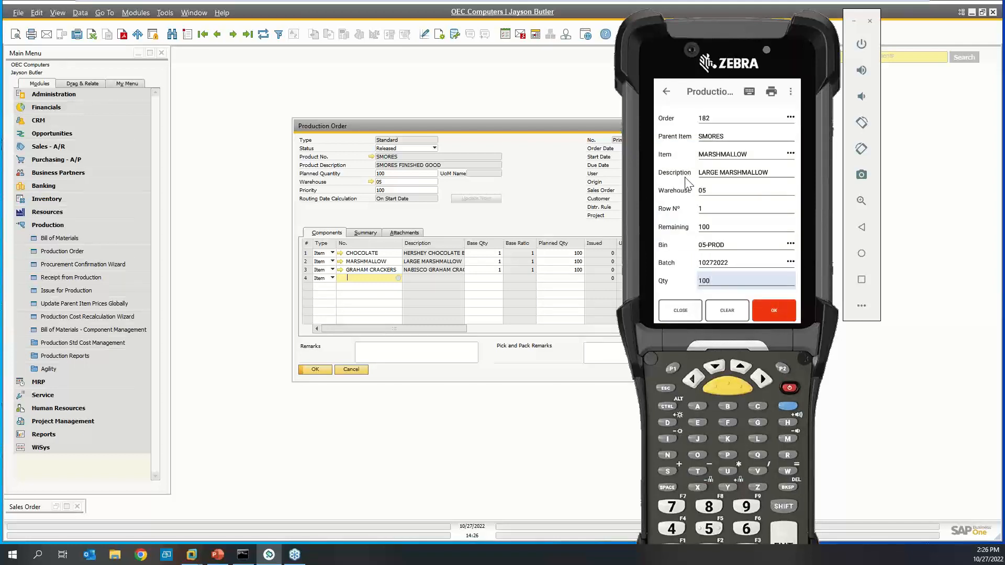
pyautogui.press('Return')
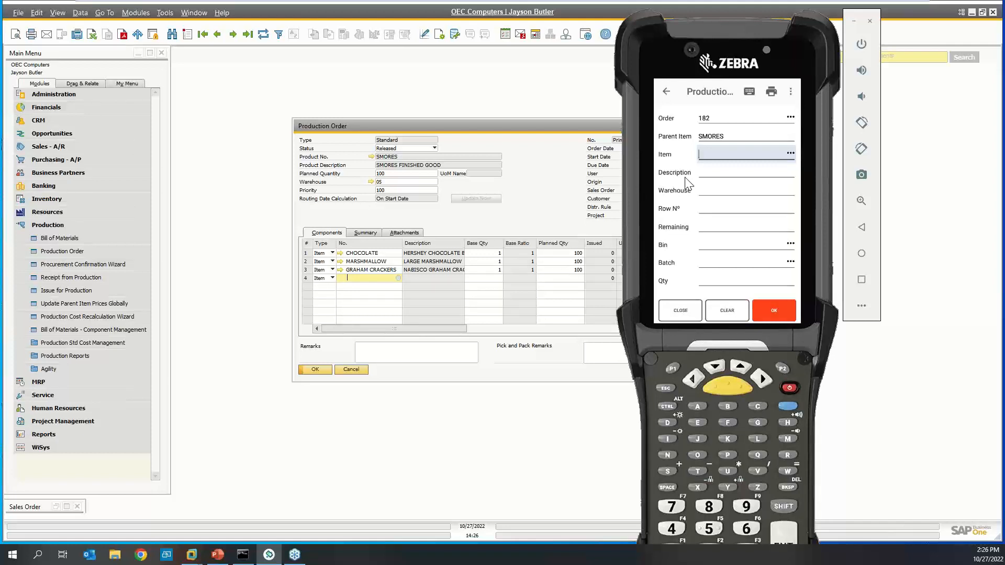
# - Issue 100 CHOCOLATE to the SMORES order, looking up bin 05-PROD and batch 10272022
pyautogui.write('CHOCOLATE')
pyautogui.press('Return')
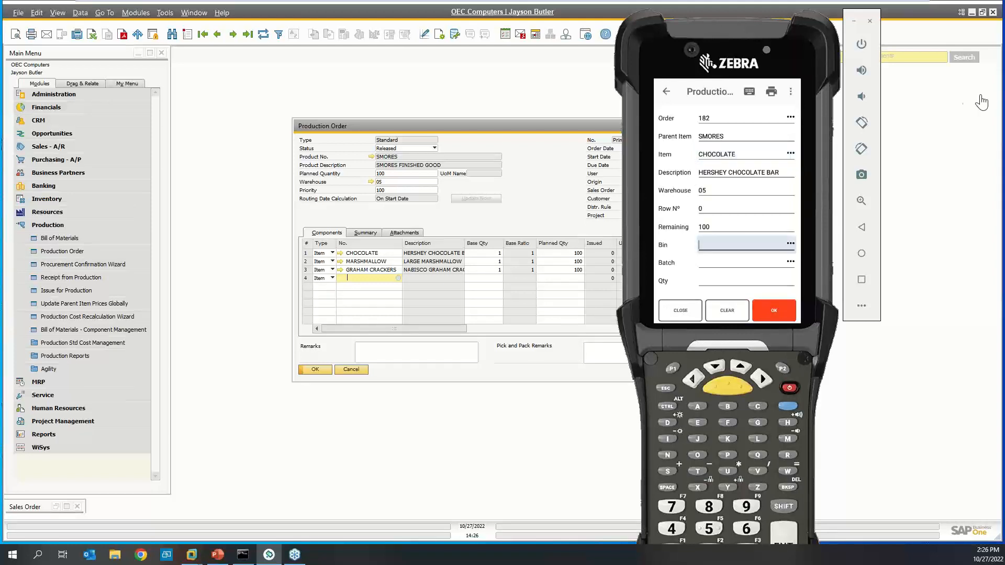
pyautogui.click(791, 245)
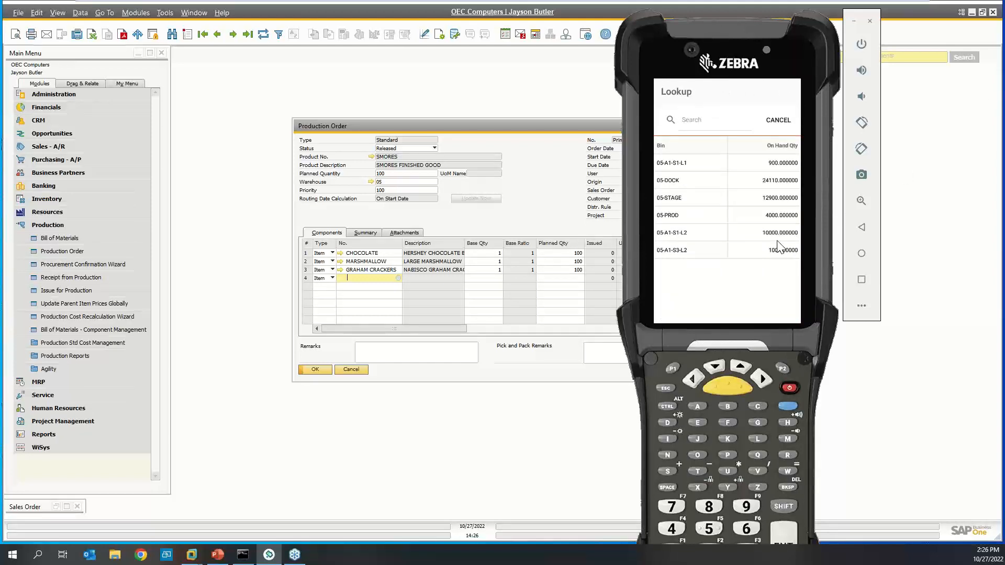
pyautogui.click(694, 212)
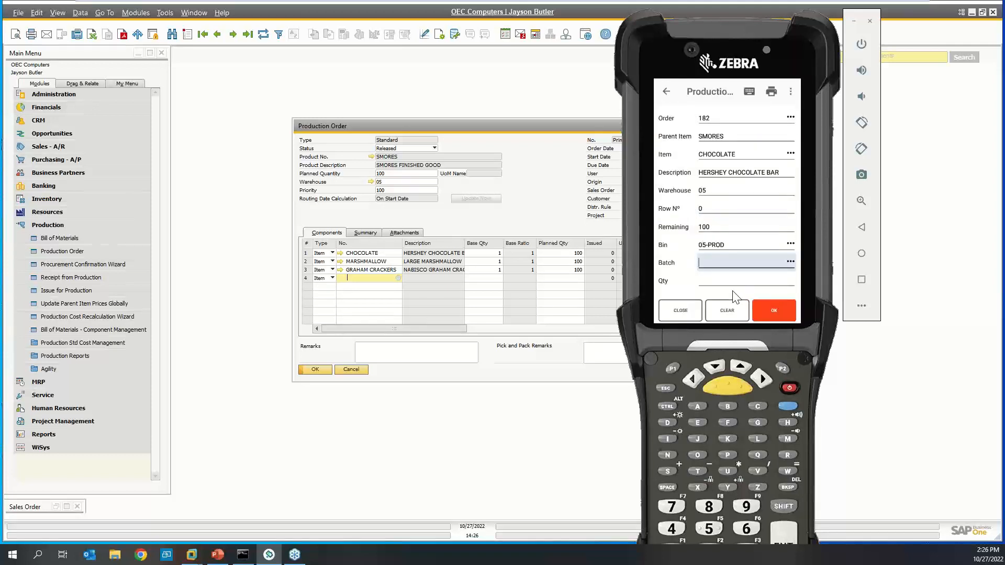
pyautogui.click(795, 263)
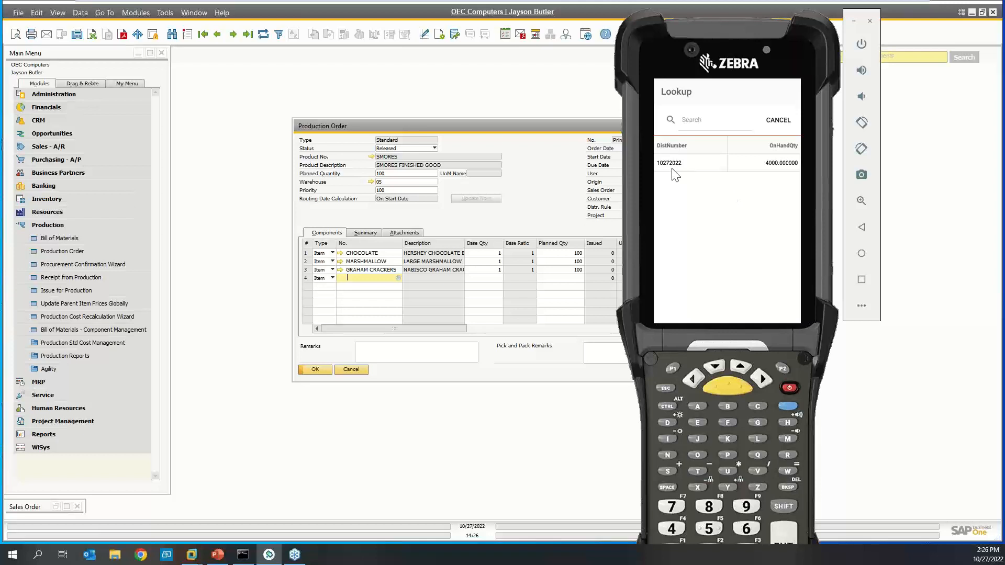
pyautogui.click(676, 163)
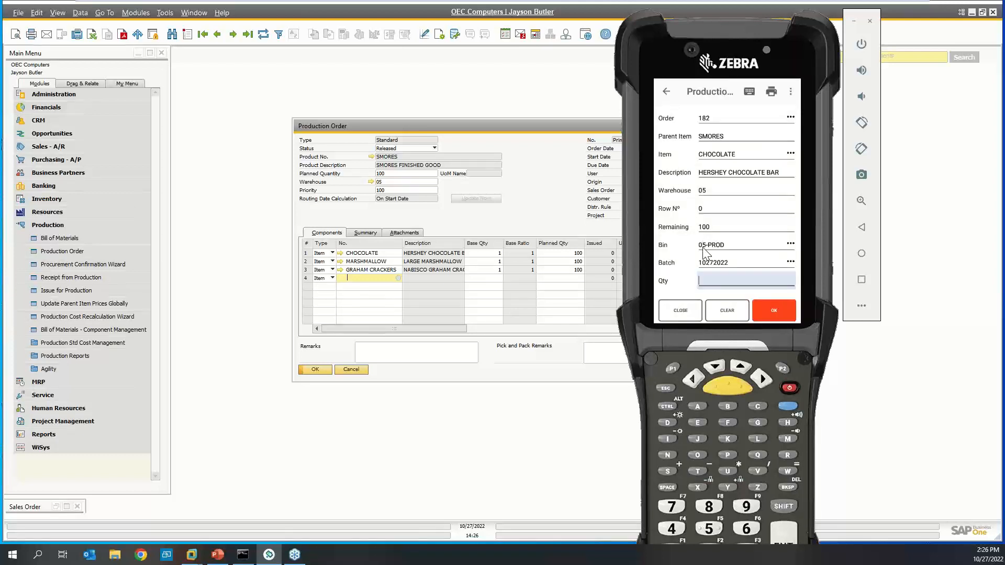
pyautogui.write('100')
pyautogui.click(772, 314)
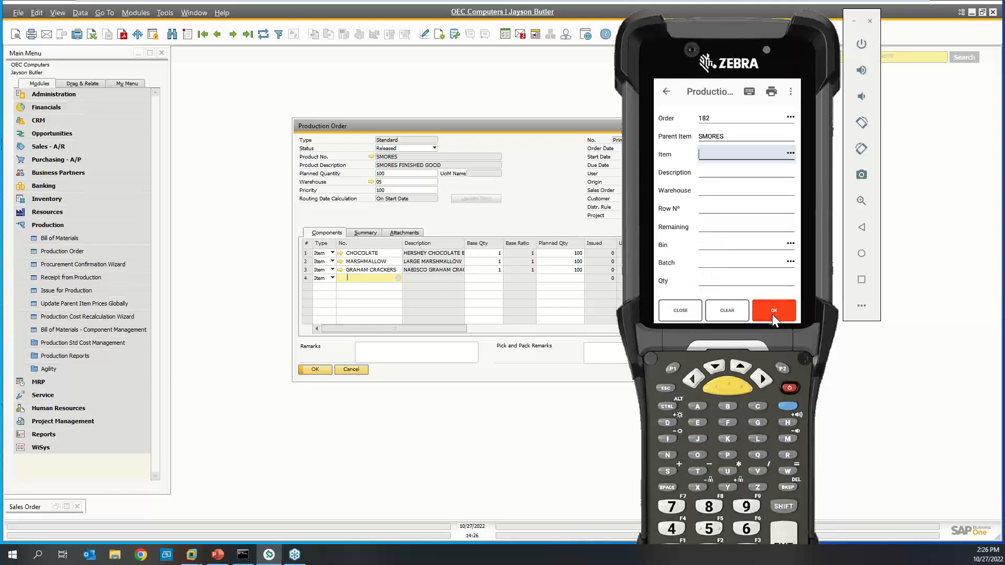
# - Issue 100 GRAHAM CRACKERS from bin 05-PROD, batch 10272022, to the SMORES order
pyautogui.write('GRAHAM CRACKERS')
pyautogui.press('Return')
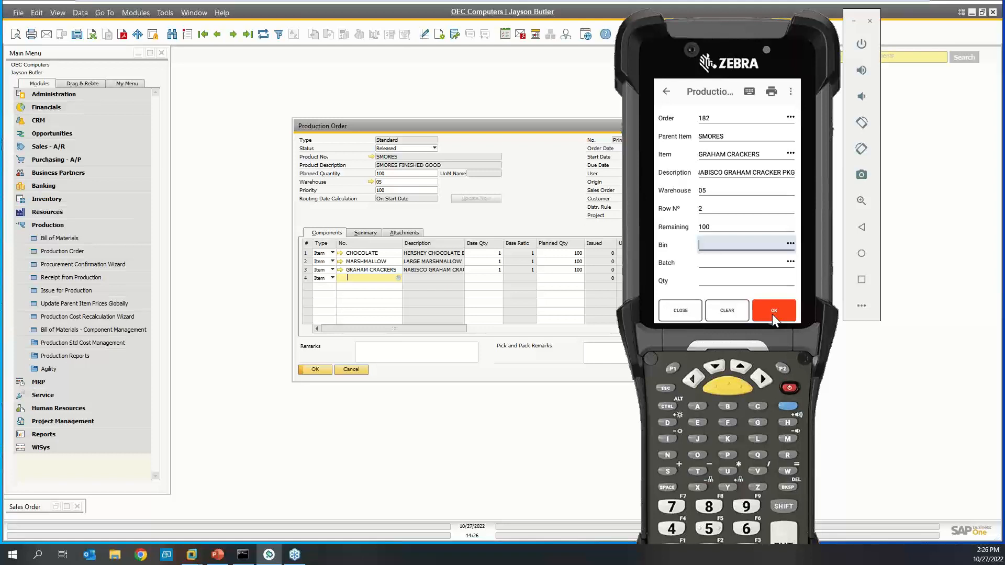
pyautogui.write('05-PROD')
pyautogui.press('Return')
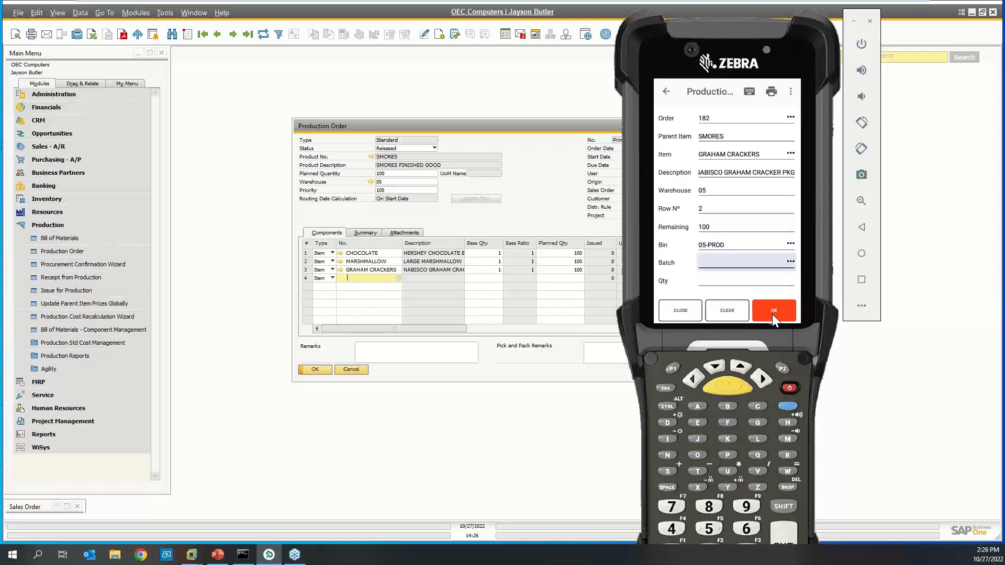
pyautogui.write('10272022')
pyautogui.press('Return')
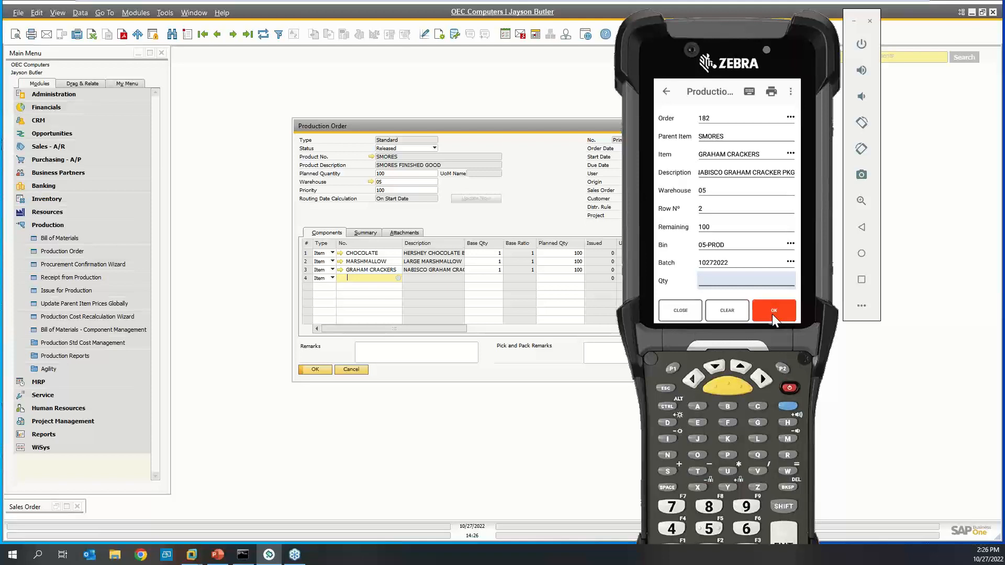
pyautogui.write('100')
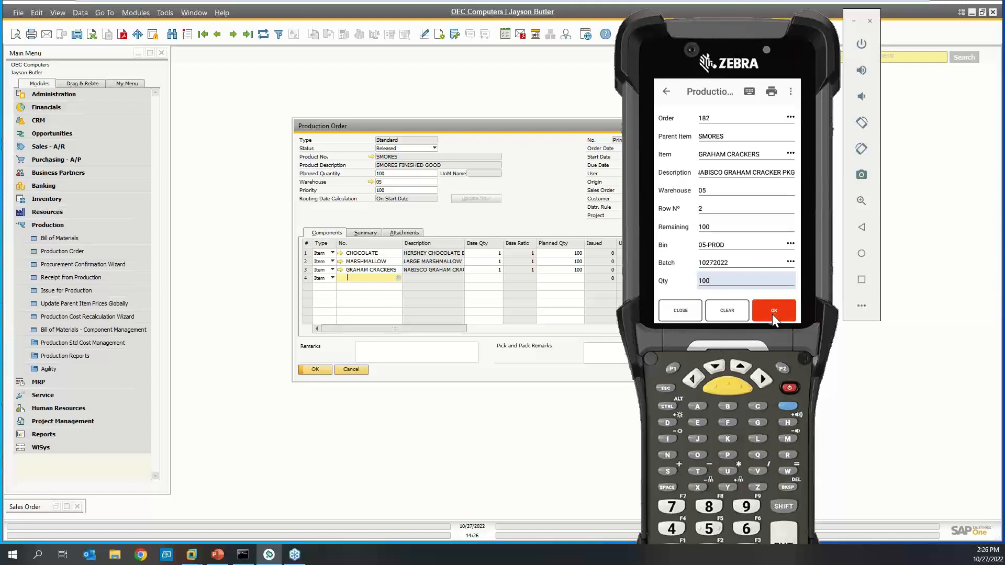
pyautogui.click(772, 314)
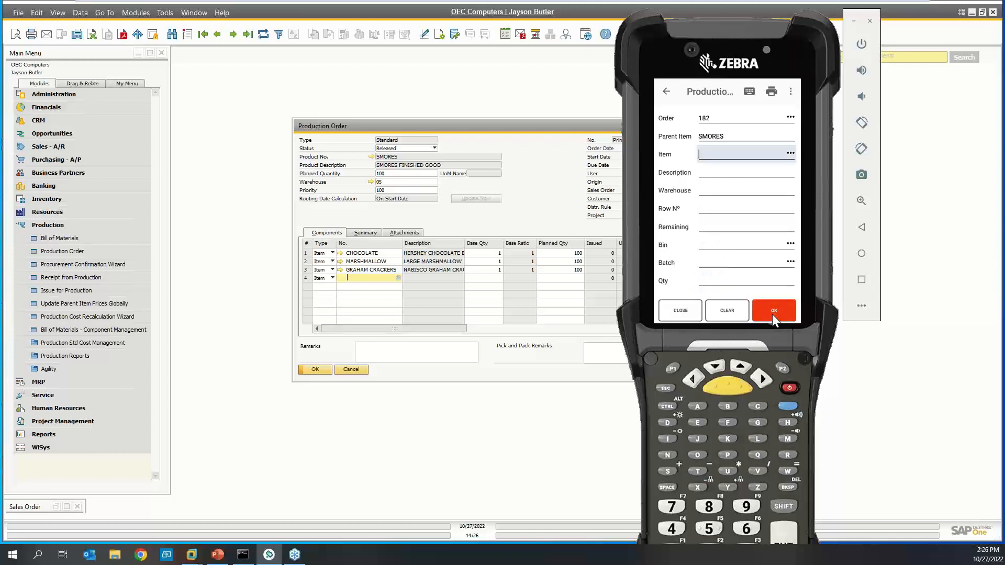
# - Check the remaining quantities of the order's components, and switch from Production Issue to Production Receipt
pyautogui.click(788, 155)
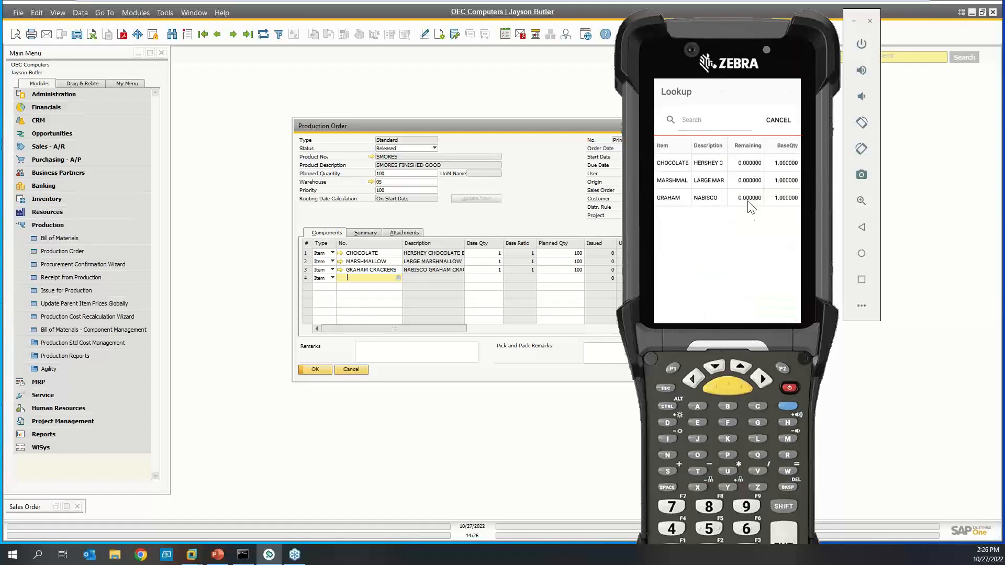
pyautogui.click(778, 120)
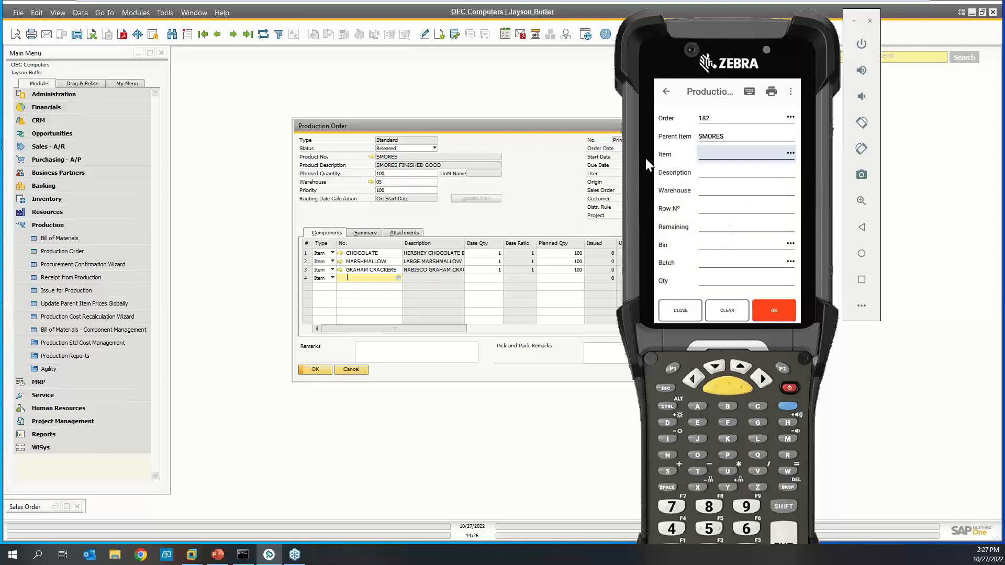
pyautogui.click(667, 93)
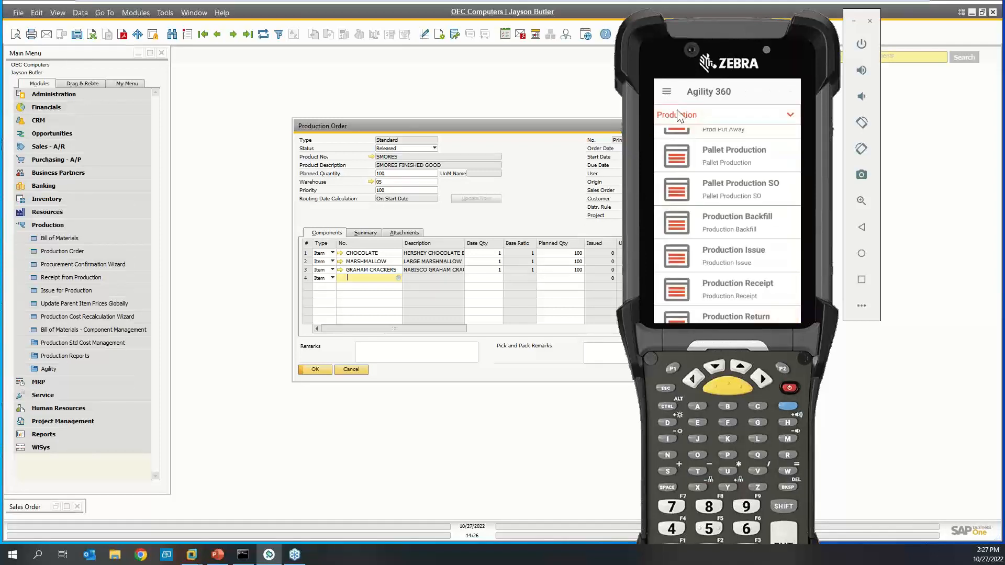
pyautogui.click(754, 296)
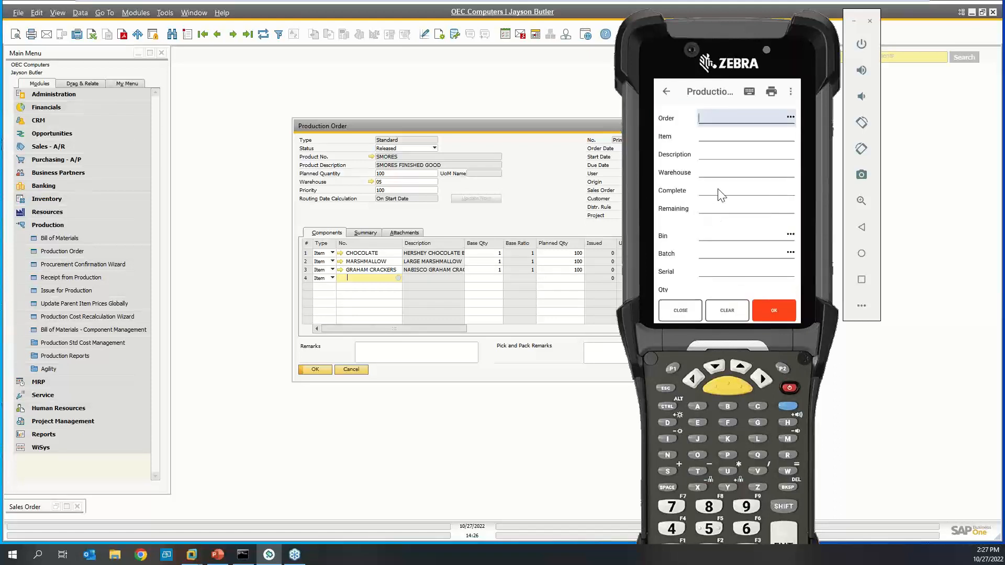
# - Receive 100 SMORES against the production order into bin 05-A1-S1-L1 with batch 1020221
pyautogui.write('182')
pyautogui.press('Return')
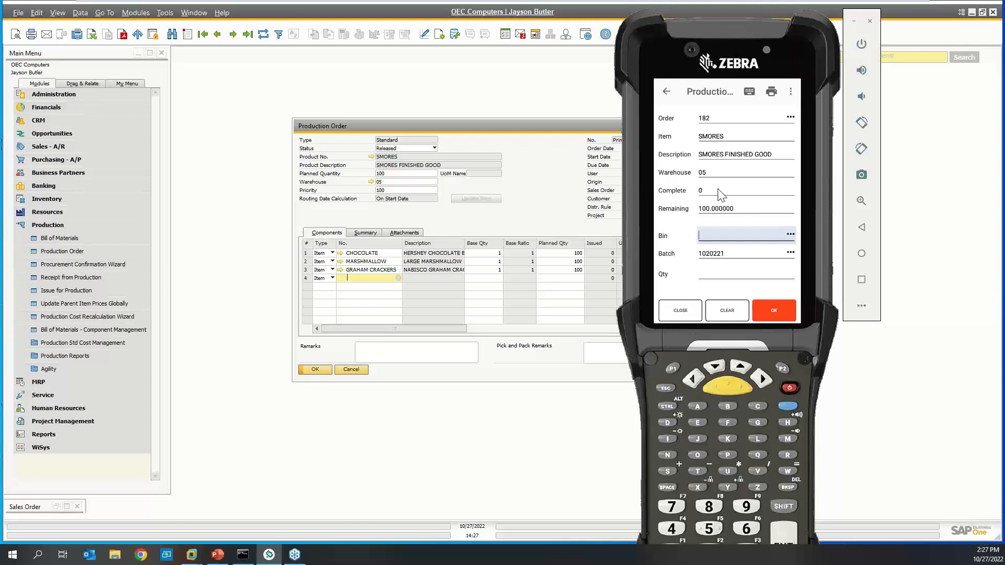
pyautogui.write('05-A1-S1-L1')
pyautogui.press('Return')
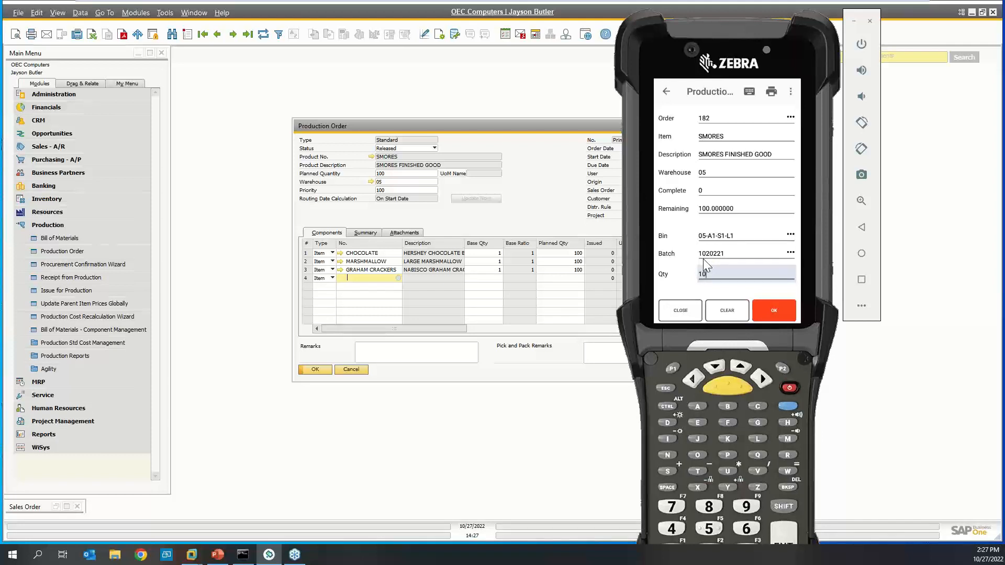
pyautogui.click(770, 309)
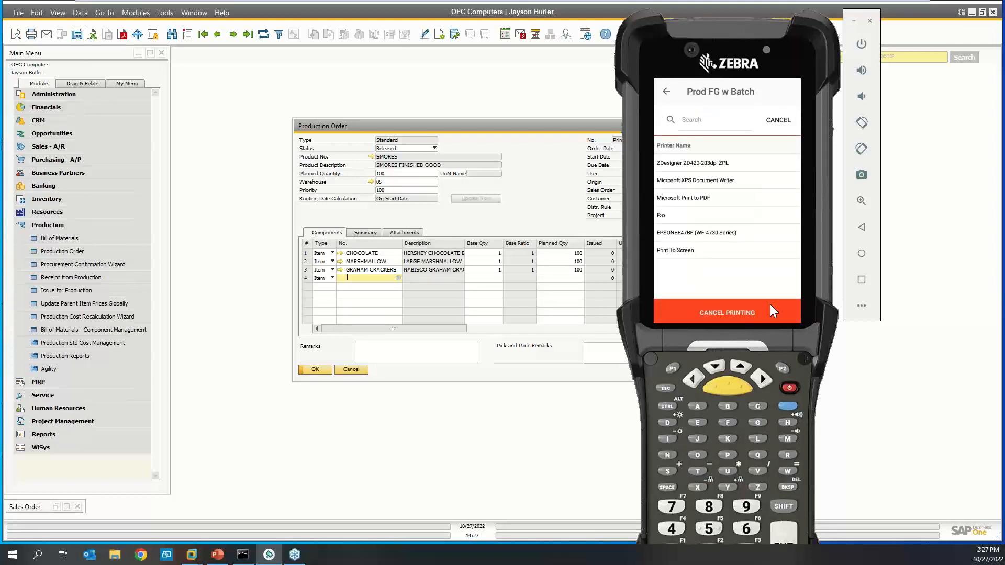
# - Print the finished-goods batch label for SMORES to the screen and leave Production Receipt
pyautogui.click(718, 256)
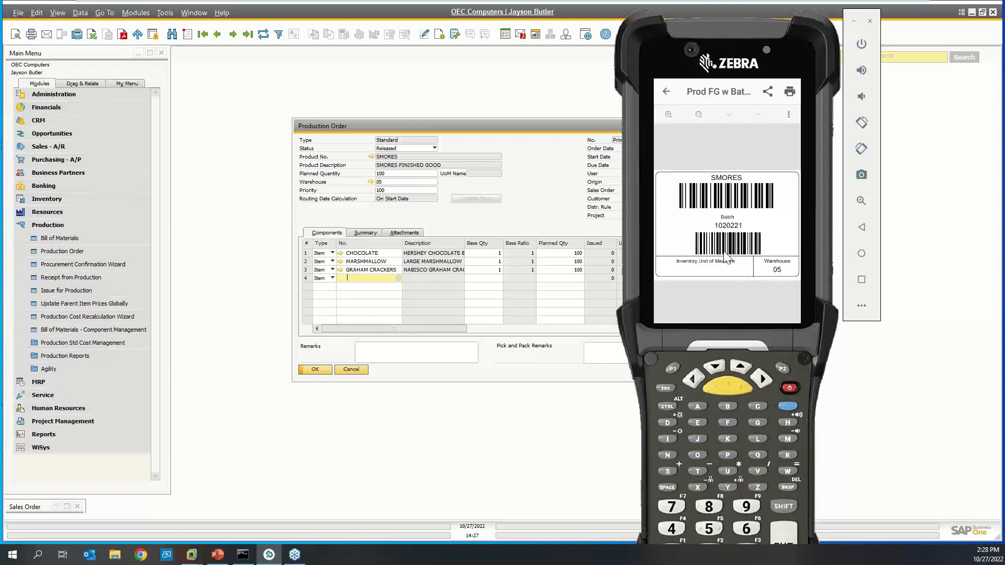
pyautogui.click(666, 93)
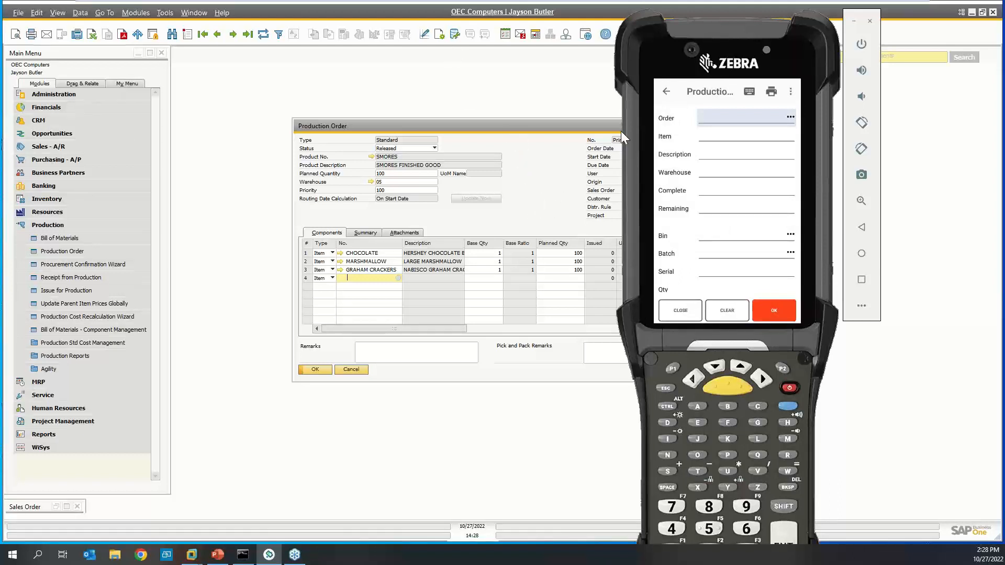
pyautogui.click(675, 95)
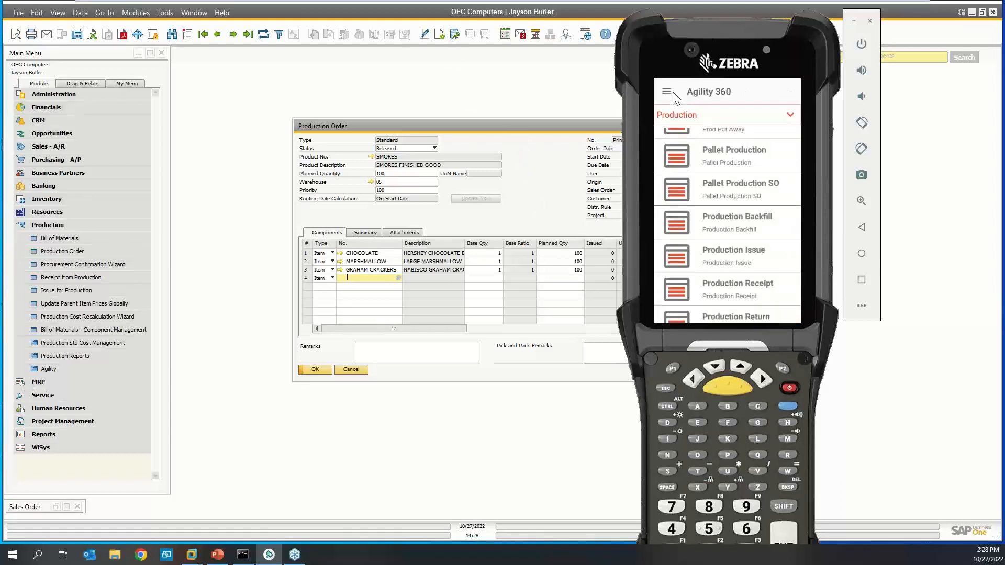
# - Switch to the Distribution functions and look up SMORES in Item View
pyautogui.moveTo(737, 239); pyautogui.dragTo(746, 265)
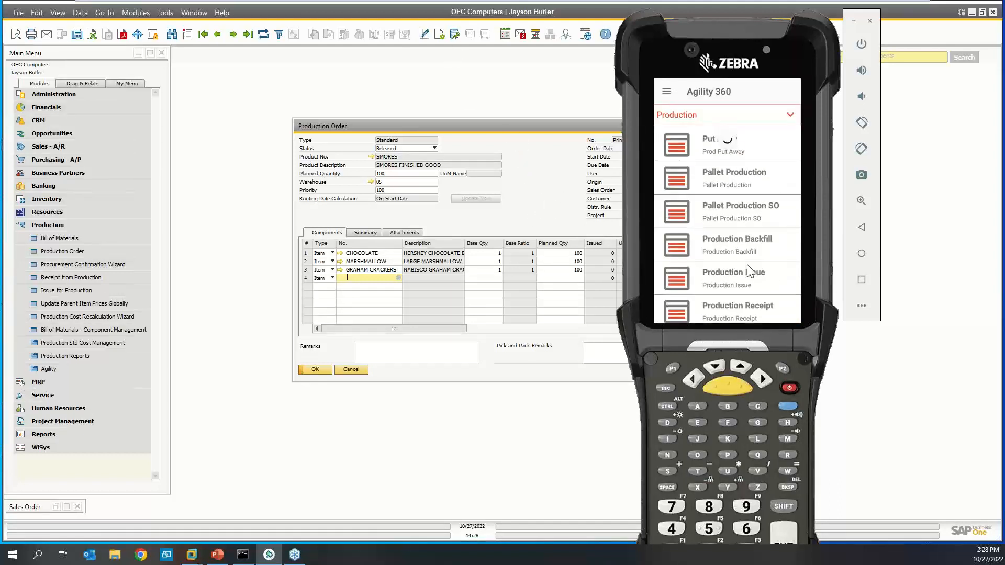
pyautogui.click(667, 90)
pyautogui.click(798, 180)
pyautogui.click(789, 110)
pyautogui.click(720, 170)
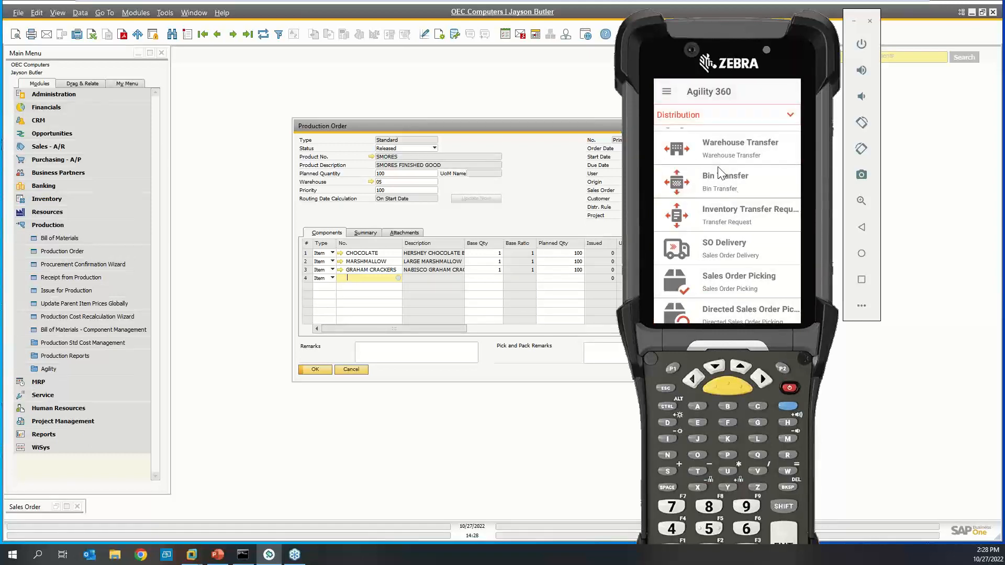
pyautogui.moveTo(739, 275); pyautogui.dragTo(745, 181)
pyautogui.scroll(-5, 742, 189)
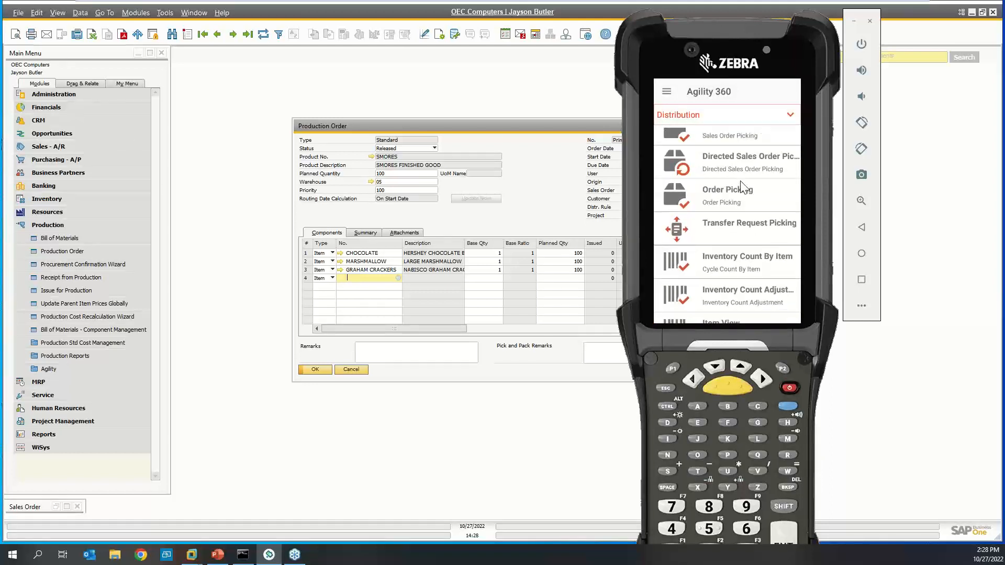
pyautogui.click(757, 285)
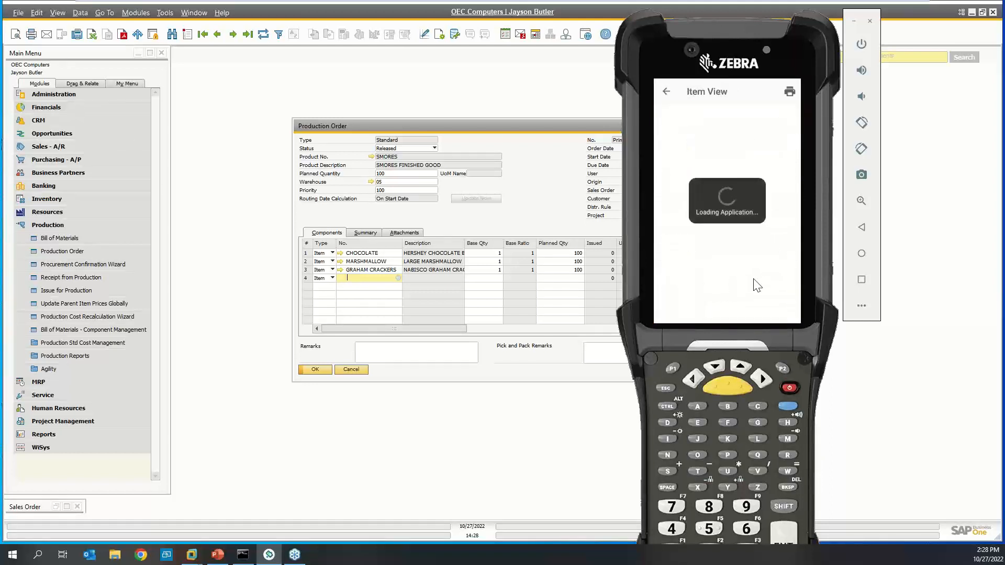
pyautogui.write('SMORES')
pyautogui.press('Return')
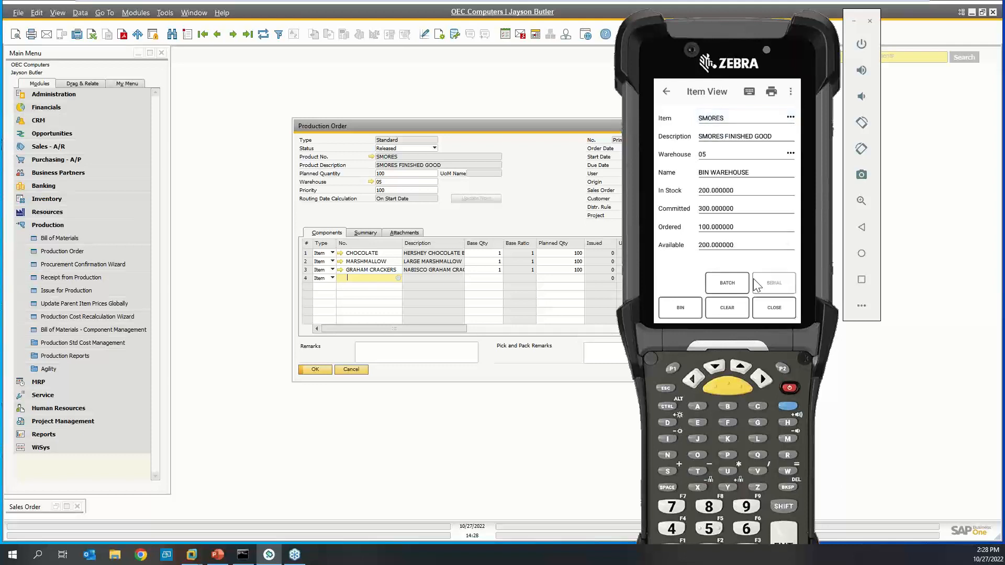
# - Check the on-hand quantities of SMORES by batch and by bin in warehouse 05, and leave Item View
pyautogui.click(725, 285)
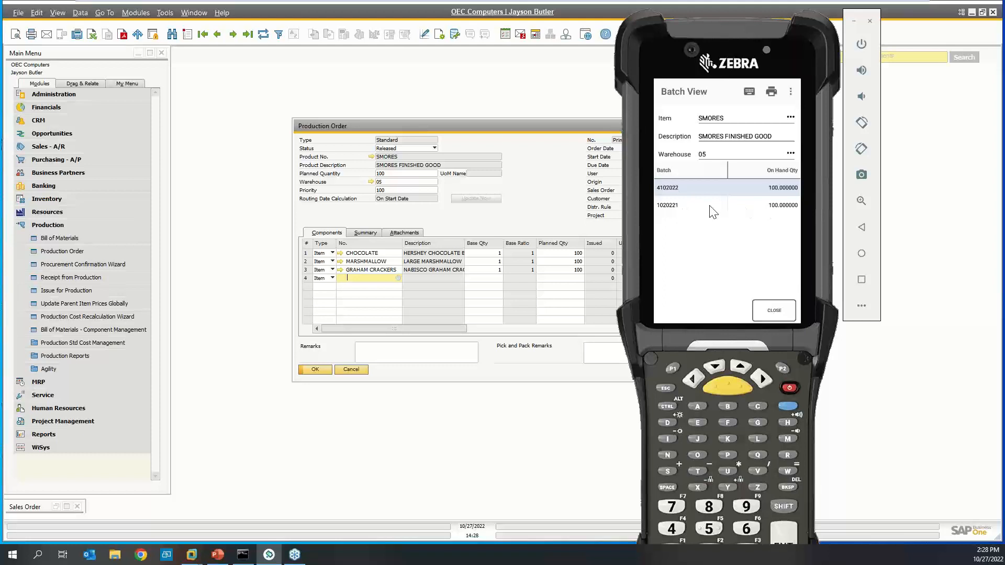
pyautogui.click(765, 311)
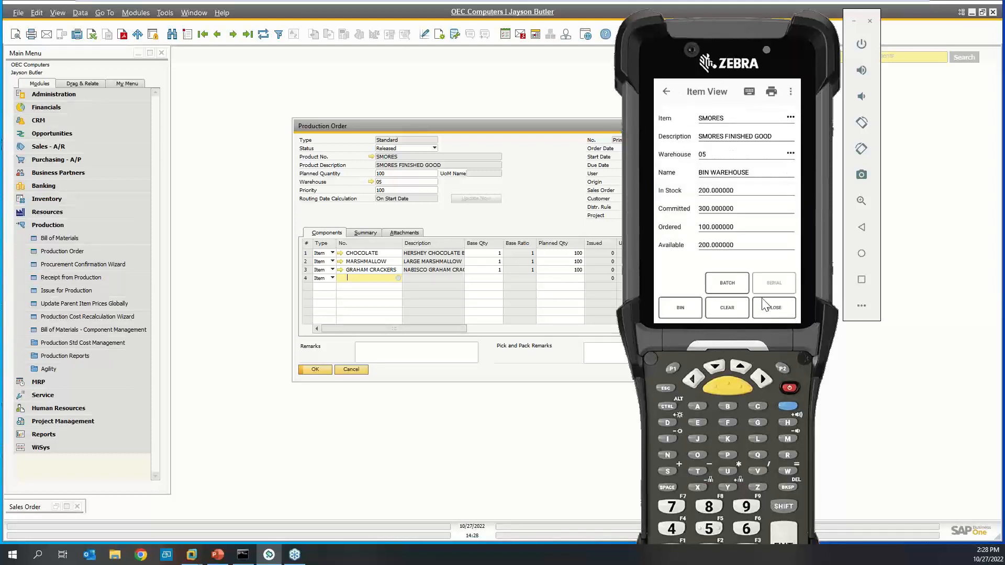
pyautogui.click(689, 307)
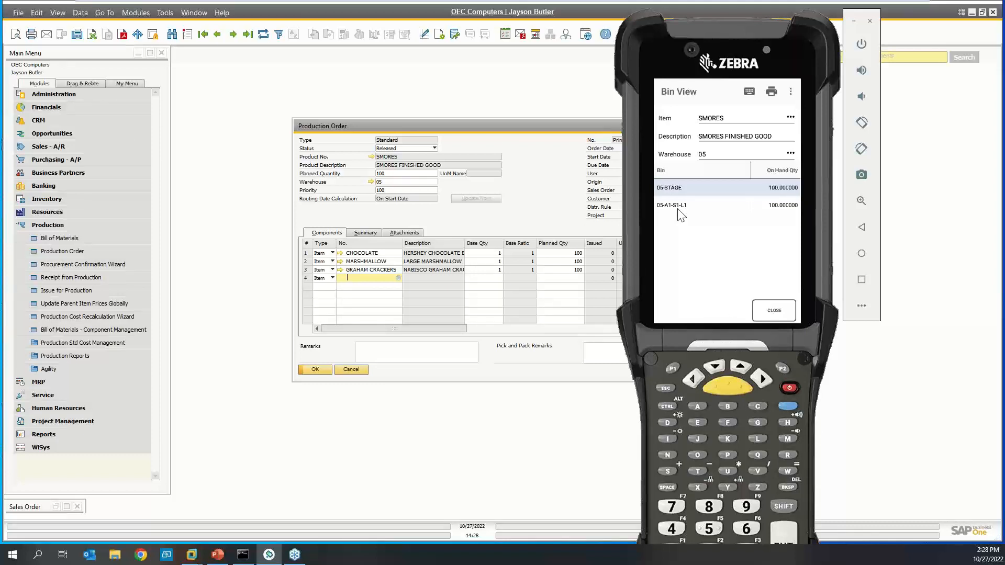
pyautogui.click(773, 312)
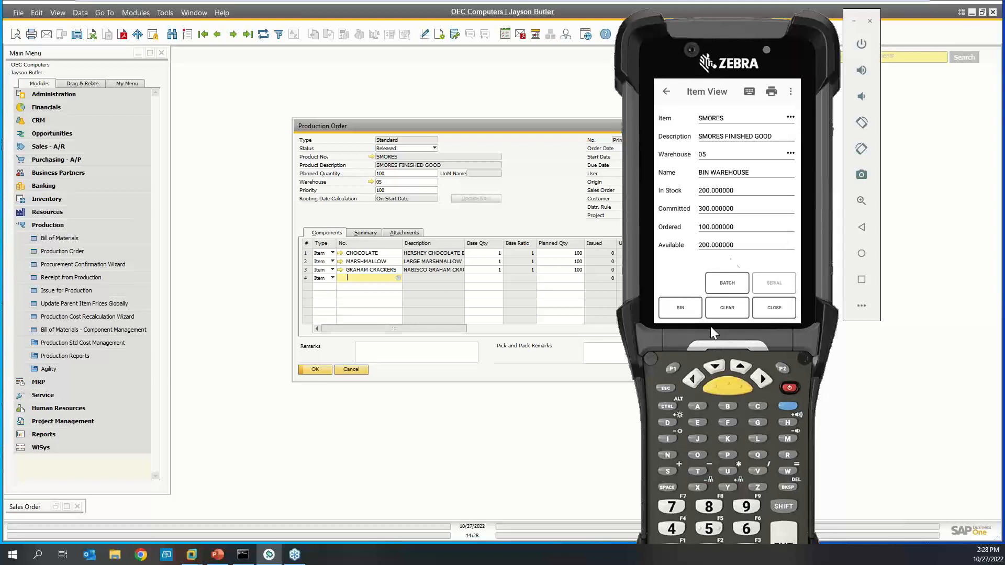
pyautogui.click(667, 92)
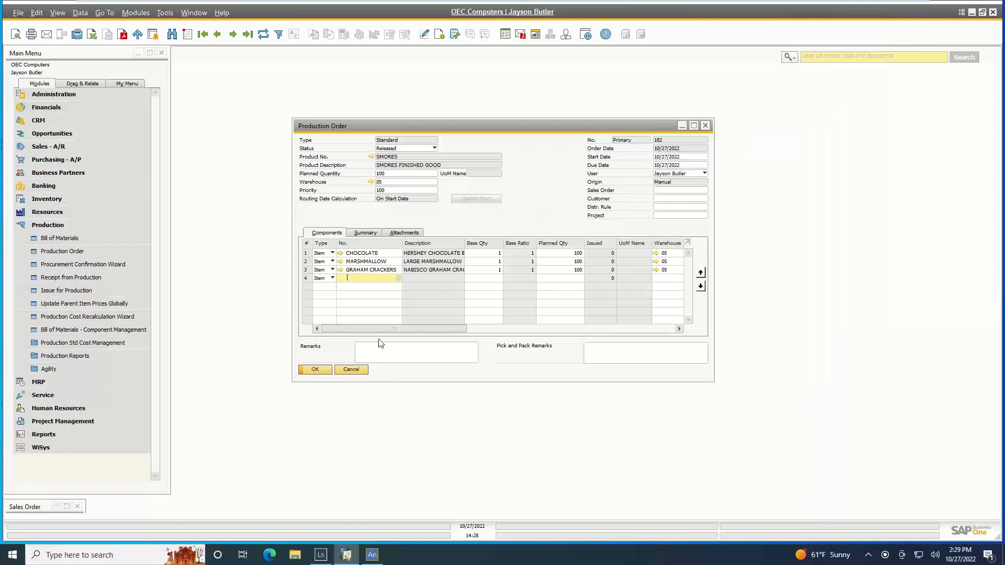
# - Refresh the SMORES production order in SAP Business One, set its status to Closed, save it and close the window
pyautogui.click(264, 35)
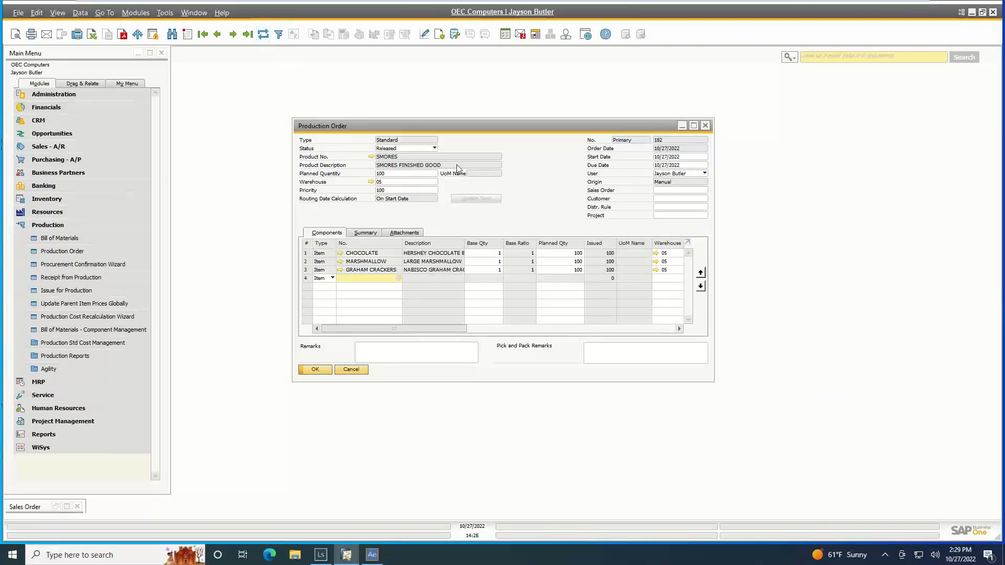
pyautogui.click(423, 149)
pyautogui.click(417, 166)
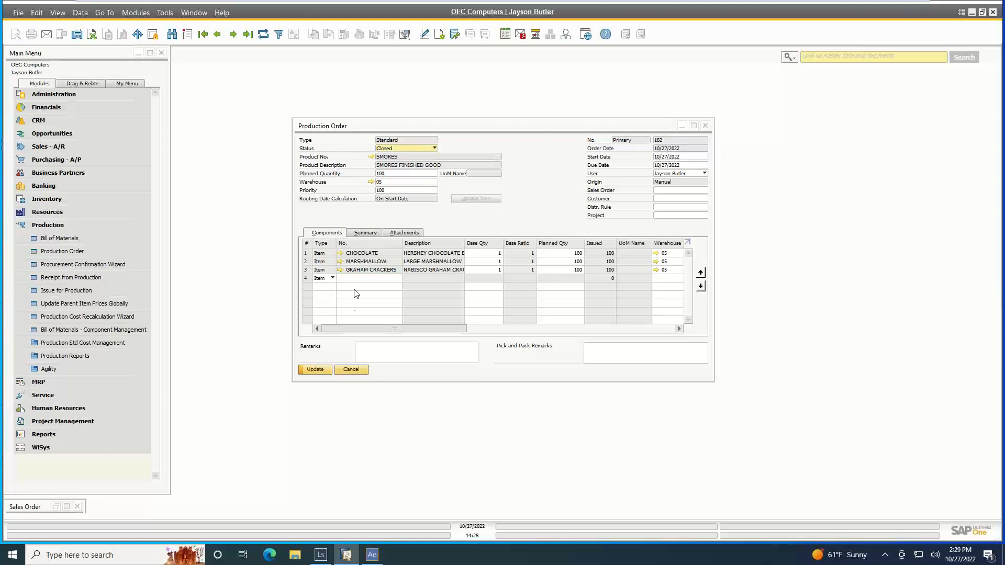
pyautogui.click(316, 369)
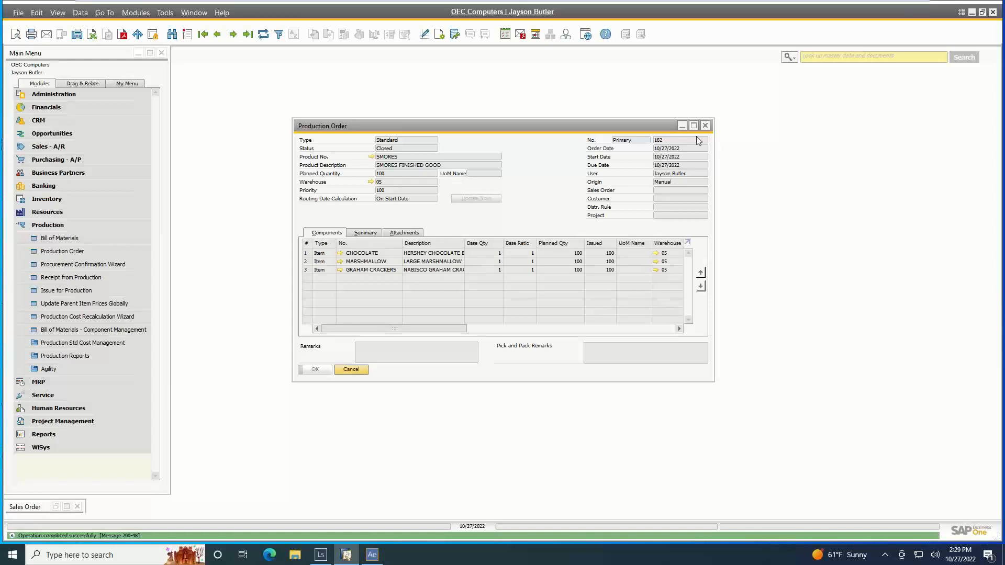
pyautogui.click(705, 125)
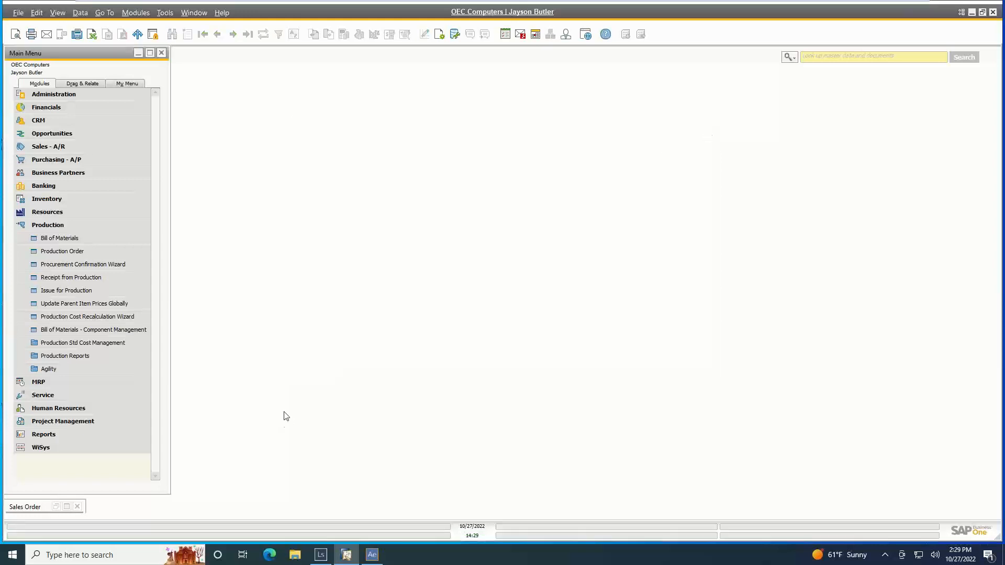
# - Restore and maximize the minimized Sales Order window, and go to Maxi-Teq's open order for 100 SMORES
pyautogui.click(34, 507)
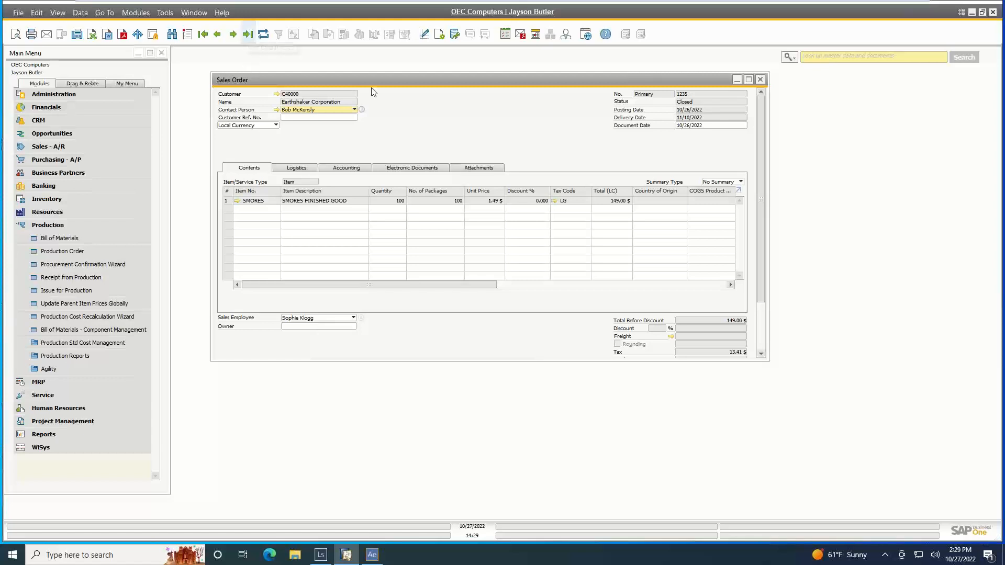
pyautogui.click(748, 80)
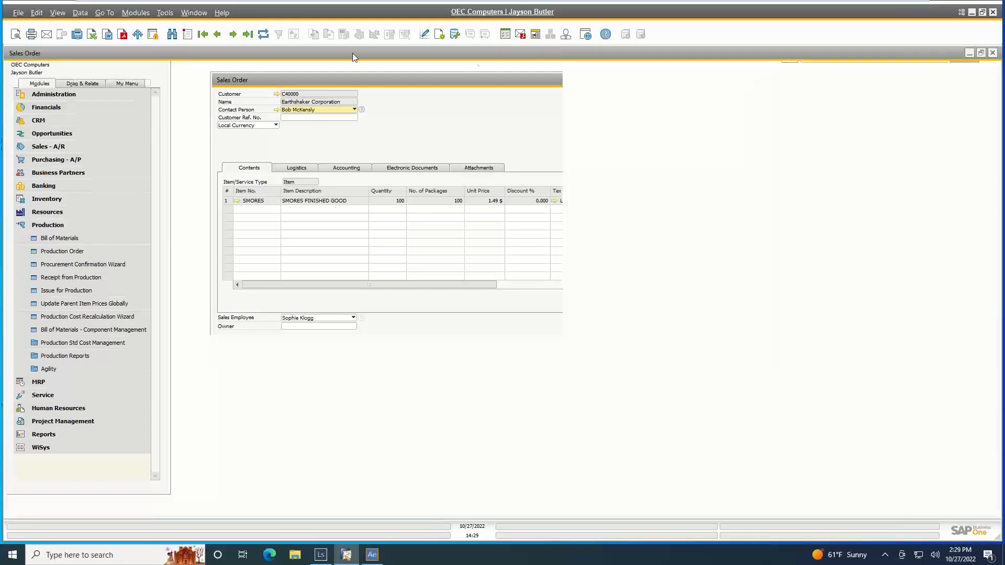
pyautogui.click(249, 34)
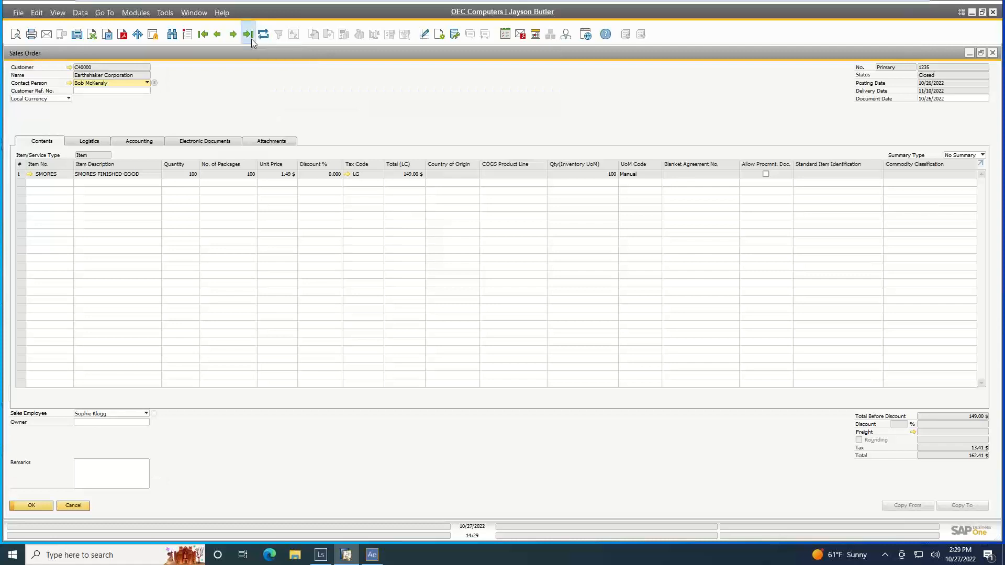
pyautogui.click(217, 34)
pyautogui.click(217, 34)
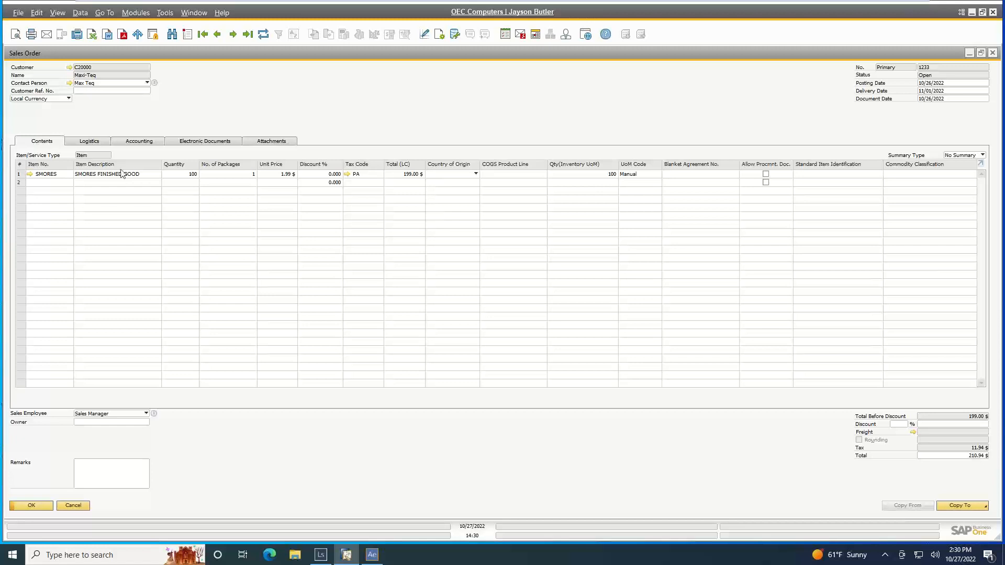
# - View the pick list belonging to Maxi-Teq's sales order, and close it
pyautogui.rightClick(507, 123)
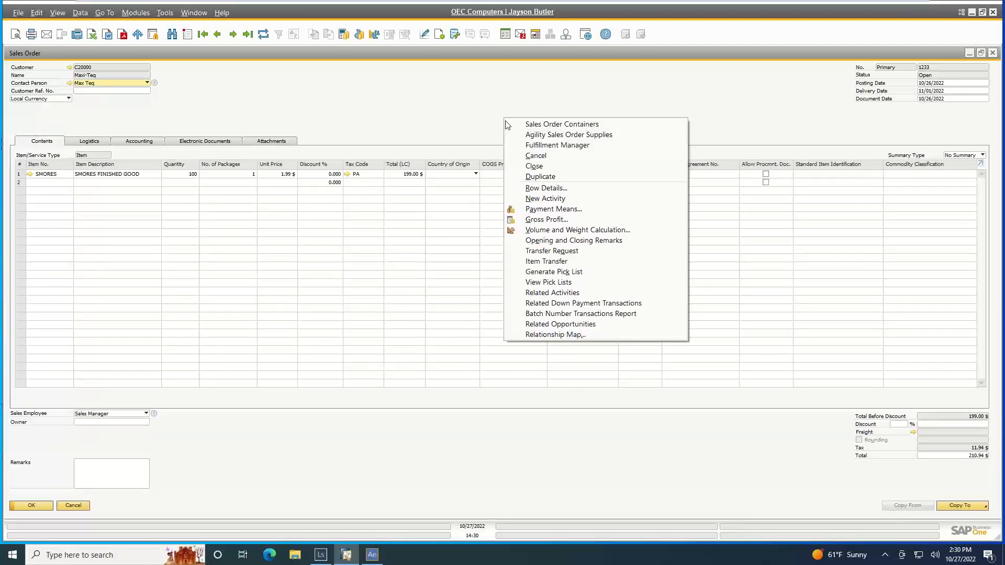
pyautogui.click(529, 282)
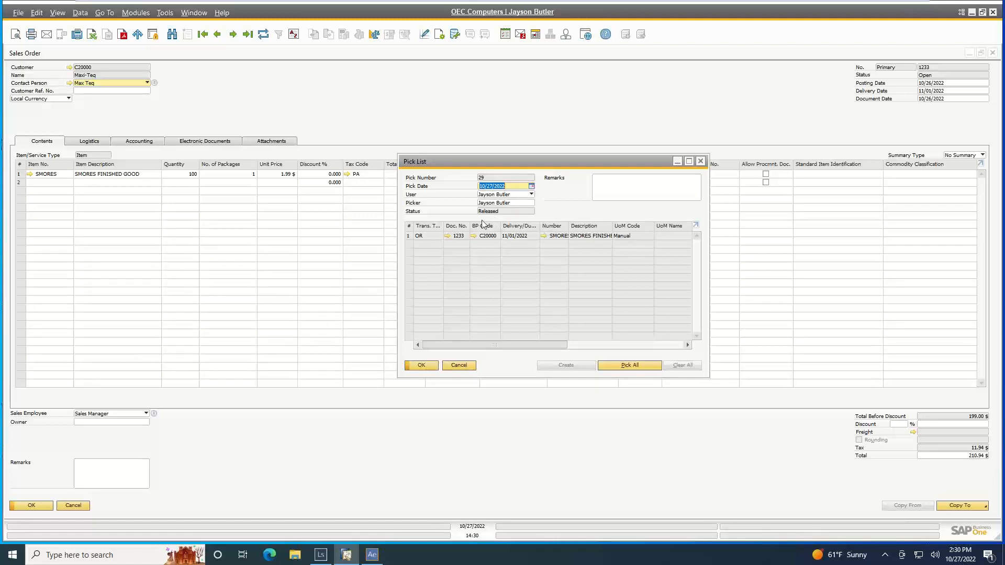
pyautogui.click(419, 366)
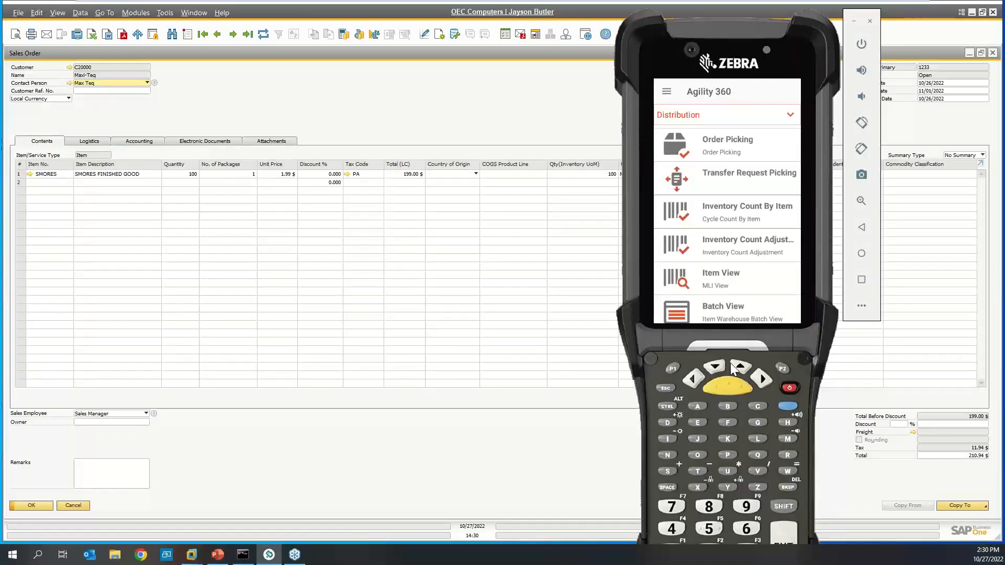
# - Open Directed Sales Order Picking in Agility 360 and select pick list 29 from the lookup
pyautogui.scroll(-5, 777, 145)
pyautogui.moveTo(774, 141)
pyautogui.mouseDown()
pyautogui.moveTo(792, 212)
pyautogui.moveTo(777, 158)
pyautogui.mouseUp()
pyautogui.moveTo(771, 267)
pyautogui.mouseDown()
pyautogui.moveTo(771, 149)
pyautogui.moveTo(842, 94)
pyautogui.mouseUp()
pyautogui.moveTo(772, 262); pyautogui.dragTo(790, 359)
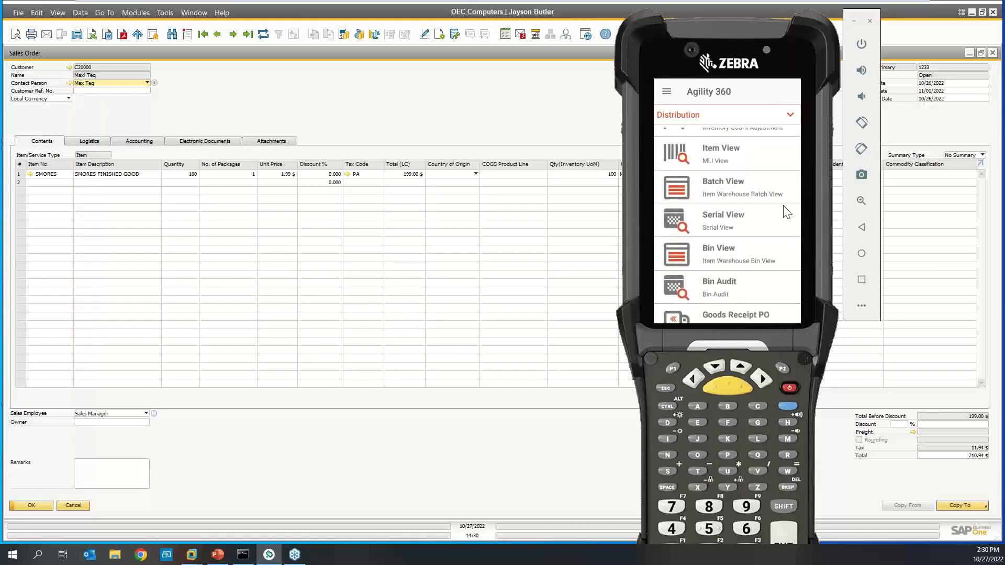
pyautogui.moveTo(777, 193); pyautogui.dragTo(775, 271)
pyautogui.moveTo(743, 180); pyautogui.dragTo(744, 240)
pyautogui.click(739, 177)
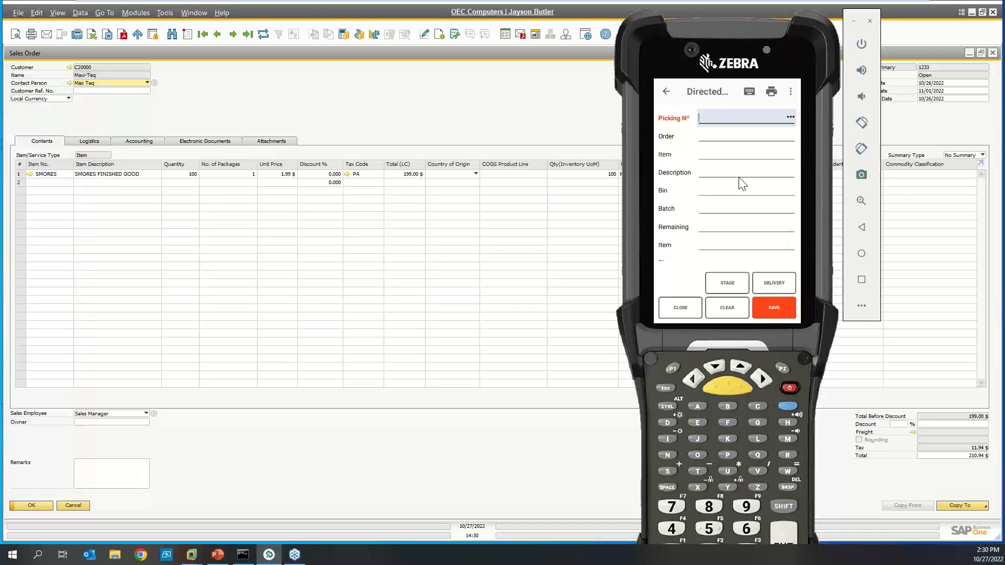
pyautogui.write('29')
pyautogui.click(790, 118)
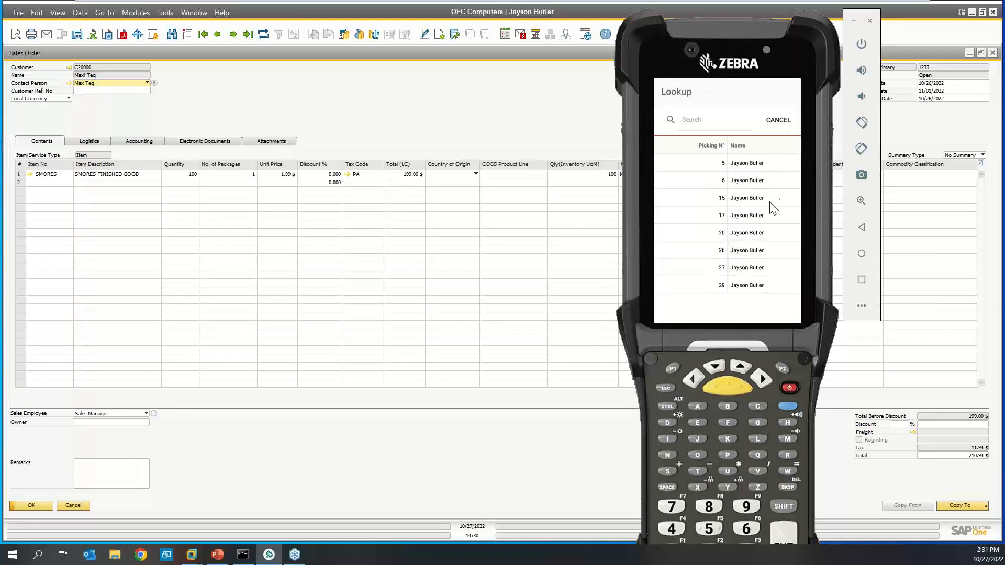
pyautogui.click(716, 286)
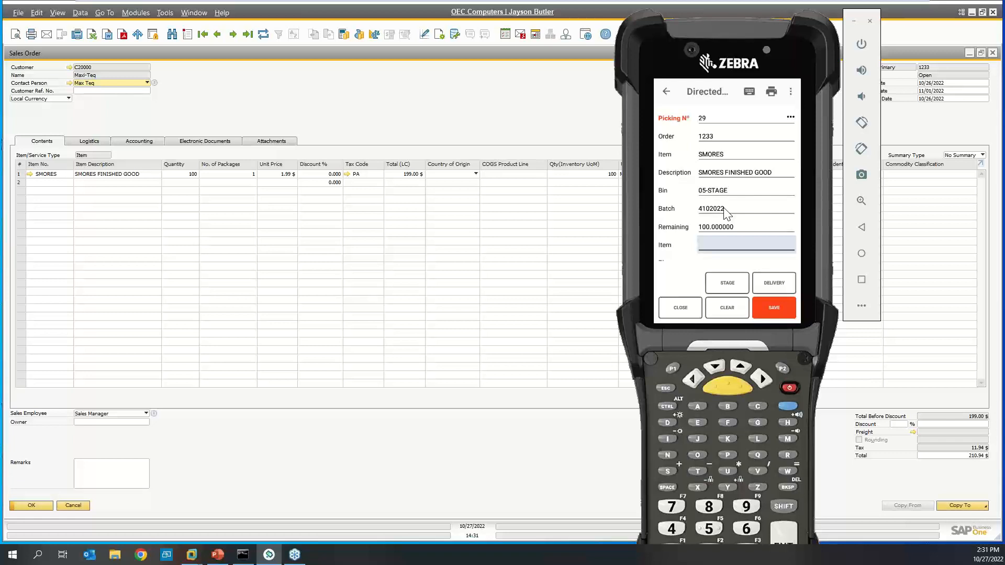
# - Pick 100 SMORES from bin 05-STAGE for the selected pick list
pyautogui.write('SMORES')
pyautogui.press('Return')
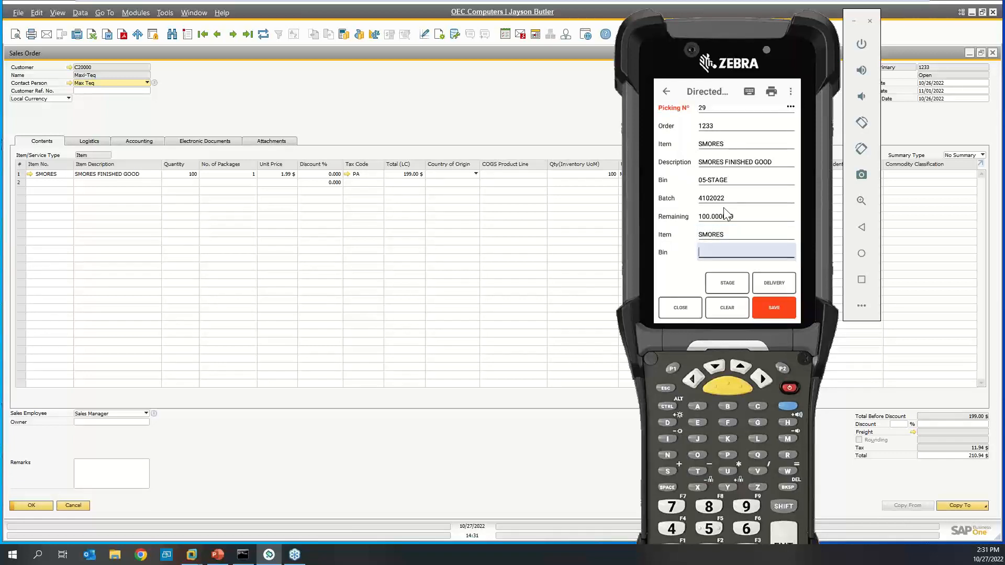
pyautogui.write('05-STAGE')
pyautogui.press('Return')
pyautogui.write('100')
pyautogui.press('Return')
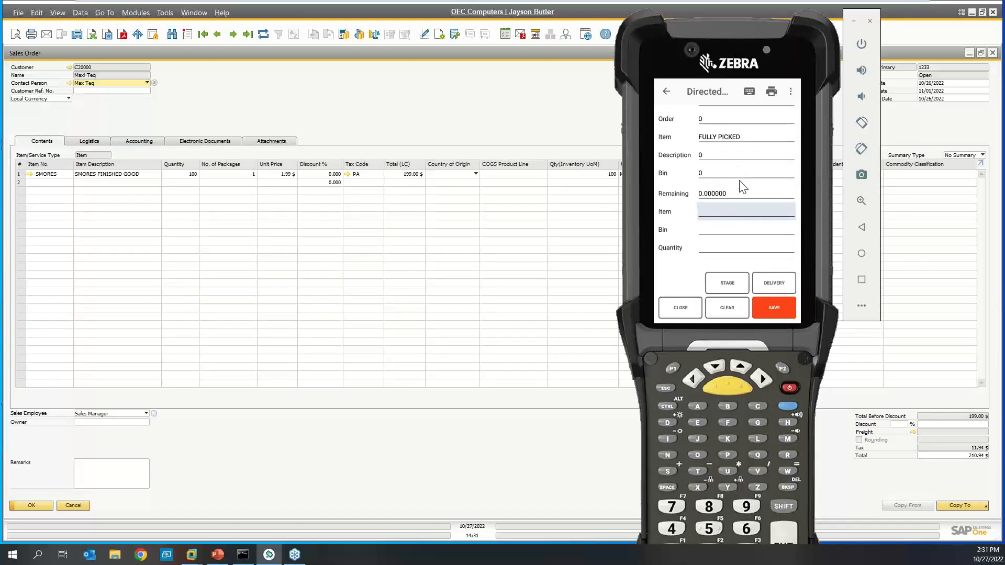
pyautogui.scroll(1, 743, 199)
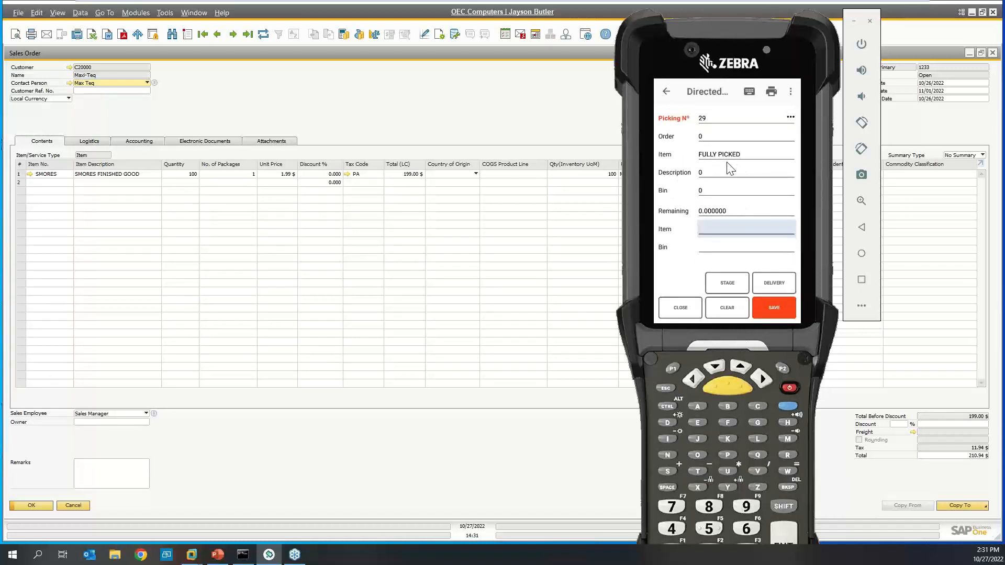
# - Open Pack Cartons in Agility 360 and enter Maxi-Teq's sales order number for a new shipment and new carton
pyautogui.click(667, 94)
pyautogui.moveTo(722, 246); pyautogui.dragTo(722, 164)
pyautogui.moveTo(724, 253); pyautogui.dragTo(721, 192)
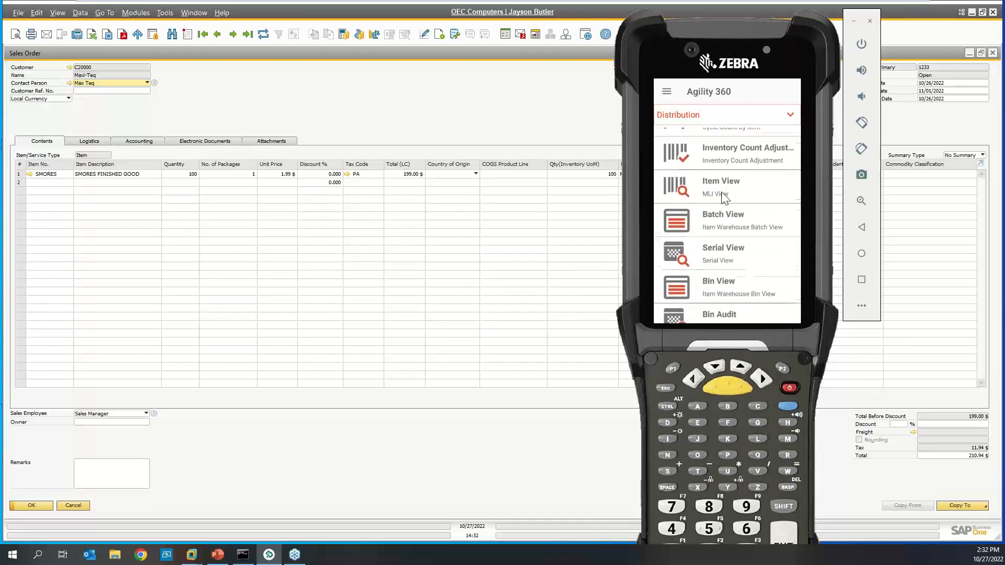
pyautogui.moveTo(737, 272); pyautogui.dragTo(735, 178)
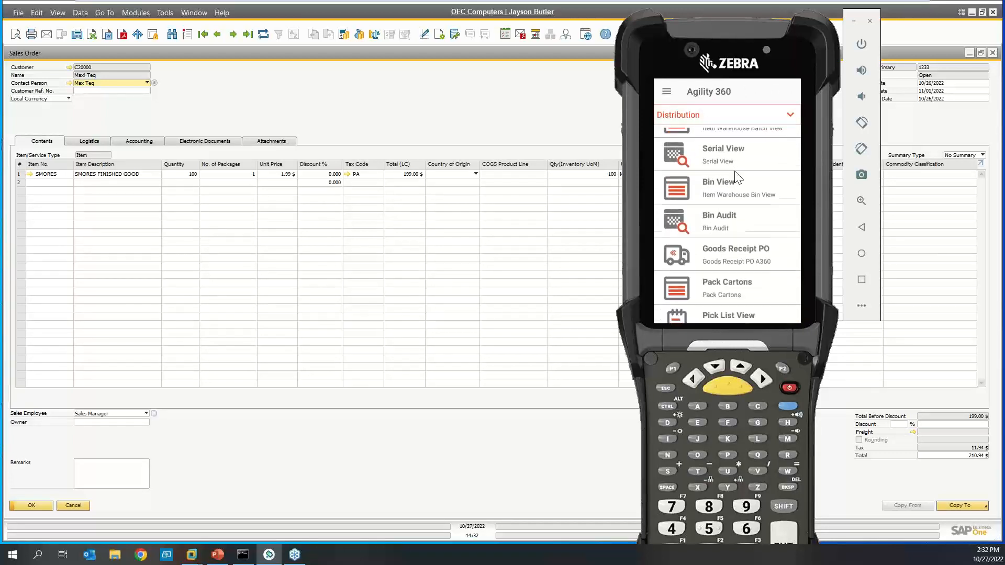
pyautogui.click(740, 259)
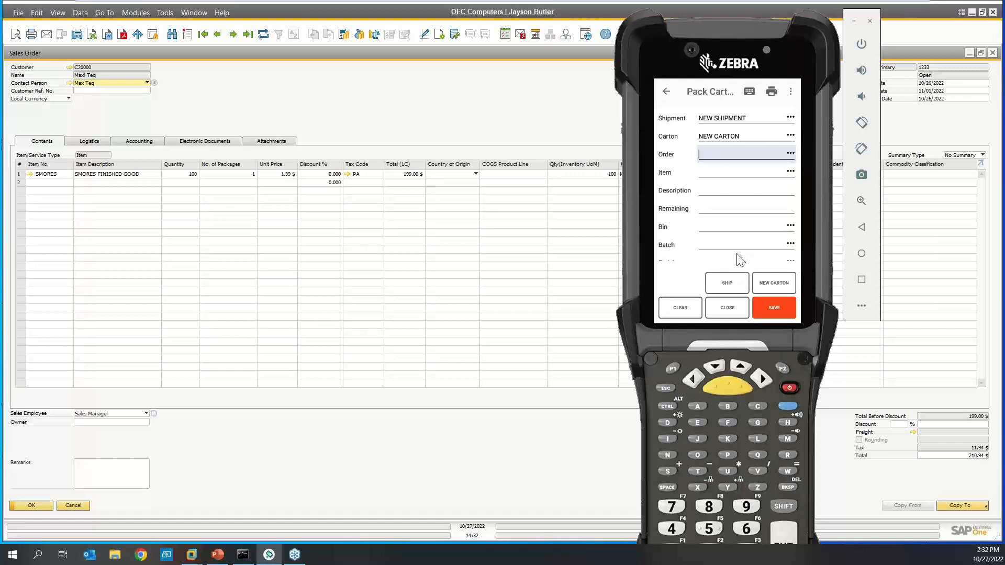
pyautogui.write('1233')
pyautogui.press('Return')
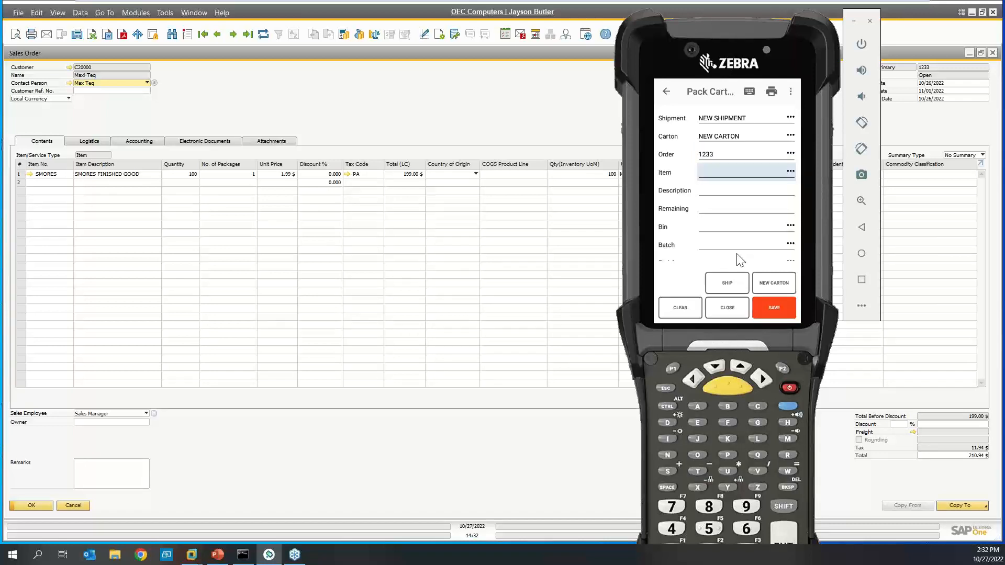
# - Pack 100 SMORES of batch 4102022 from bin 05-STAGE into the new carton, and close the carton label preview
pyautogui.write('SMORES')
pyautogui.press('Return')
pyautogui.write('05-STAGE')
pyautogui.press('Return')
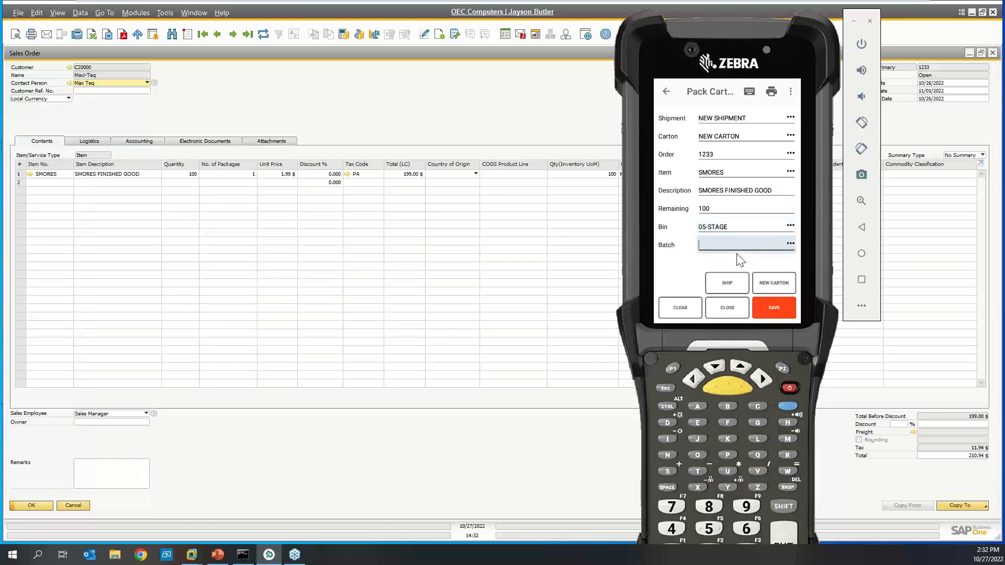
pyautogui.write('4102022')
pyautogui.press('Return')
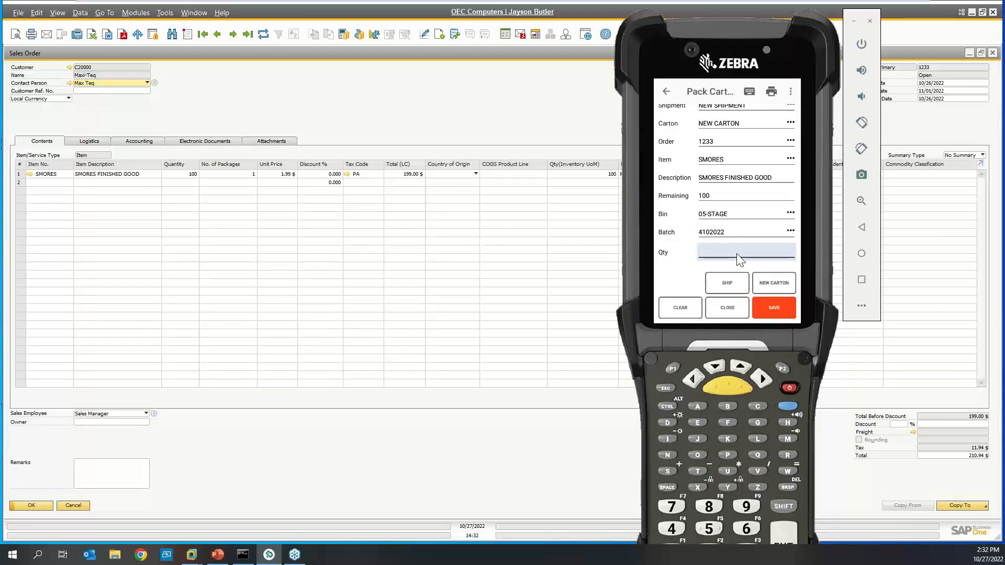
pyautogui.write('100')
pyautogui.press('Return')
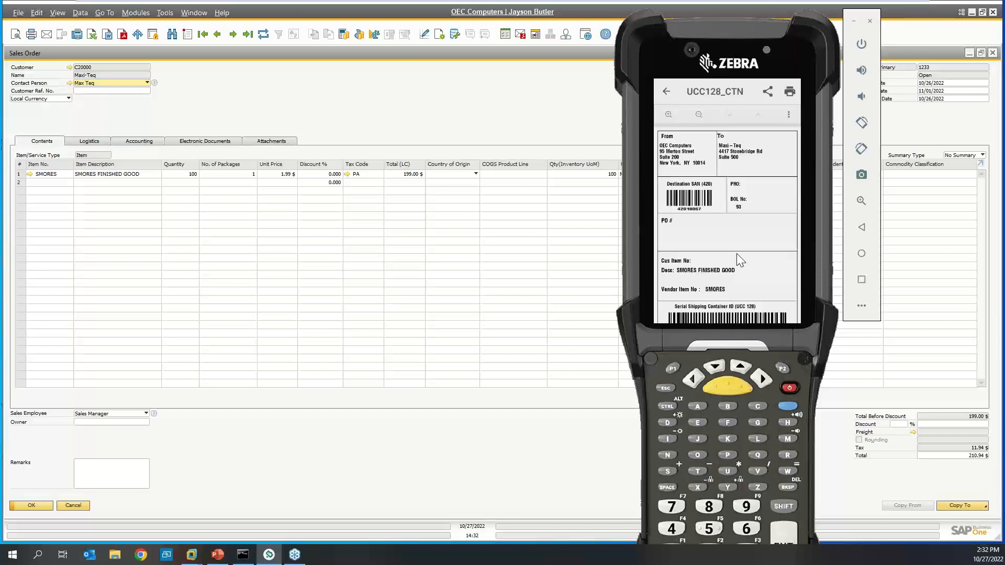
pyautogui.click(670, 95)
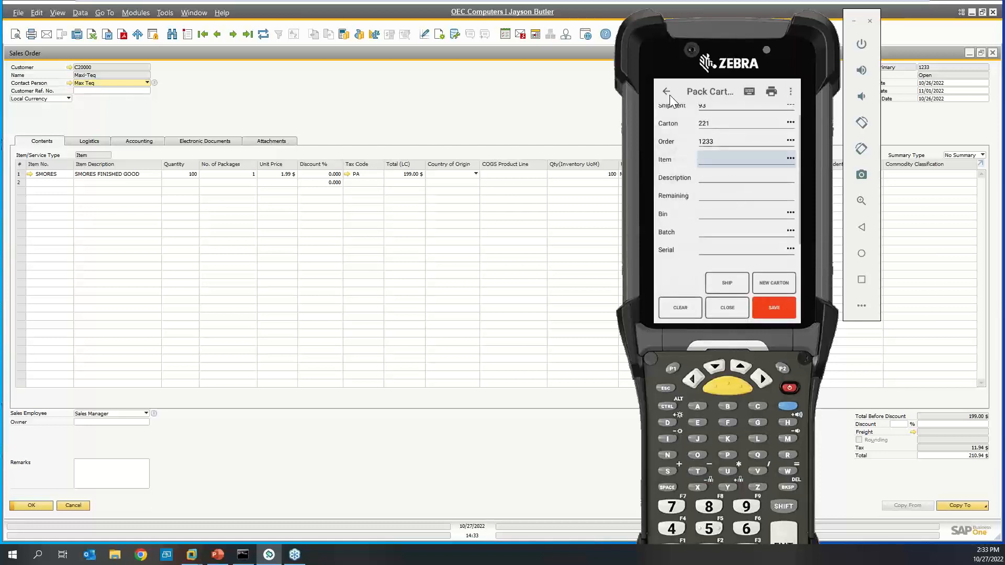
# - Leave Pack Cartons, put away the handheld and SAP windows, and switch to Fulfillment Manager in Wisys Agility Explorer
pyautogui.moveTo(721, 136); pyautogui.dragTo(724, 160)
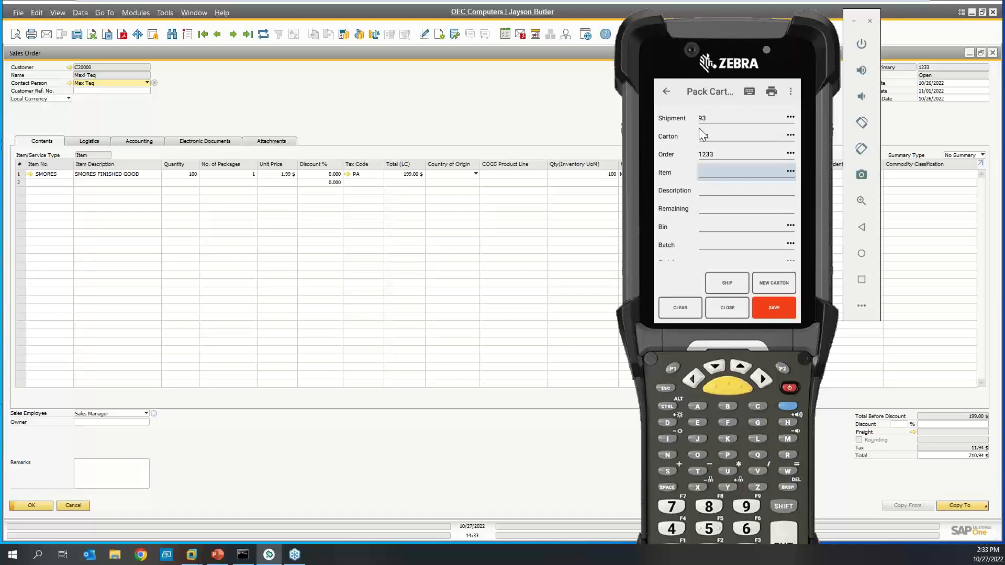
pyautogui.click(666, 92)
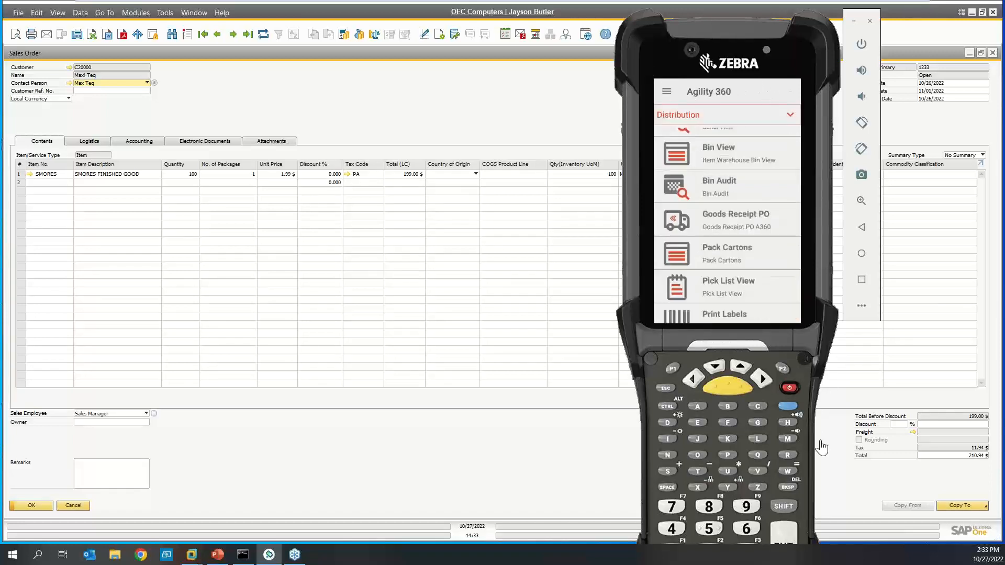
pyautogui.click(854, 21)
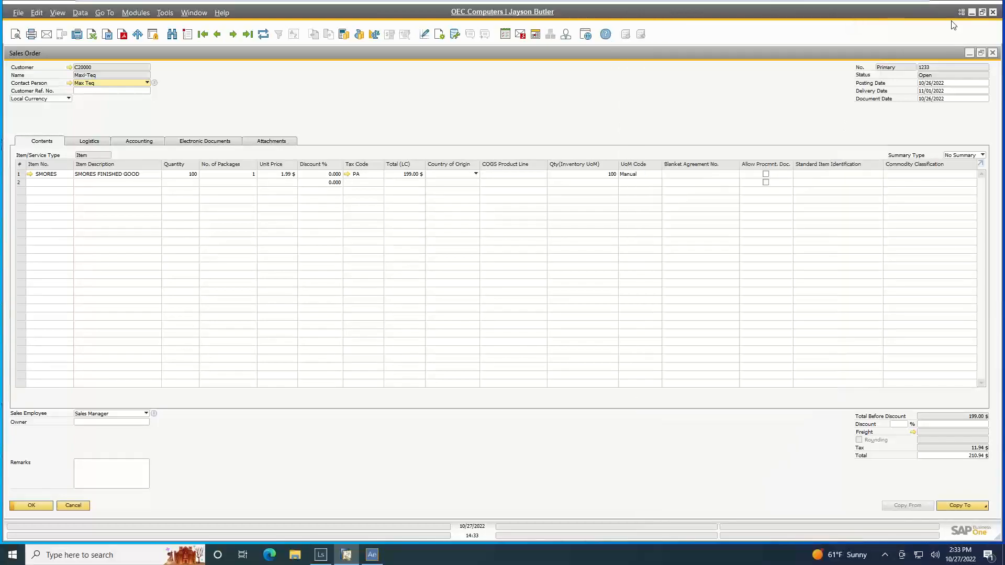
pyautogui.click(972, 12)
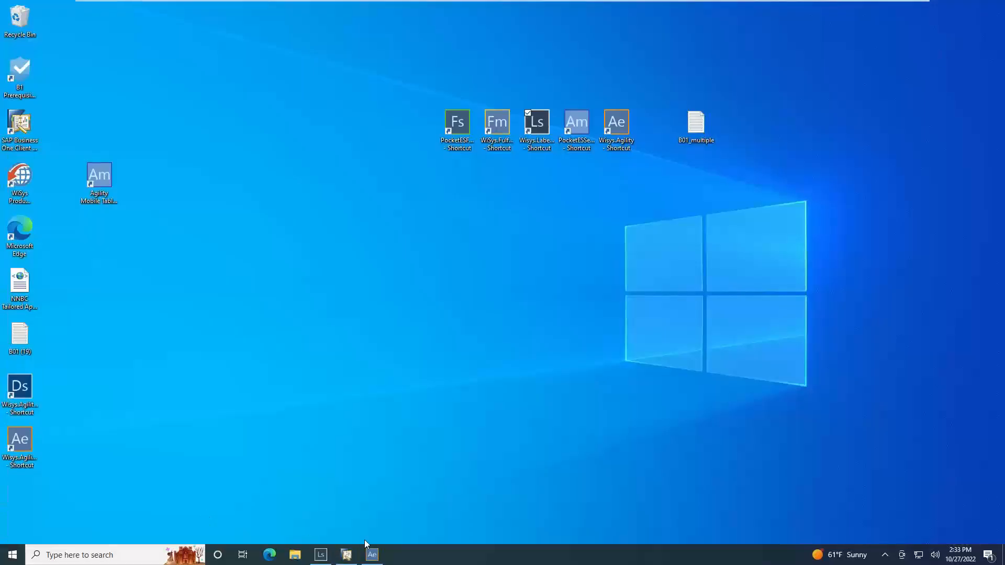
pyautogui.click(376, 558)
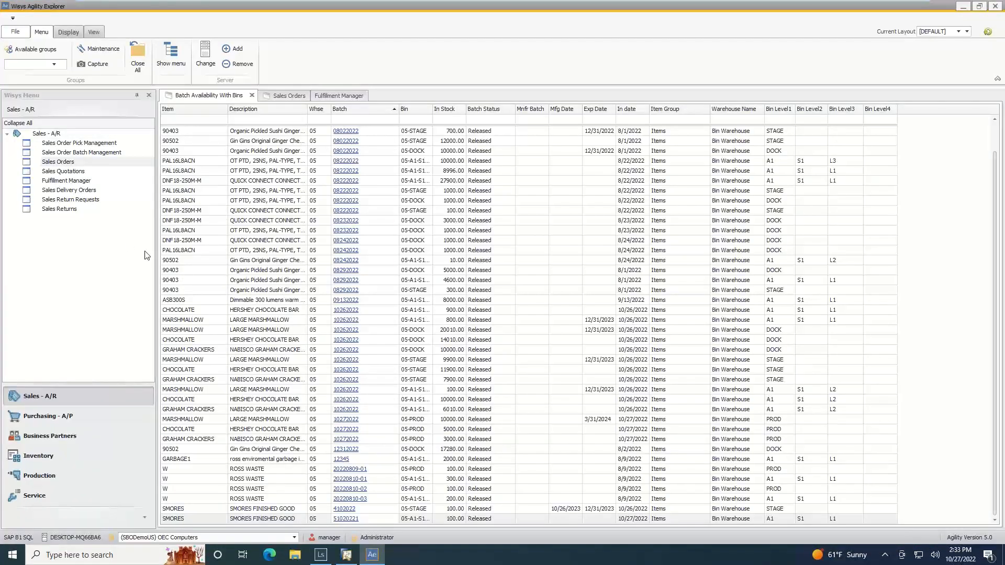
pyautogui.click(338, 96)
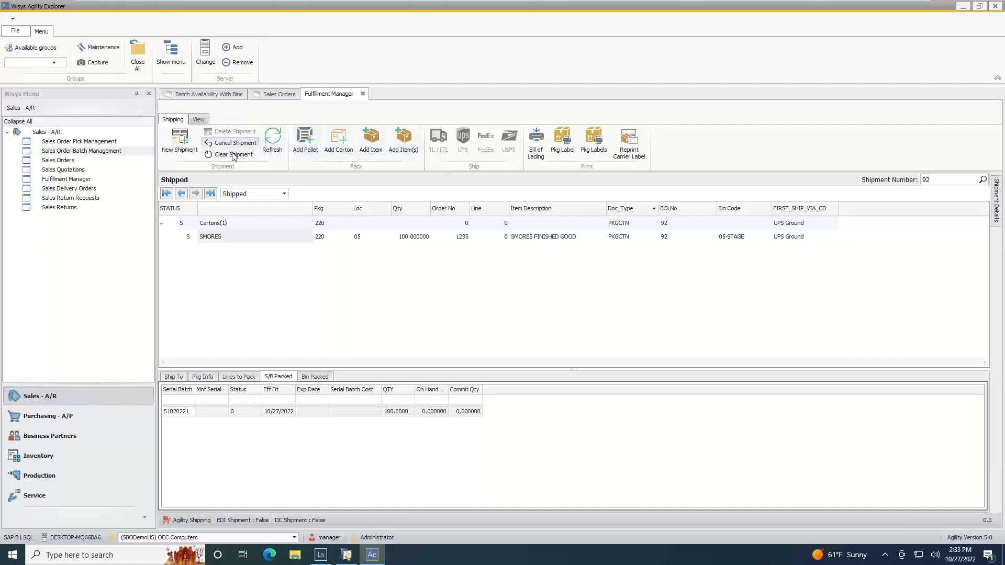
# - Clear the displayed shipment, load shipment 93, and check its SMORES line's ship-to, lines to pack and packed batch details
pyautogui.click(233, 154)
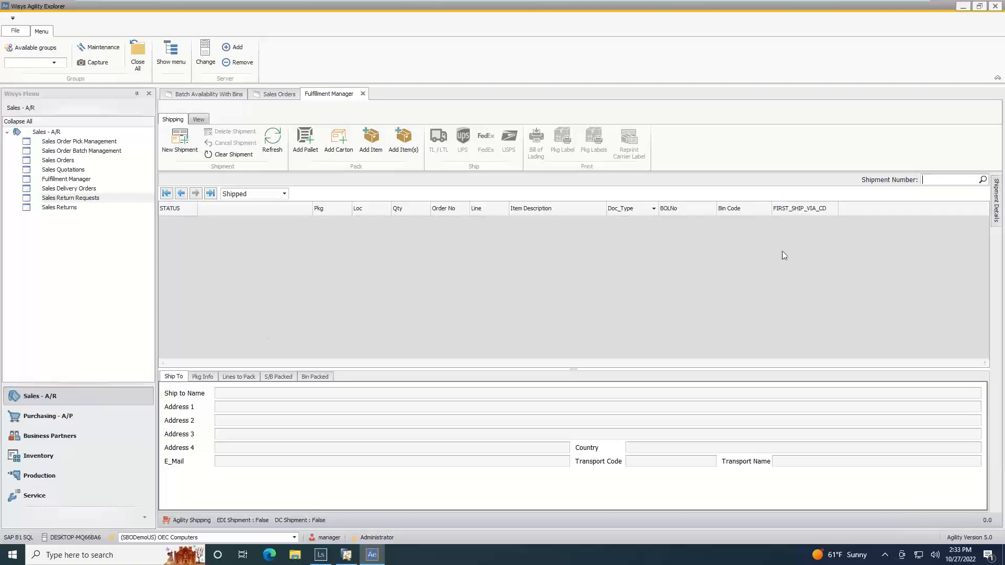
pyautogui.write('93')
pyautogui.press('Return')
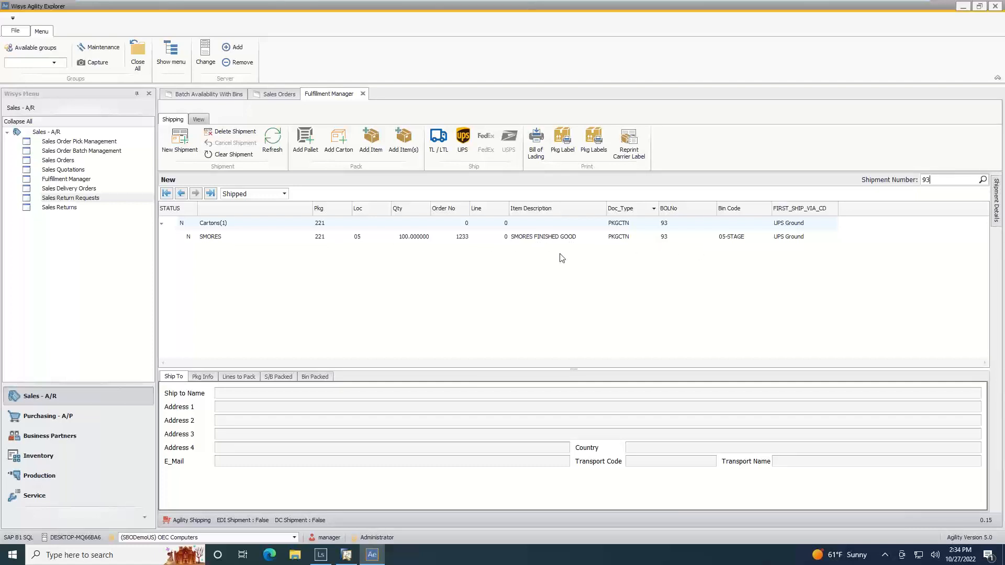
pyautogui.click(316, 240)
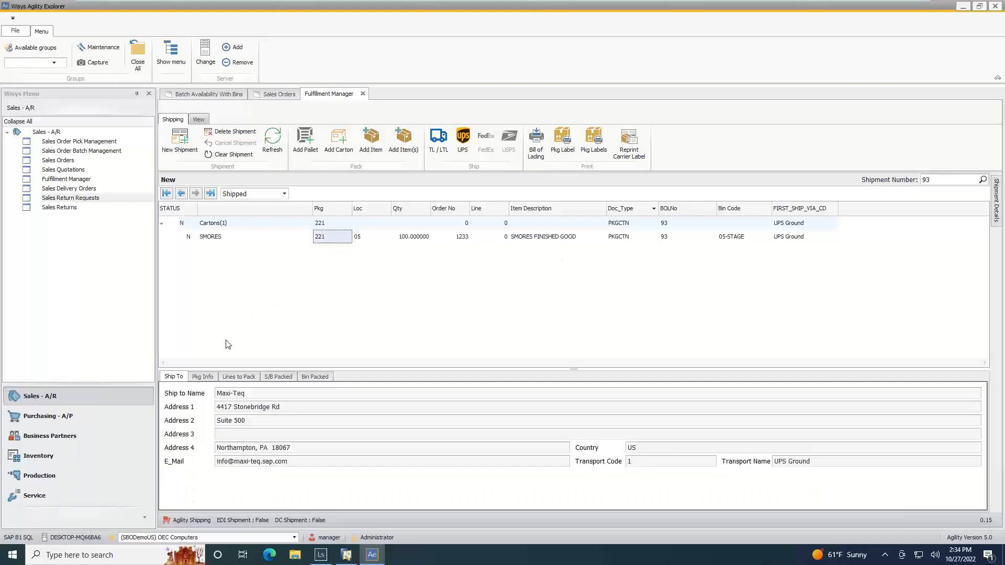
pyautogui.click(236, 377)
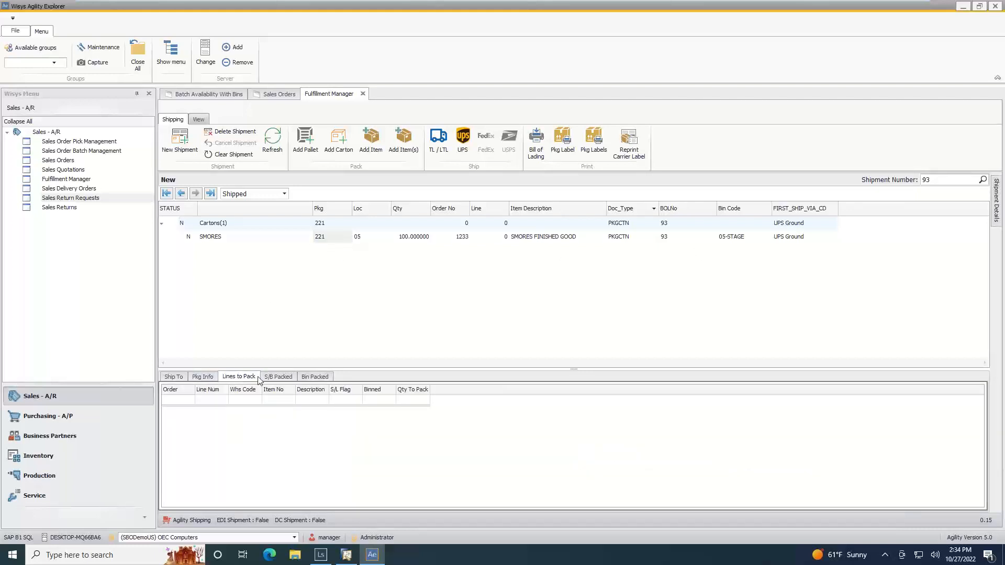
pyautogui.click(275, 376)
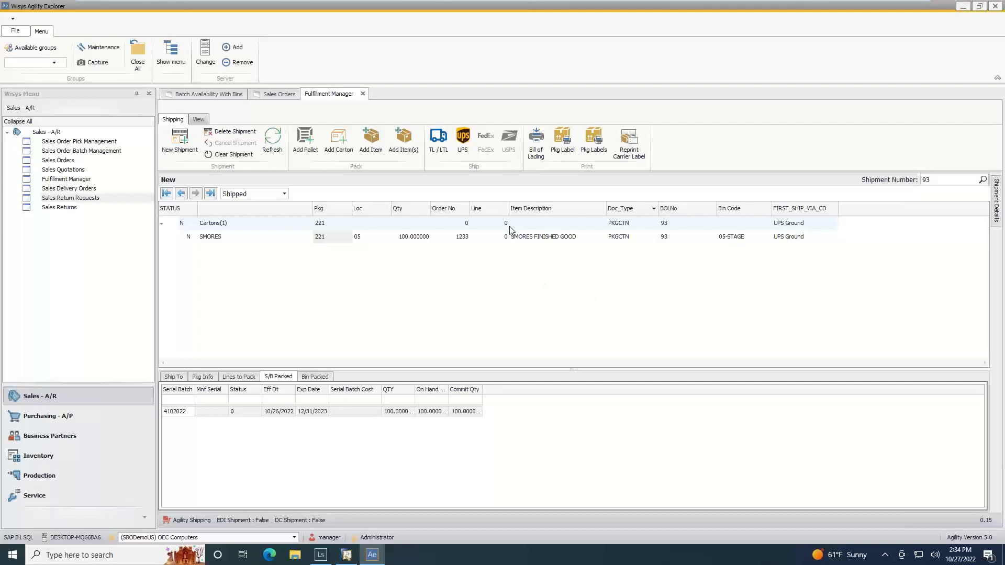
# - Ship shipment 93 with UPS, keeping the 3 Day Select service
pyautogui.click(463, 148)
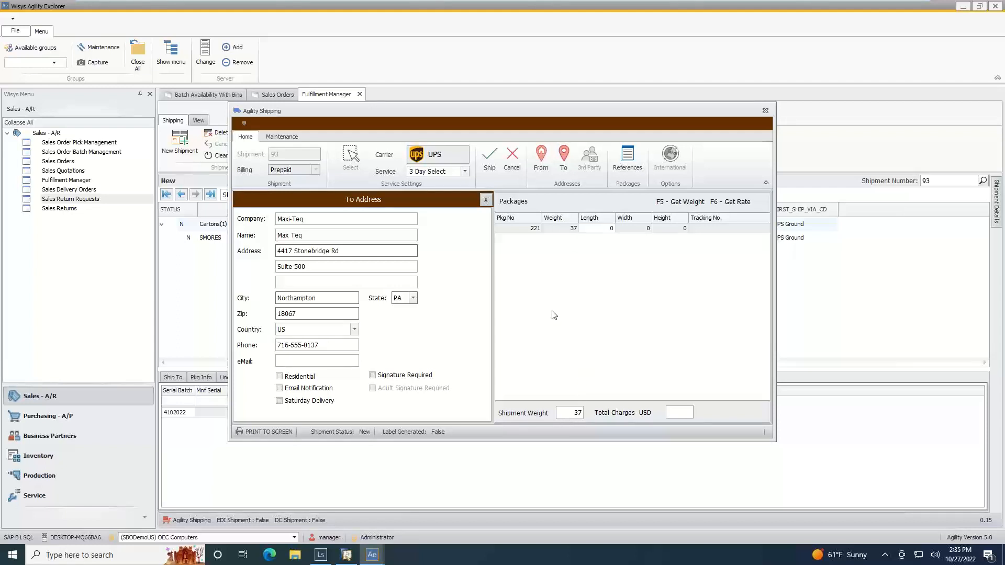
pyautogui.click(464, 173)
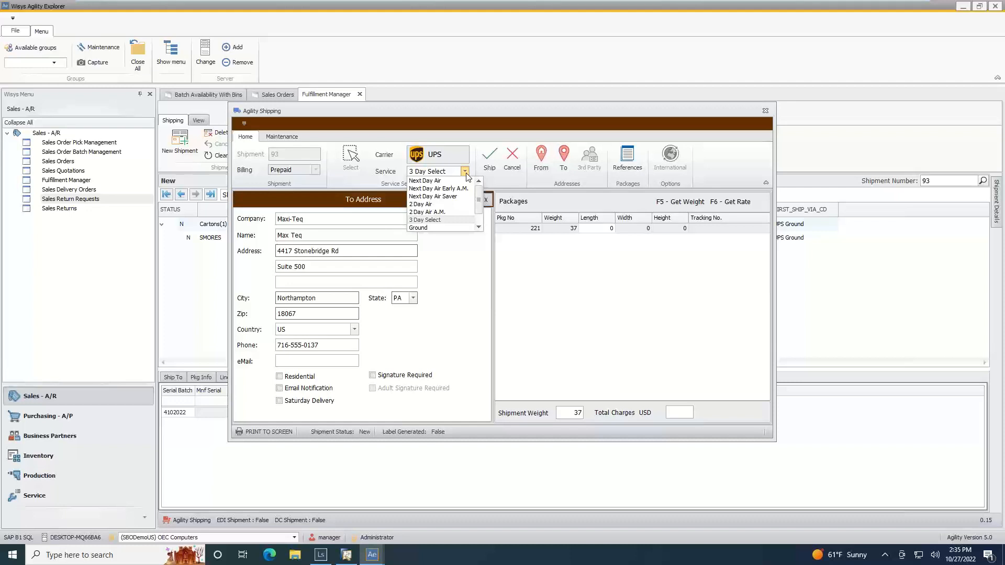
pyautogui.click(530, 202)
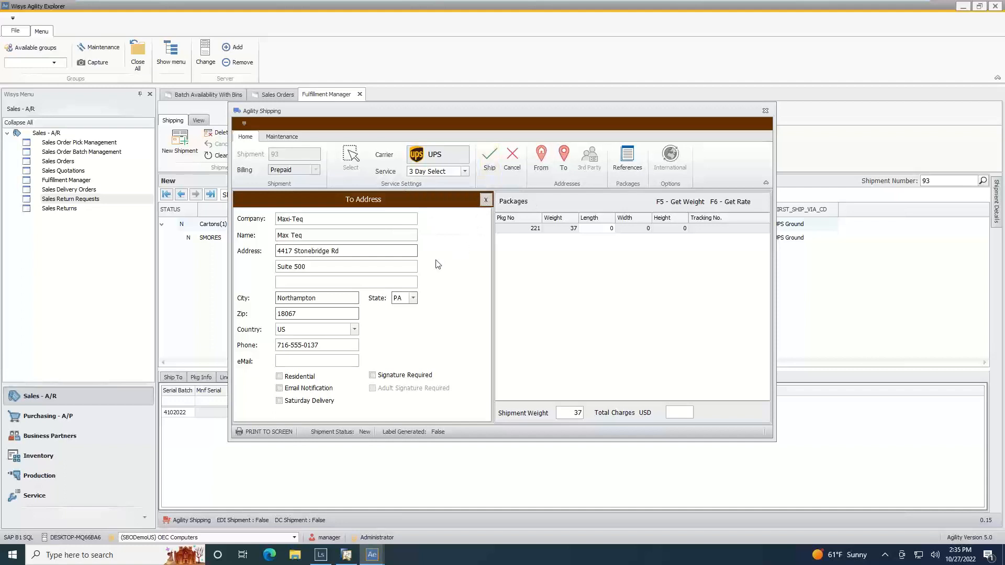
pyautogui.click(483, 155)
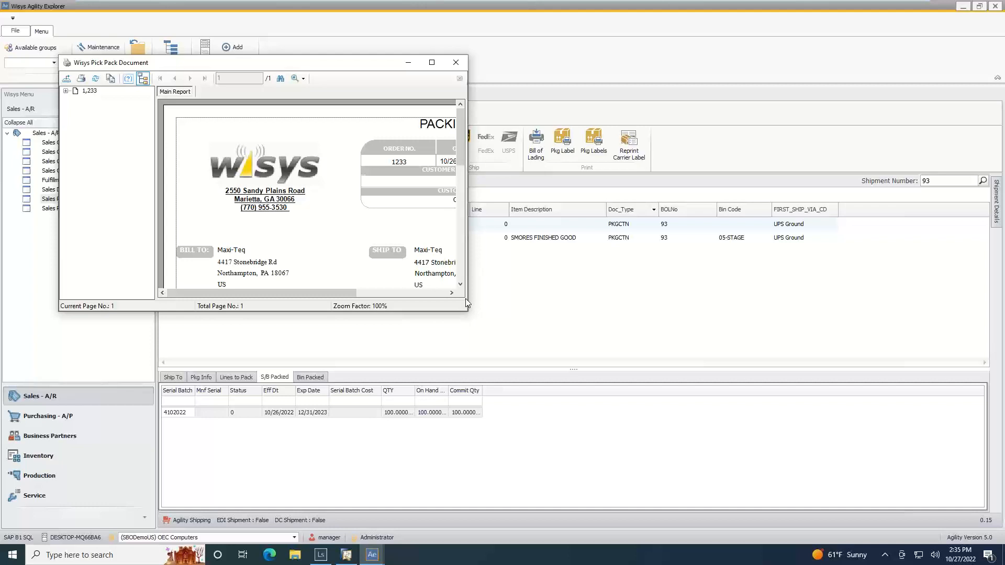
# - Enlarge the packing list to review it, and close both it and the UPS shipping label preview
pyautogui.moveTo(465, 310); pyautogui.dragTo(675, 517)
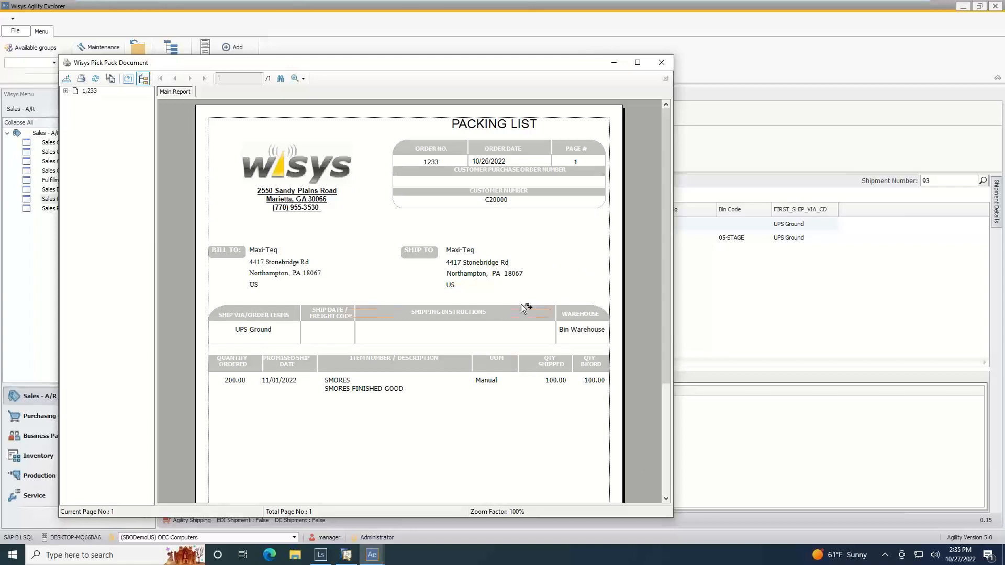
pyautogui.click(662, 62)
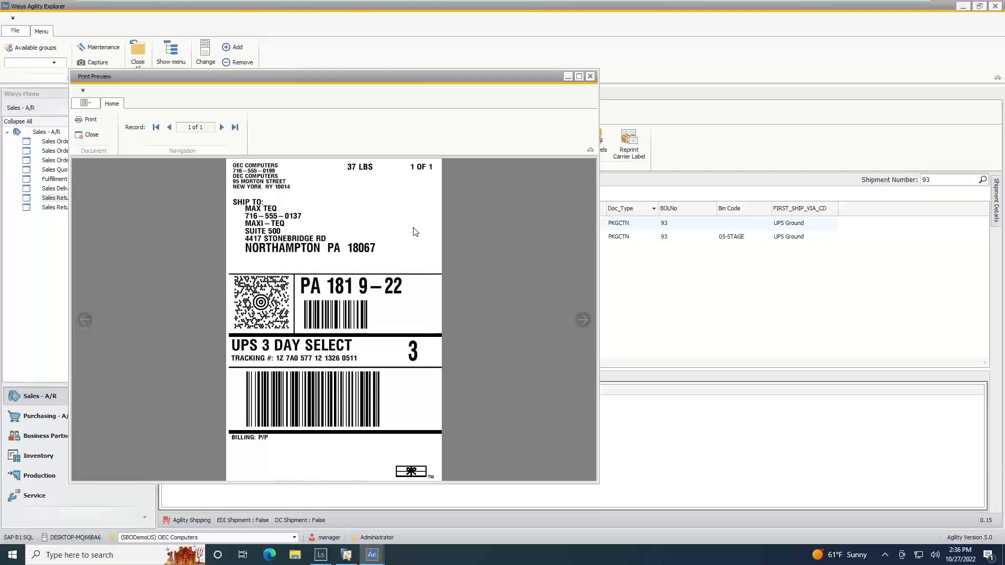
pyautogui.click(592, 77)
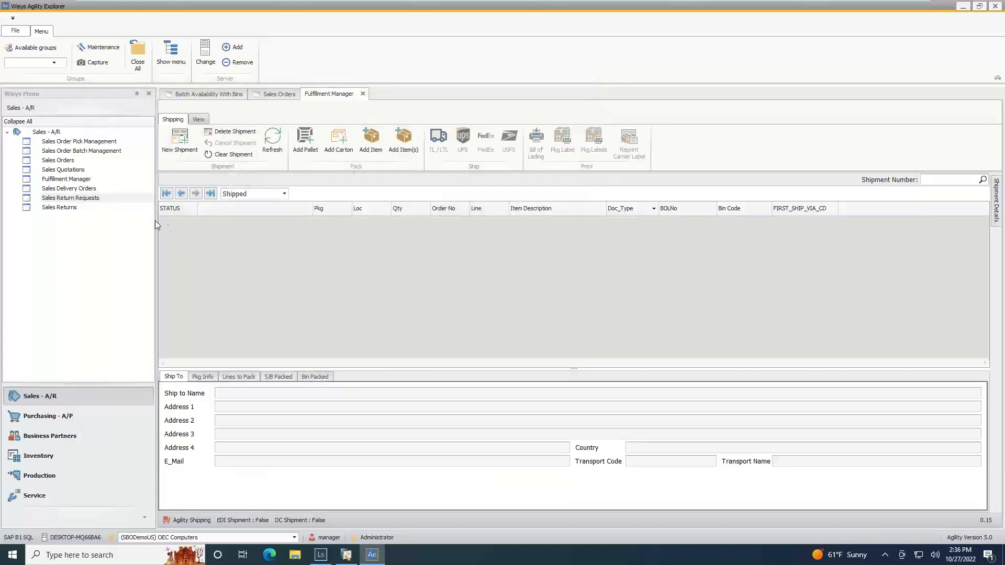
# - Switch to SAP Business One and refresh Maxi-Teq's sales order for 100 SMORES
pyautogui.click(965, 8)
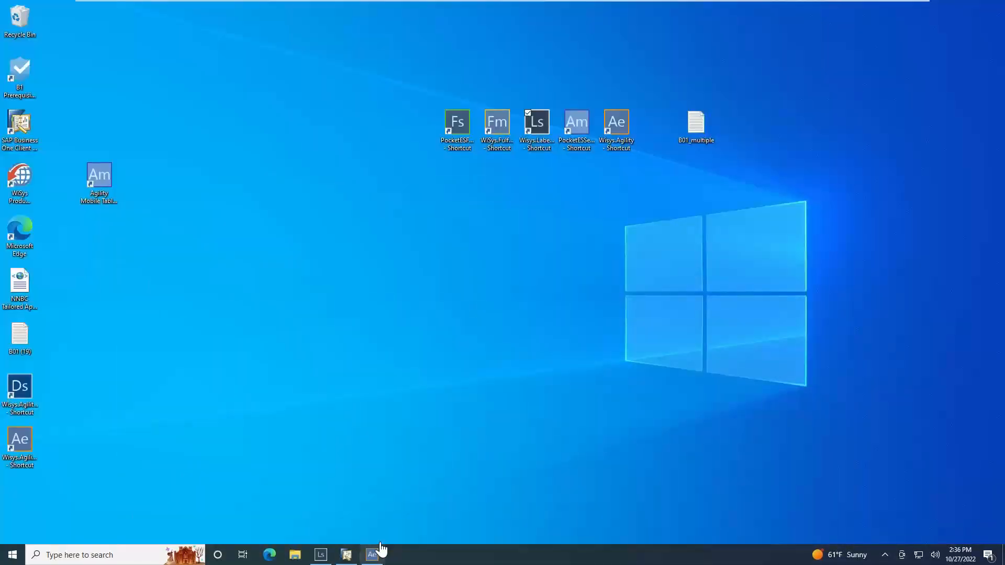
pyautogui.click(380, 482)
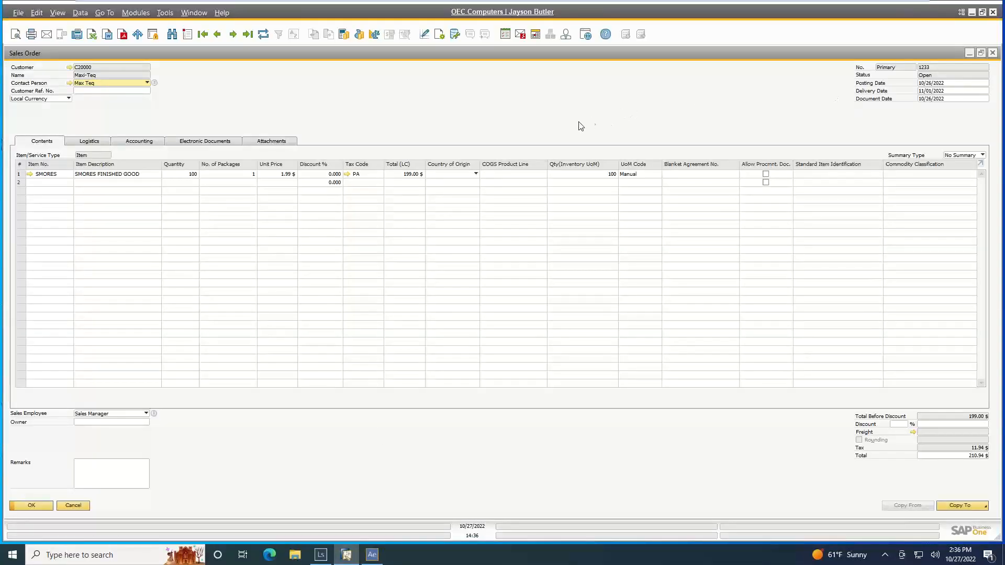
pyautogui.click(263, 34)
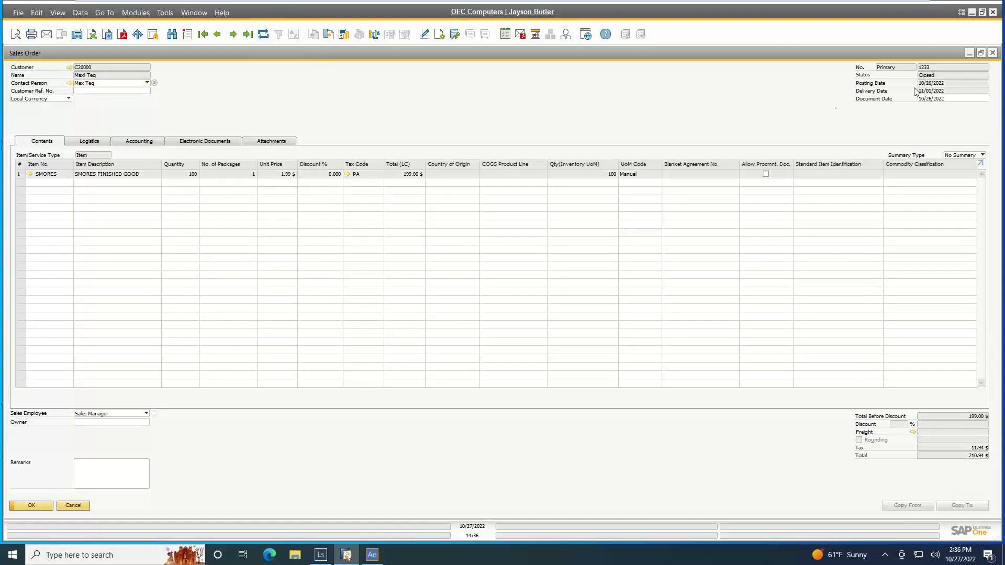
# - Open the linked delivery through the sales order's Relationship Map
pyautogui.rightClick(580, 105)
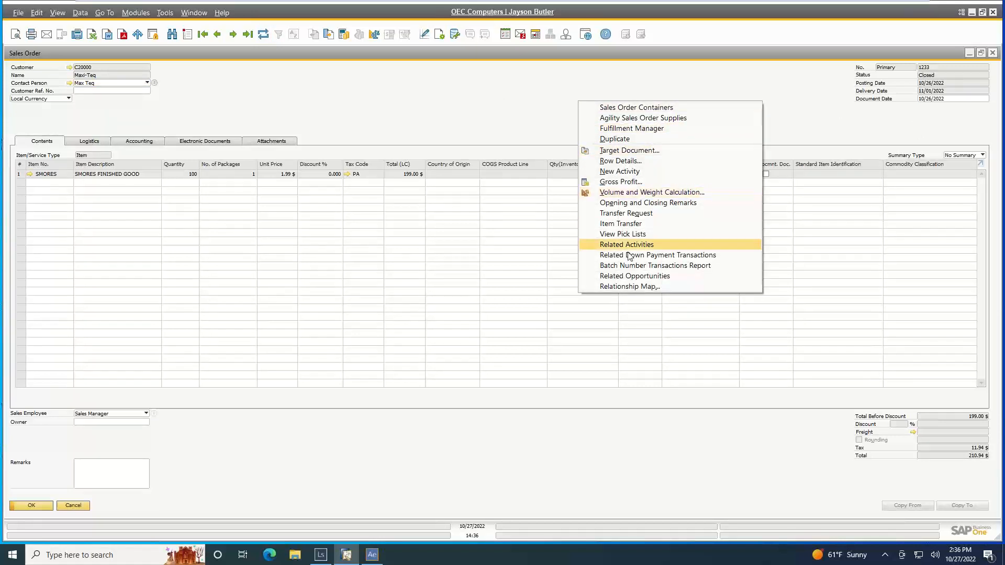
pyautogui.click(647, 288)
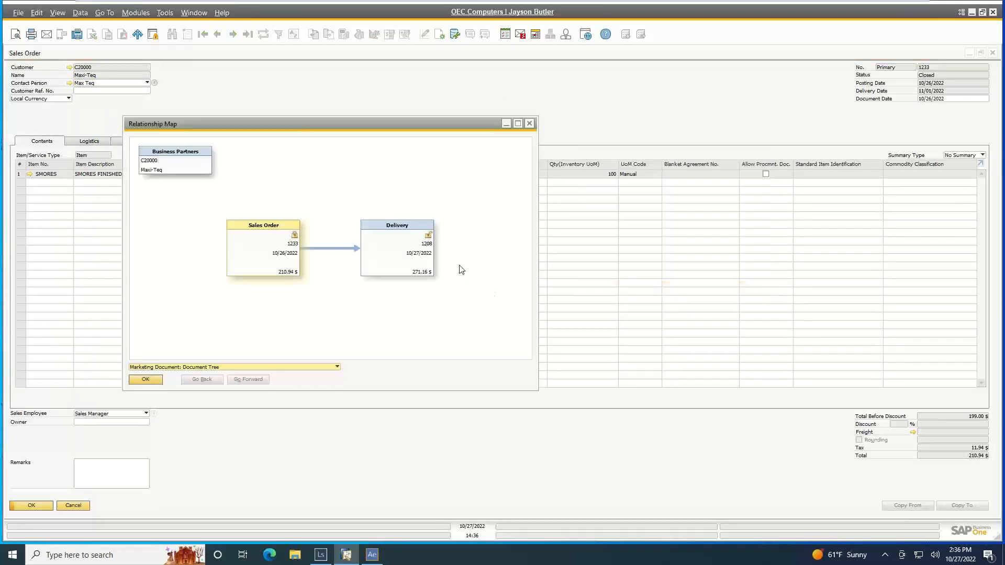
pyautogui.doubleClick(416, 248)
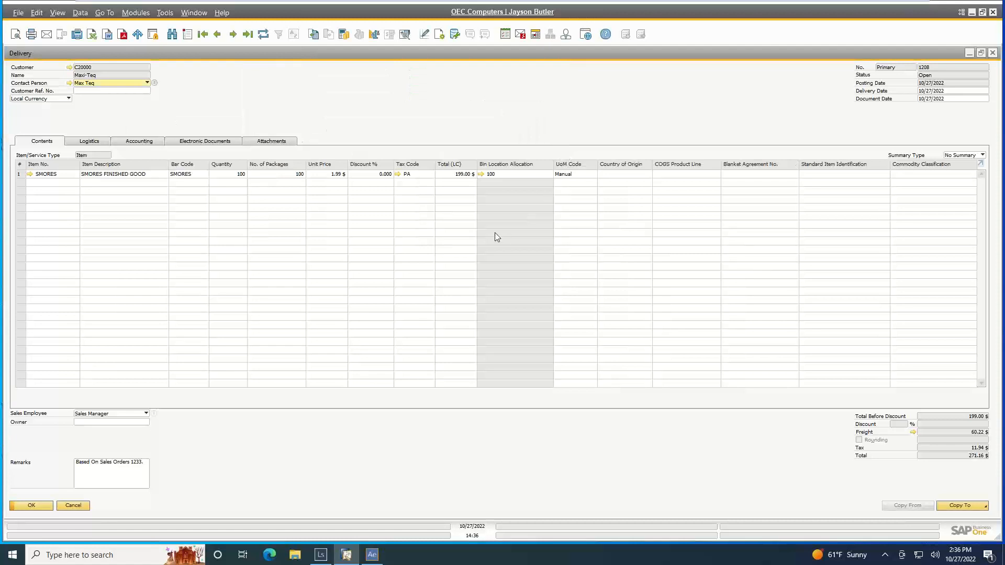
# - Check the delivery's logistics details, and open its Batch Number Transactions Report with all transactions displayed for the selected batches
pyautogui.click(102, 142)
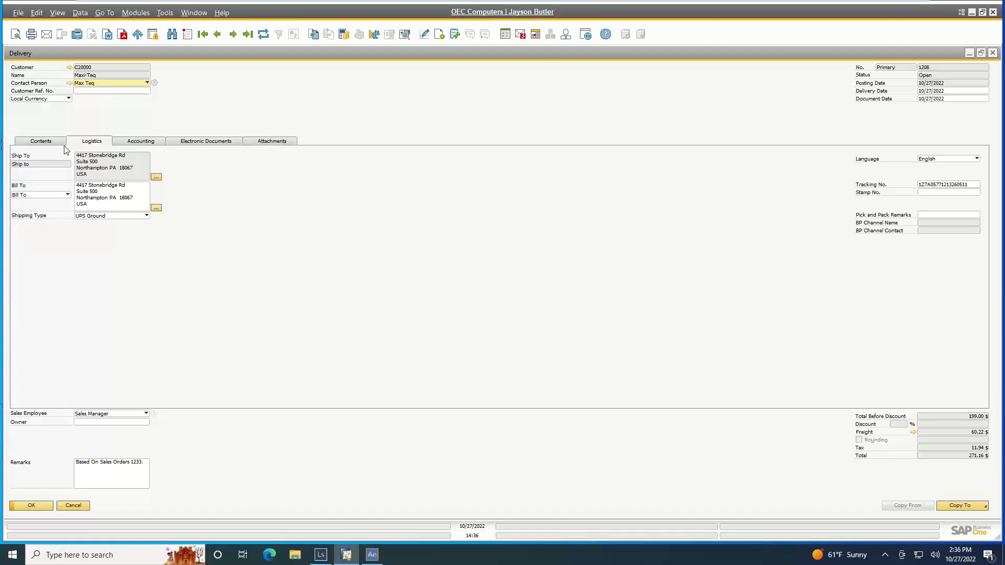
pyautogui.click(42, 141)
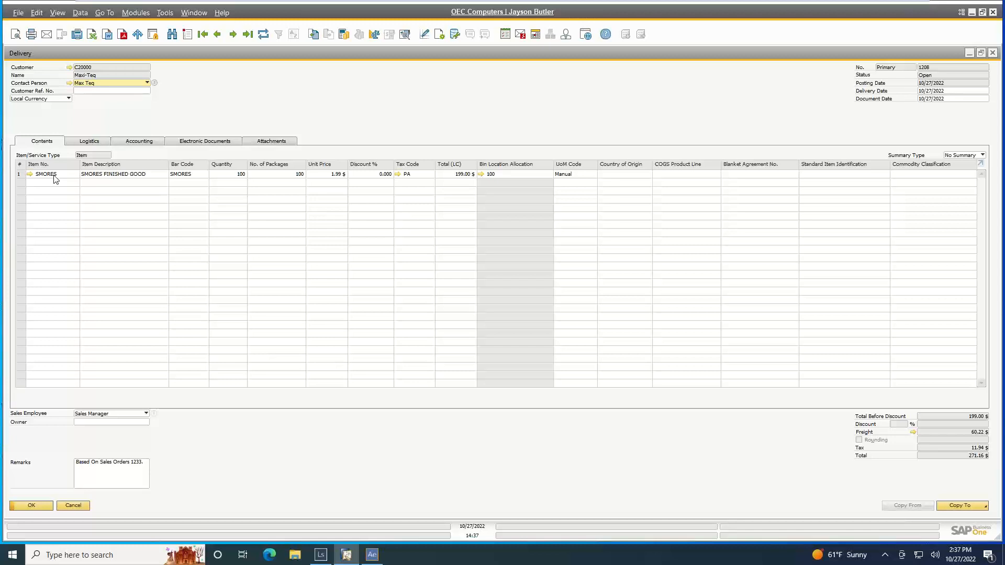
pyautogui.rightClick(422, 117)
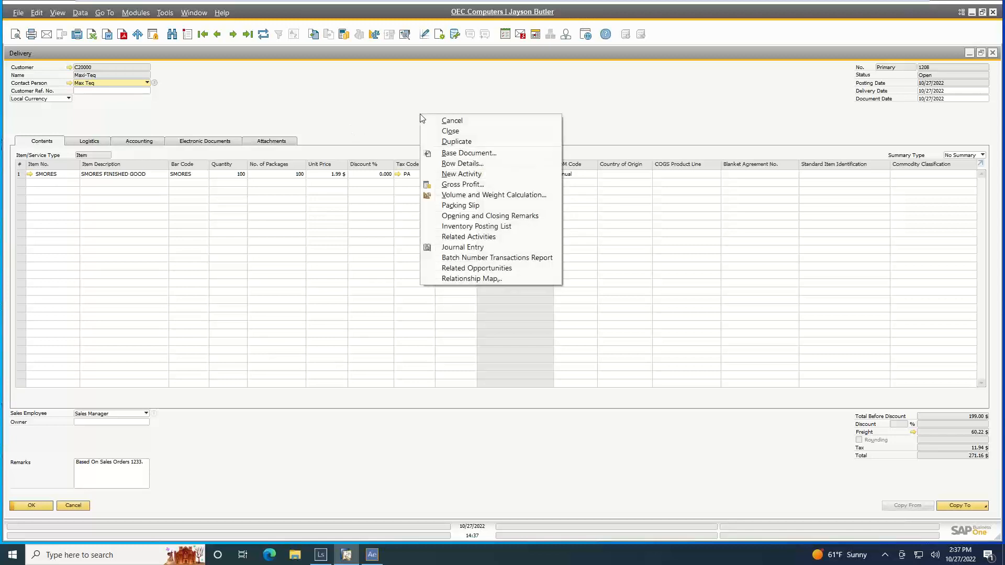
pyautogui.click(478, 260)
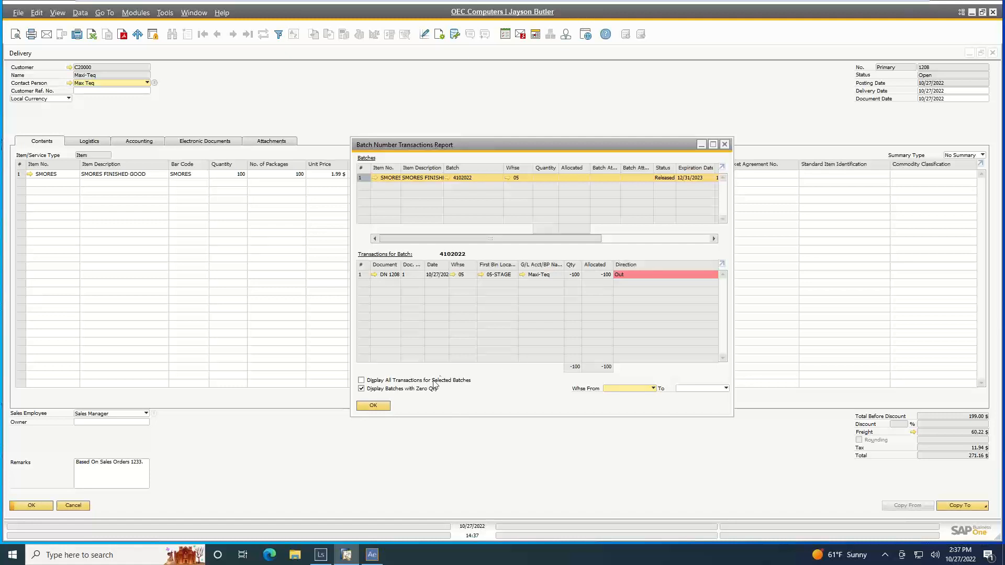
pyautogui.click(395, 381)
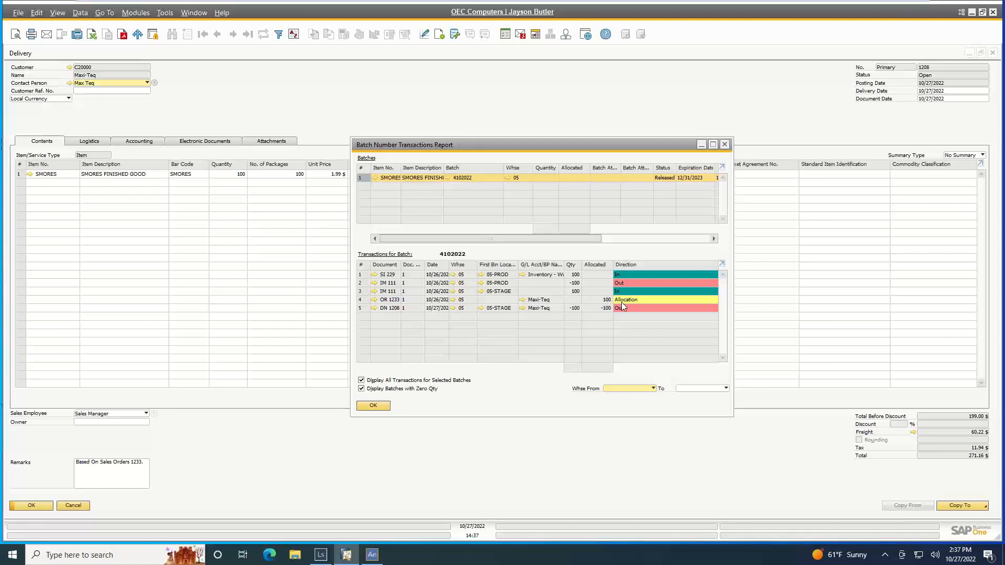
# - Preview the batch report as Specified (Including Transactions), and close both the preview and the Batch Number Transactions Report
pyautogui.click(18, 35)
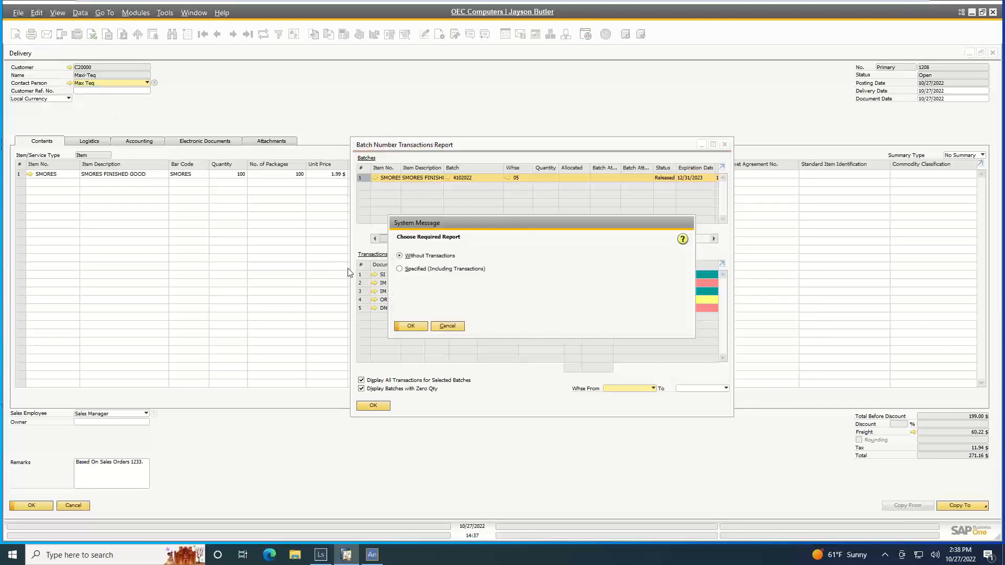
pyautogui.click(441, 269)
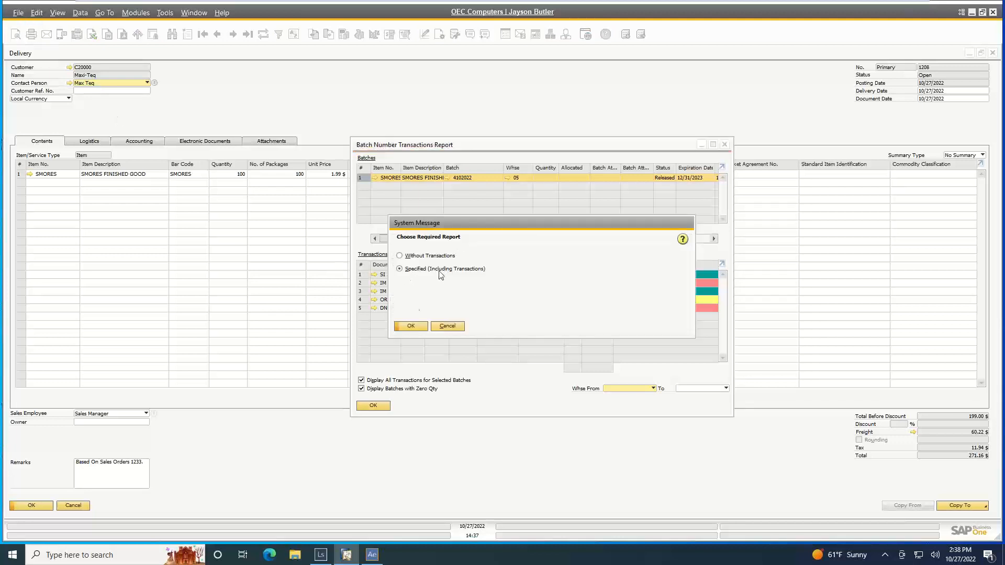
pyautogui.click(411, 326)
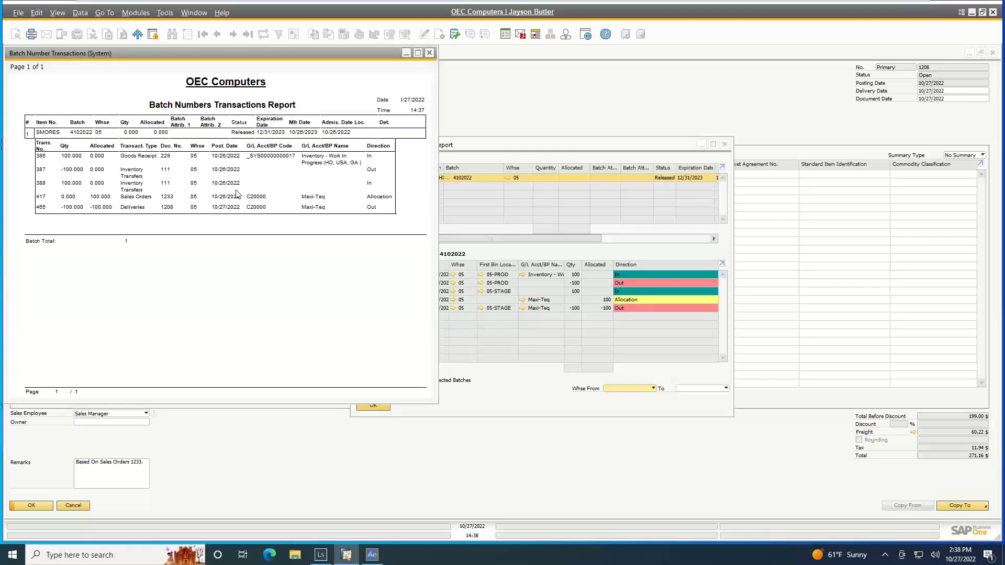
pyautogui.click(428, 53)
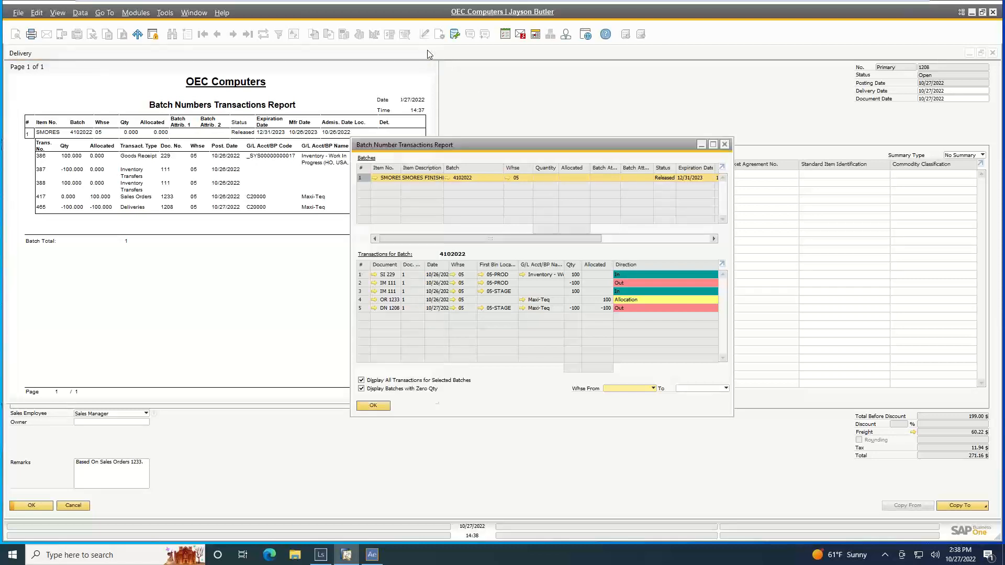
pyautogui.click(725, 144)
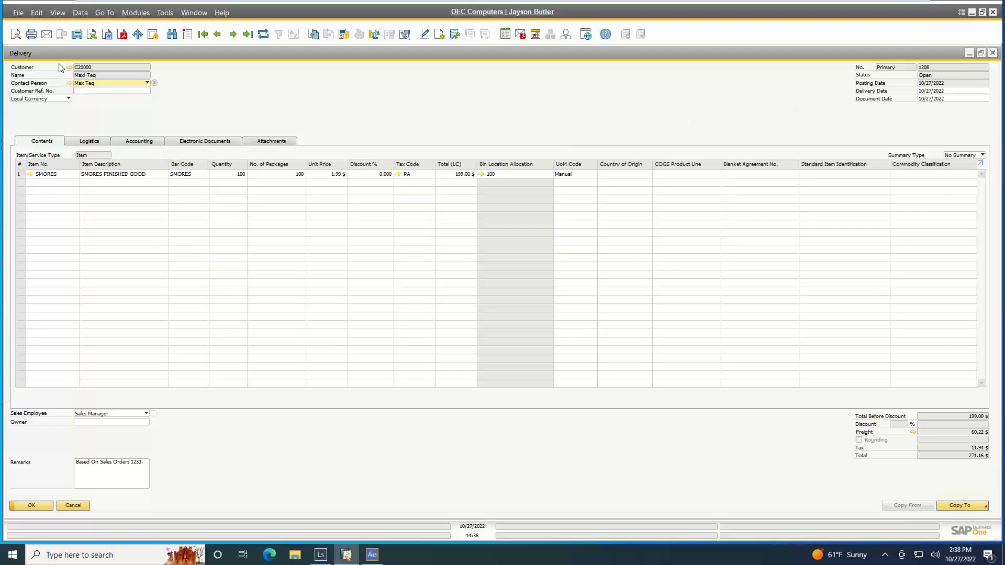
# - Minimize the delivery document, close the Relationship Map and minimize SAP Business One
pyautogui.click(969, 53)
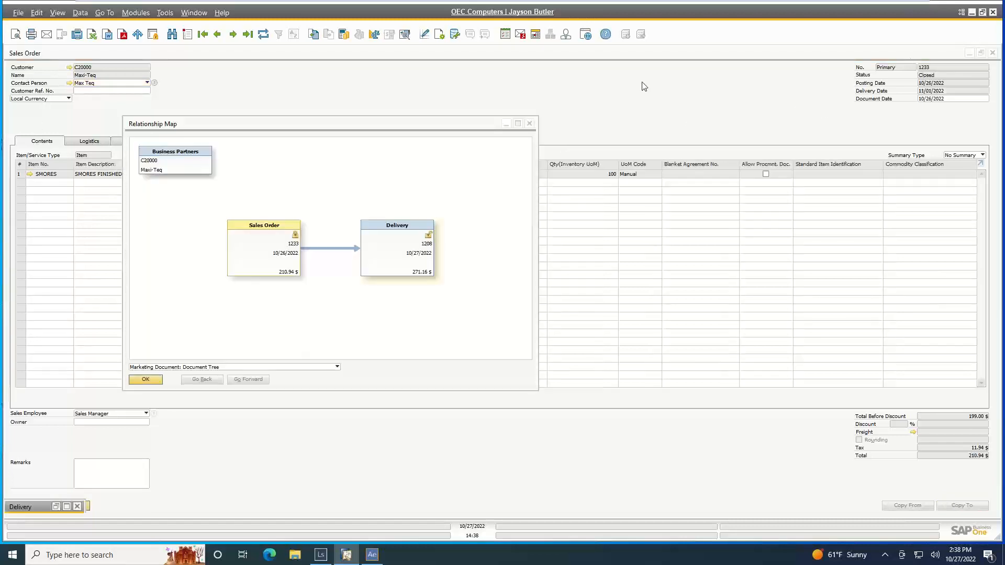
pyautogui.click(529, 123)
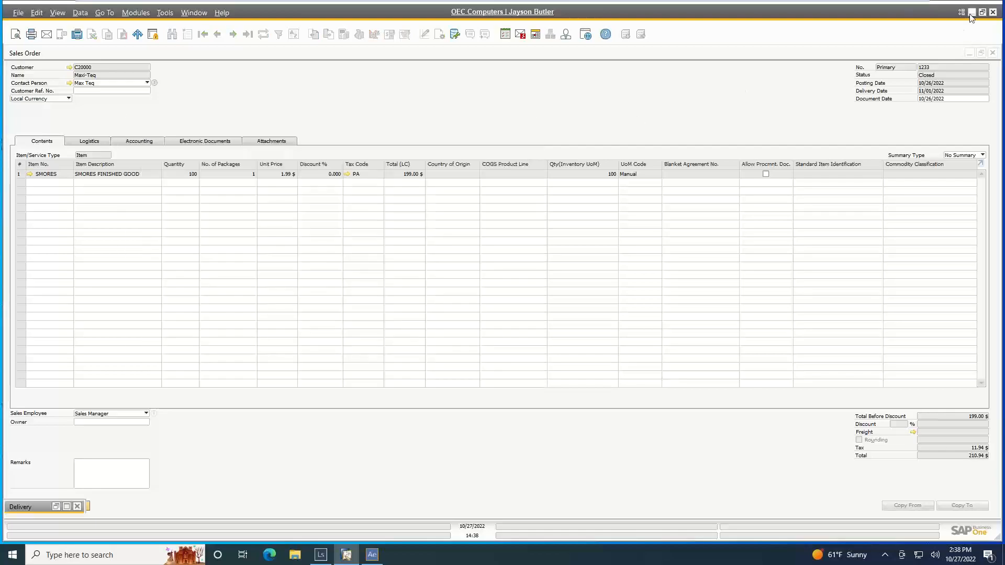
pyautogui.click(970, 14)
# - Return to SAP Business One and open the SMORES item master data from its bill of materials, maximized
pyautogui.click(348, 555)
pyautogui.click(31, 175)
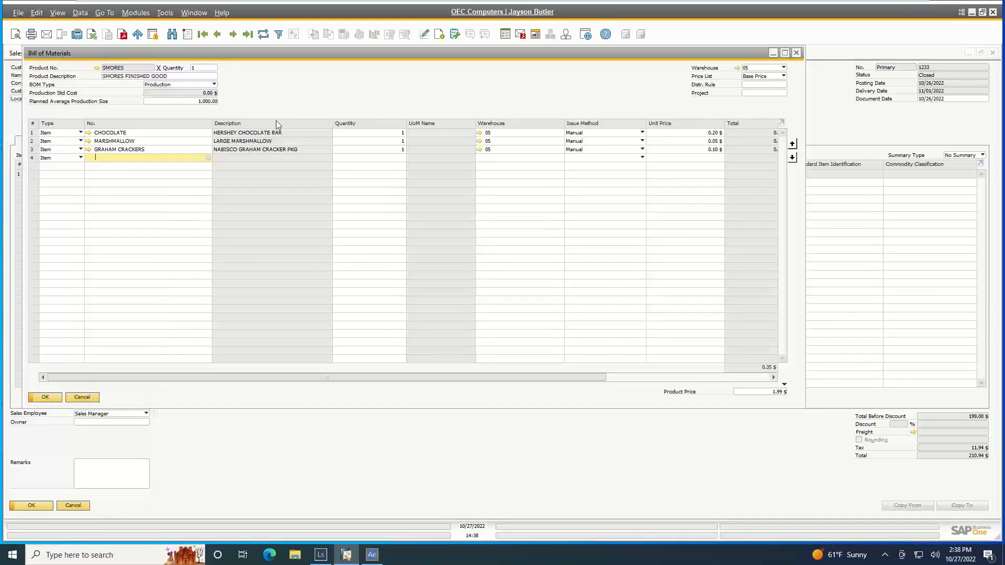
pyautogui.click(97, 68)
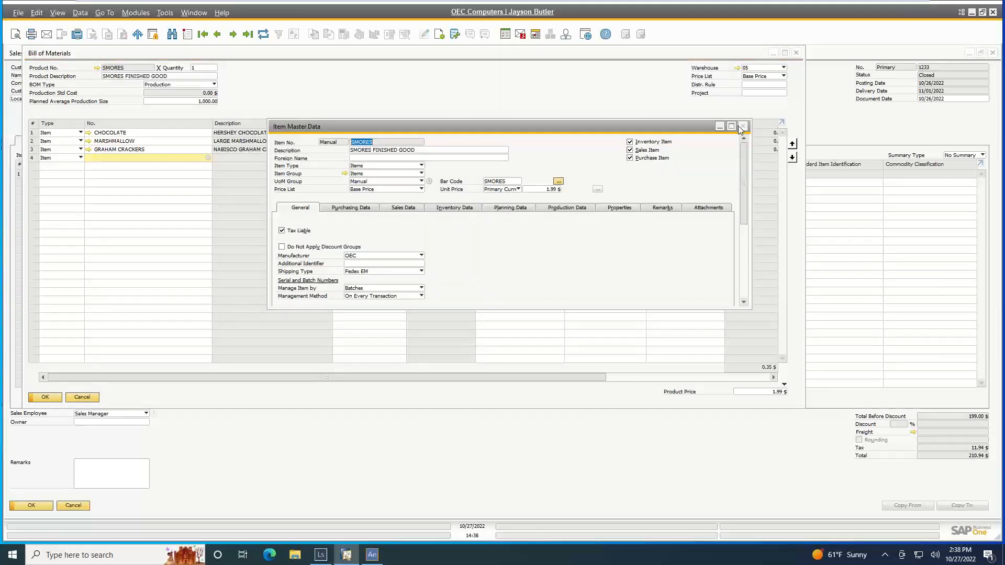
pyautogui.click(731, 126)
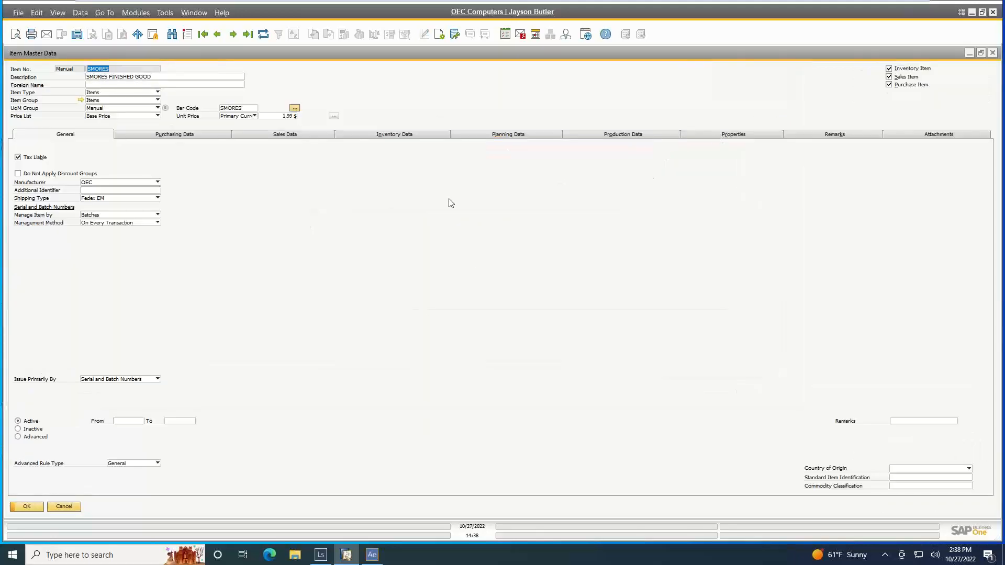
# - Review the transactions of batch 4102022 in the SMORES item's Batch Number Transactions Report, and close the report
pyautogui.rightClick(436, 103)
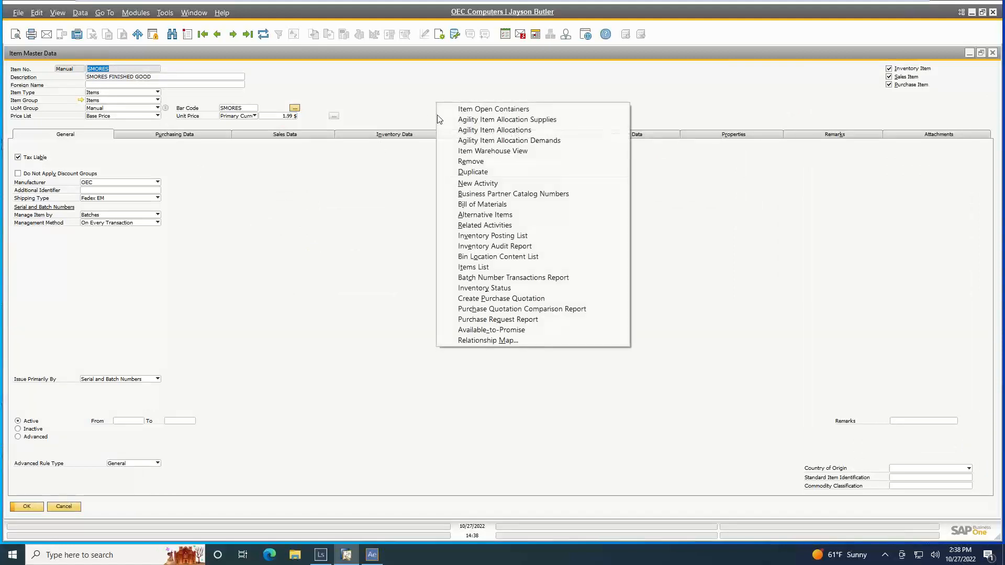
pyautogui.click(508, 278)
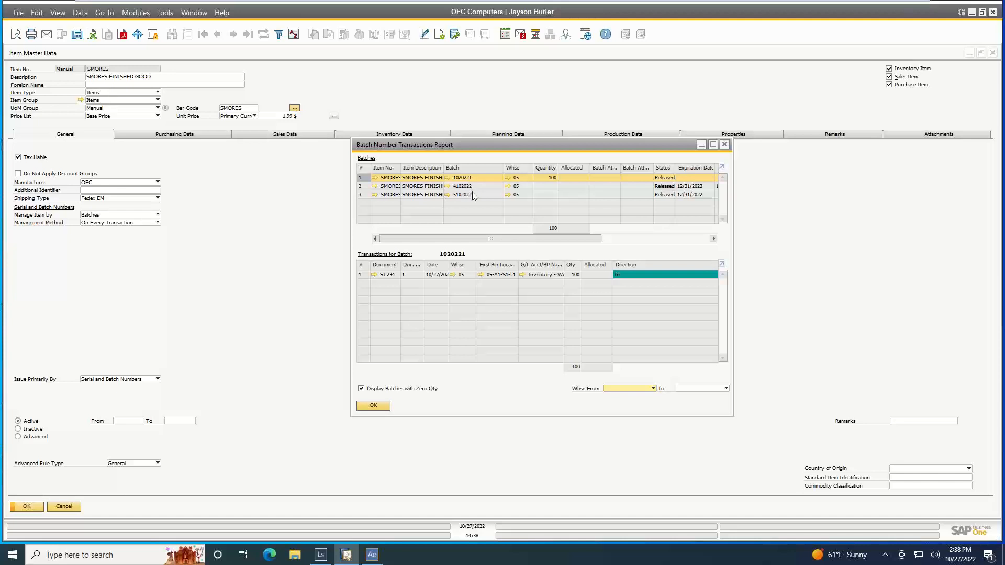
pyautogui.moveTo(594, 238); pyautogui.dragTo(530, 237)
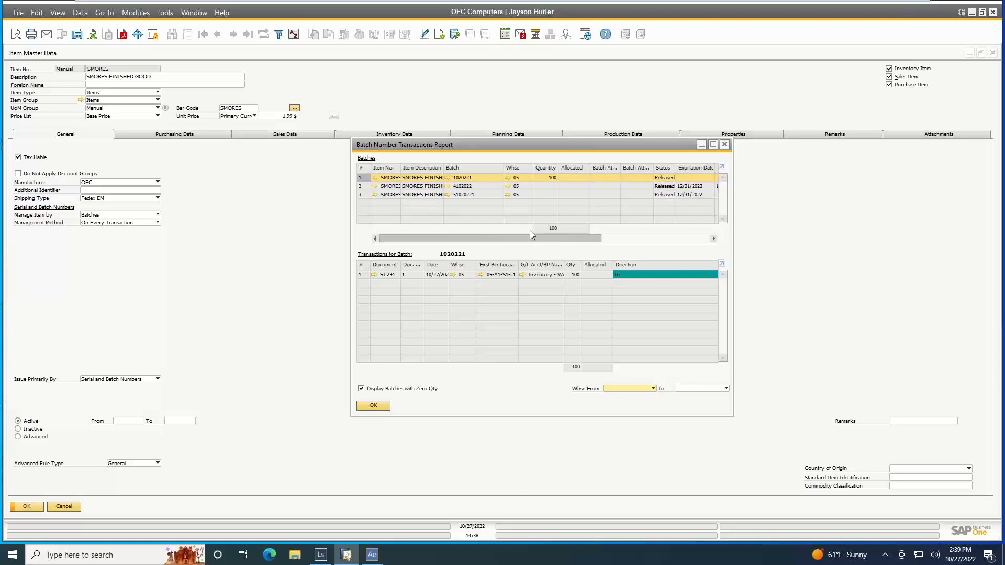
pyautogui.click(432, 187)
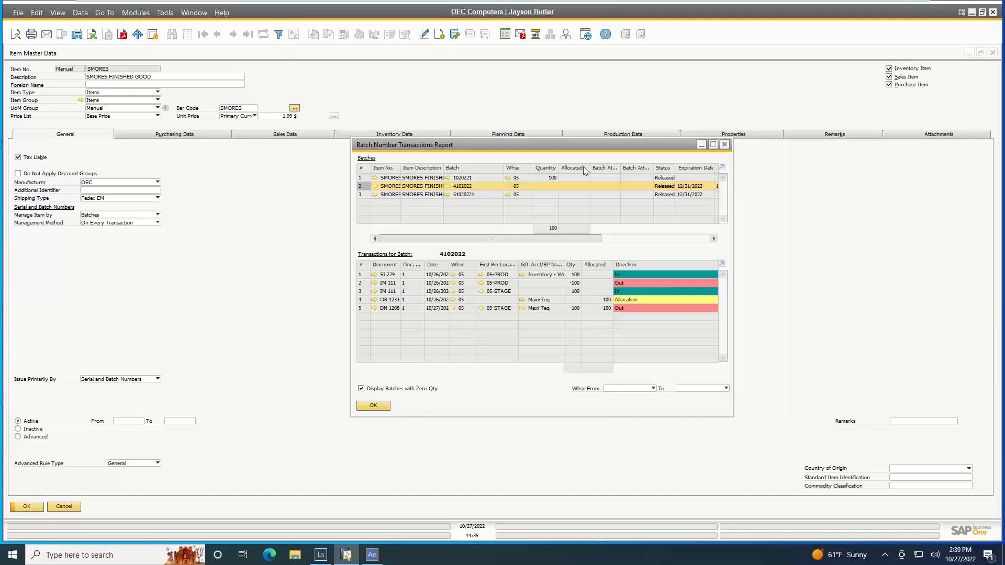
pyautogui.click(724, 144)
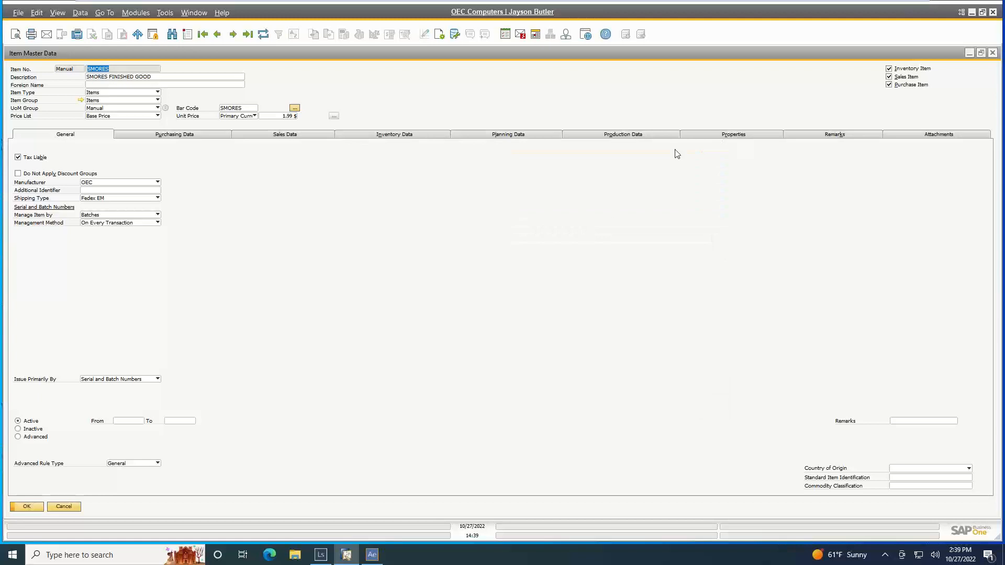
# - Switch from SAP Business One to Wisys Agility Explorer and close the Fulfillment Manager
pyautogui.click(971, 12)
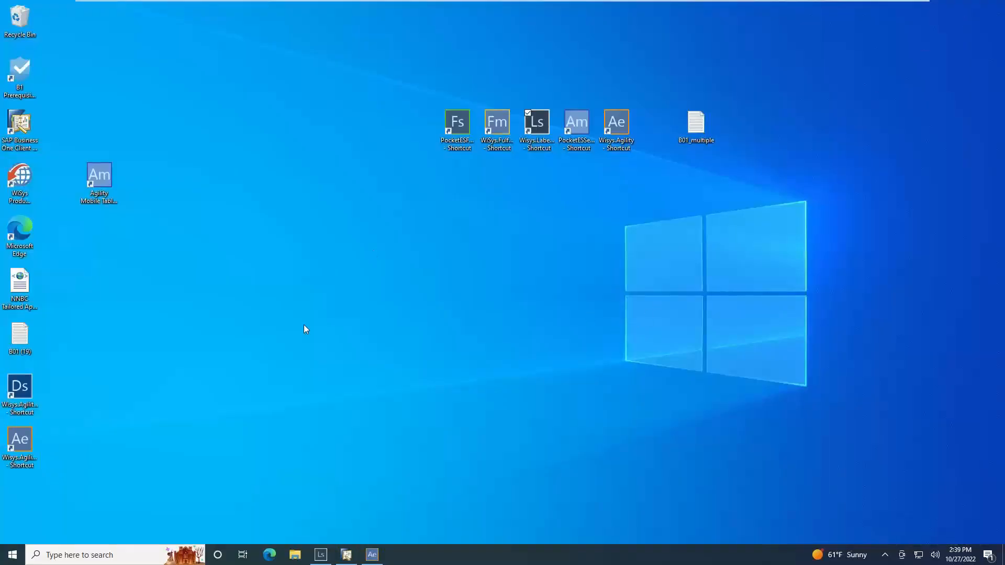
pyautogui.click(370, 559)
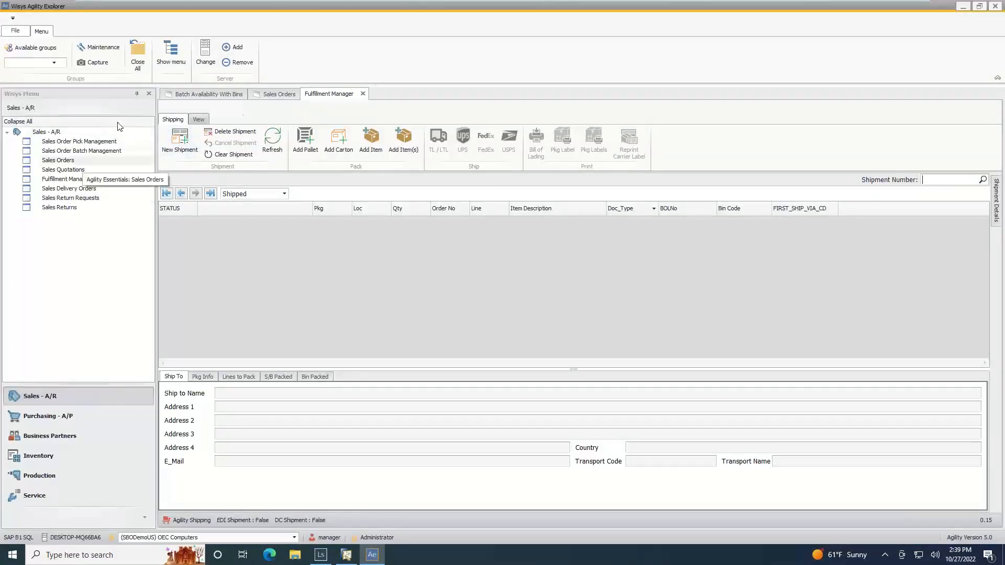
pyautogui.click(362, 95)
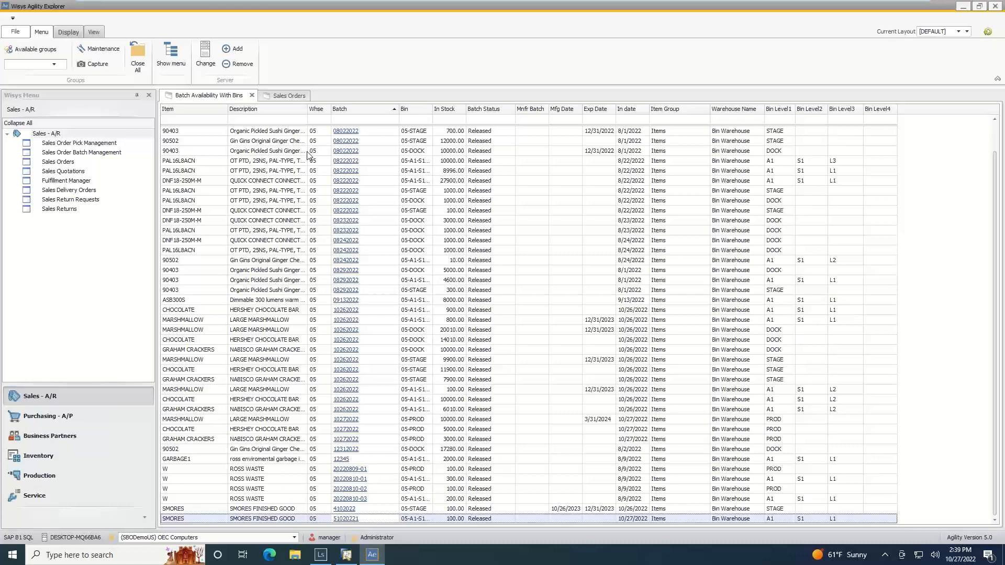
# - Filter Batch Availability With Bins to items containing "smore" to check their batches, and clear the filter
pyautogui.click(193, 120)
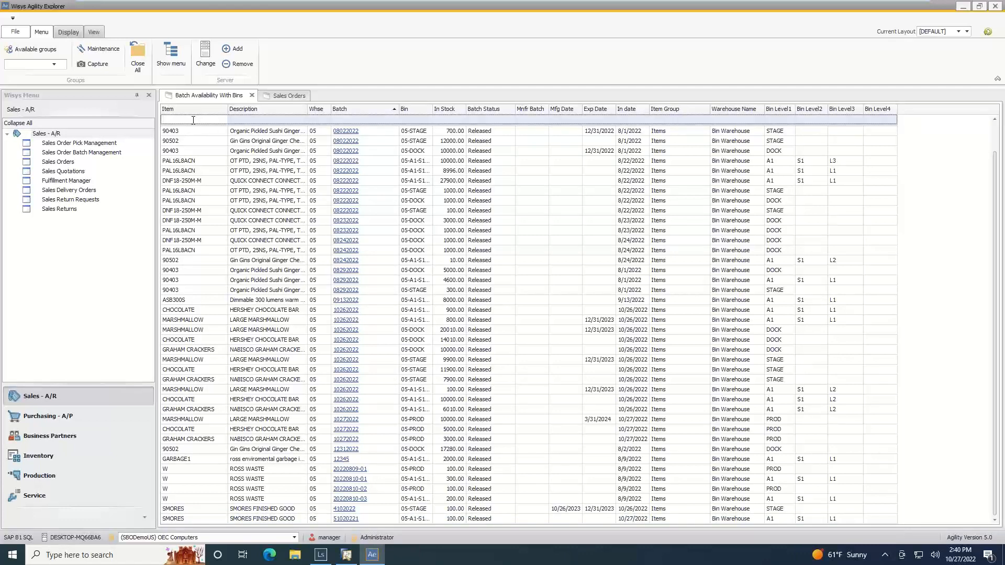
pyautogui.write('smore')
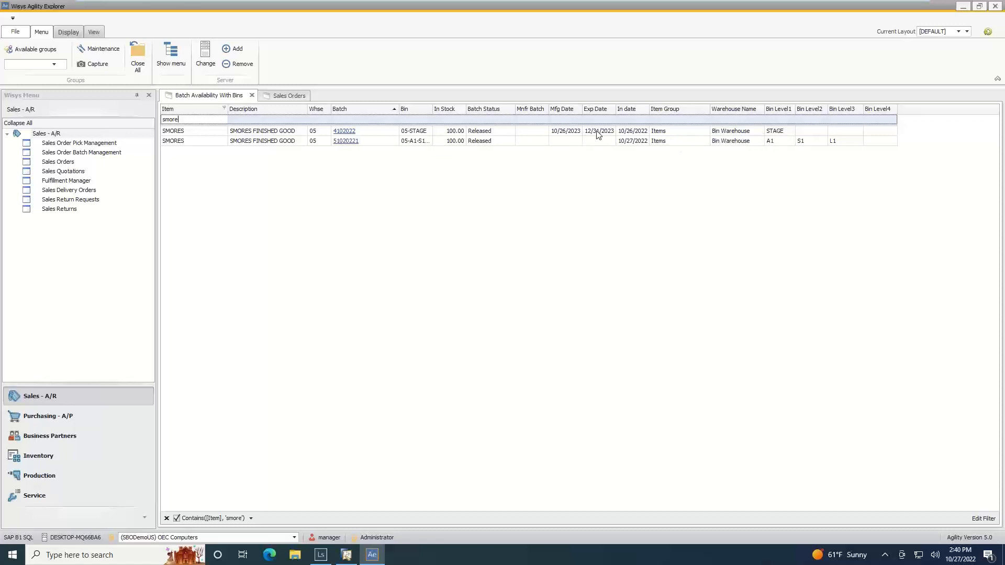
pyautogui.press('BackSpace')
pyautogui.press('BackSpace')
pyautogui.press('BackSpace')
pyautogui.press('BackSpace')
pyautogui.press('BackSpace')
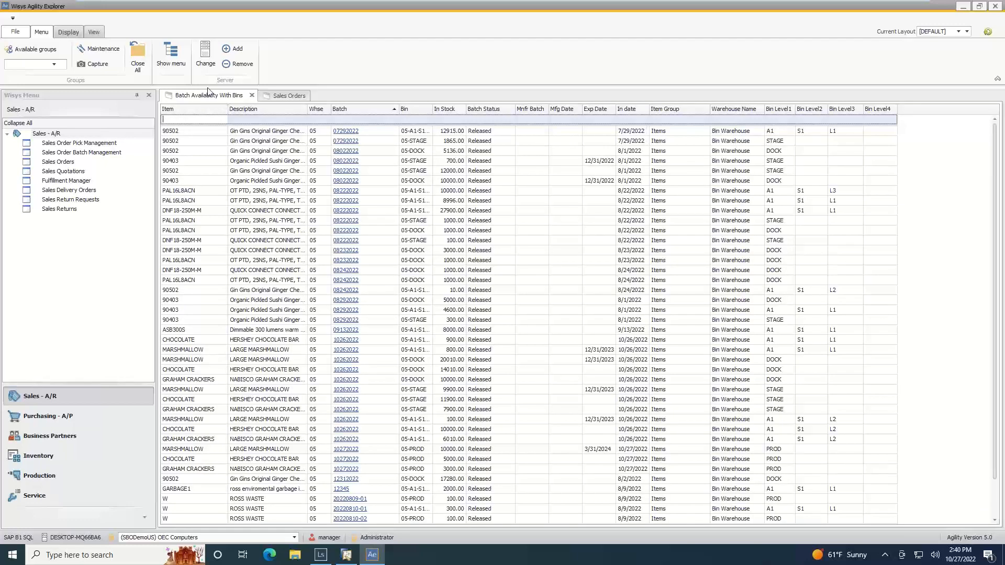
# - Show the group-by panel for Batch Availability With Bins and group the rows by Batch
pyautogui.click(99, 33)
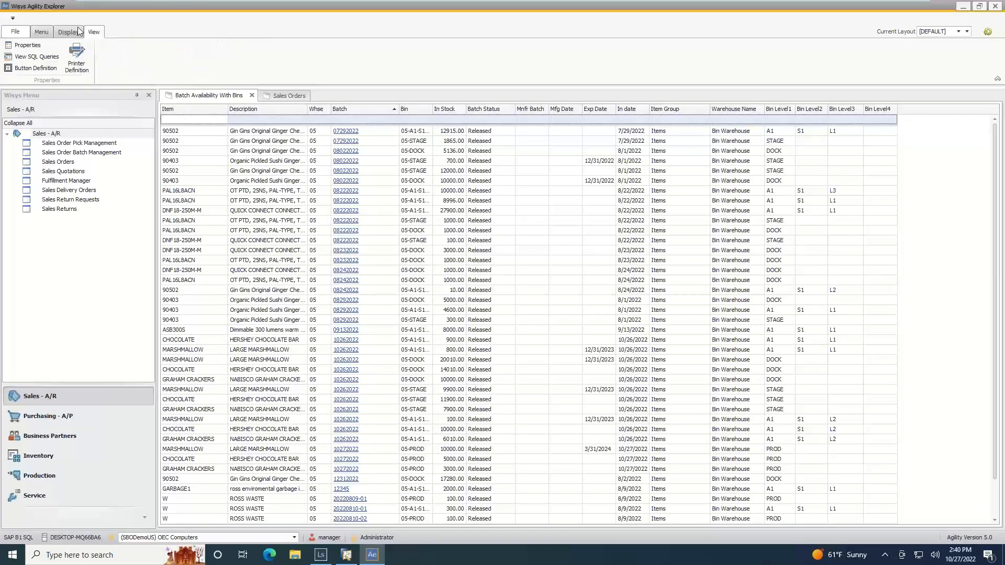
pyautogui.click(79, 33)
pyautogui.click(244, 67)
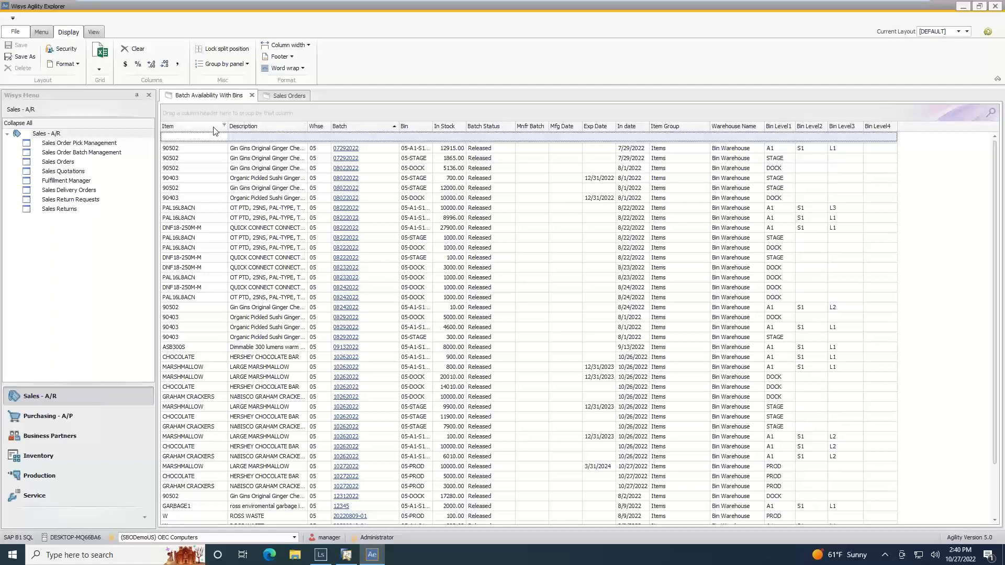
pyautogui.moveTo(348, 126); pyautogui.dragTo(354, 108)
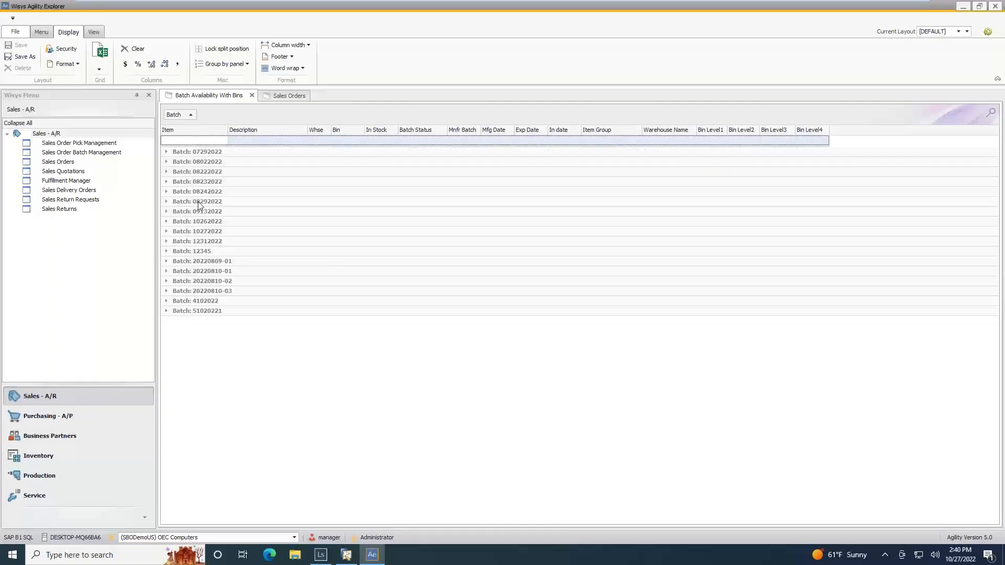
# - Expand batches 10262022, 10272022 and 51020221 to examine their items, bins and stock
pyautogui.click(164, 223)
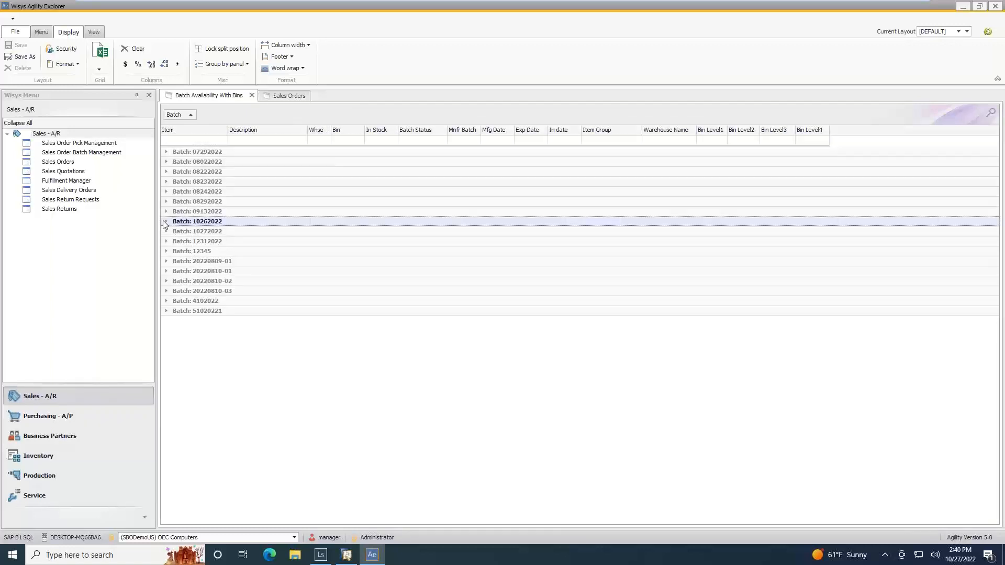
pyautogui.click(164, 221)
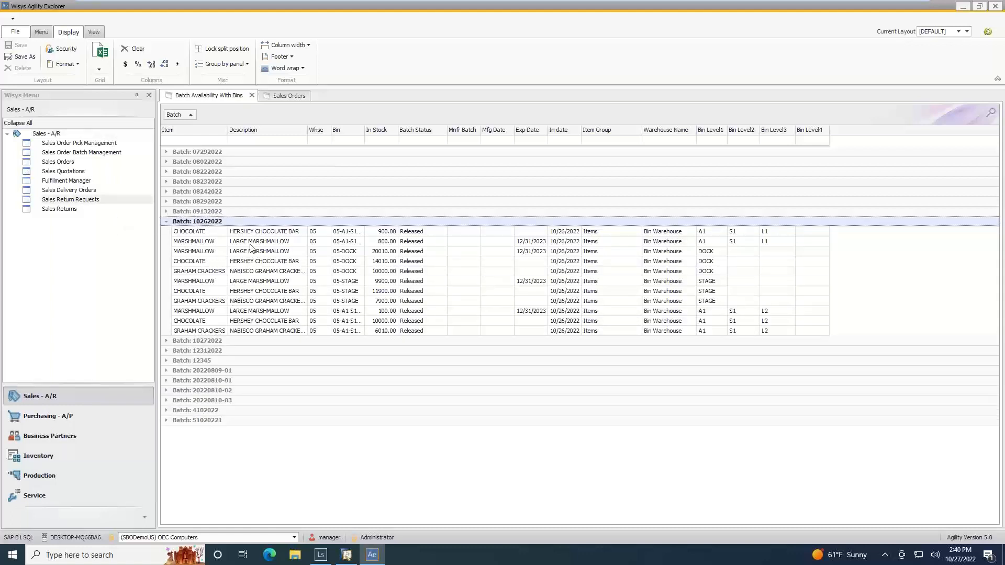
pyautogui.click(166, 341)
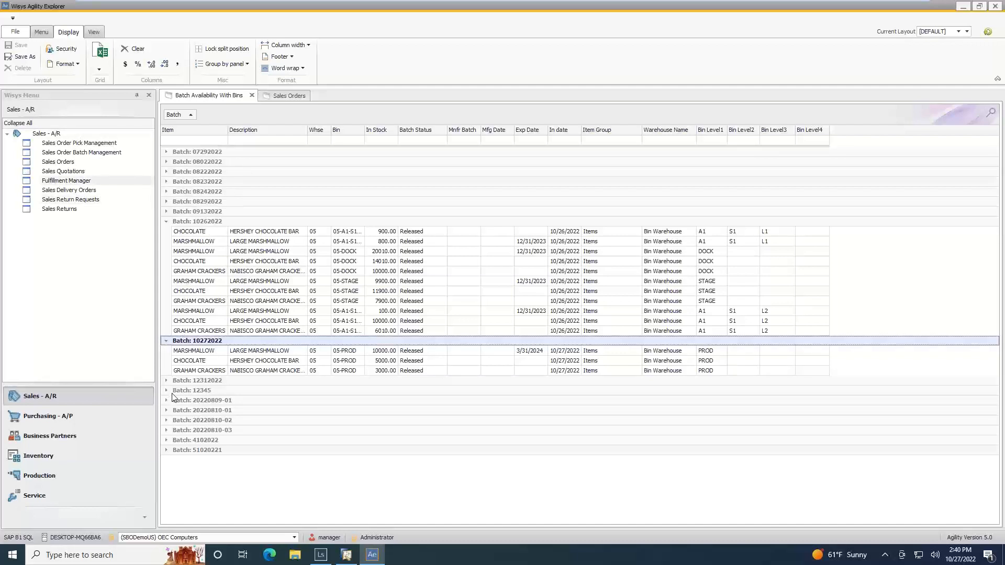
pyautogui.click(166, 451)
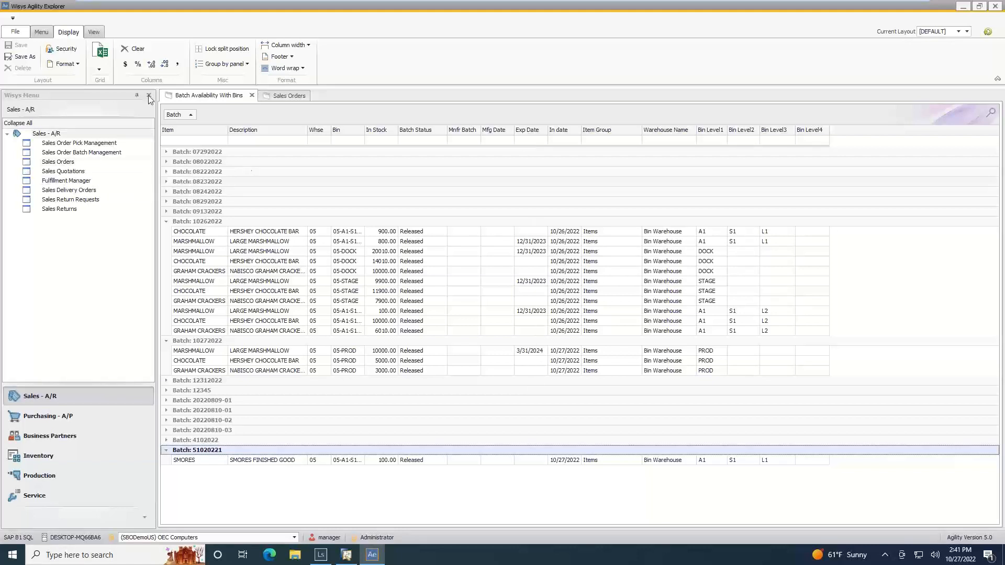
# - Regroup the batch availability list by Item instead of Batch, and expand the MARSHMALLOW group
pyautogui.moveTo(184, 121); pyautogui.dragTo(331, 137)
pyautogui.moveTo(221, 133); pyautogui.dragTo(258, 112)
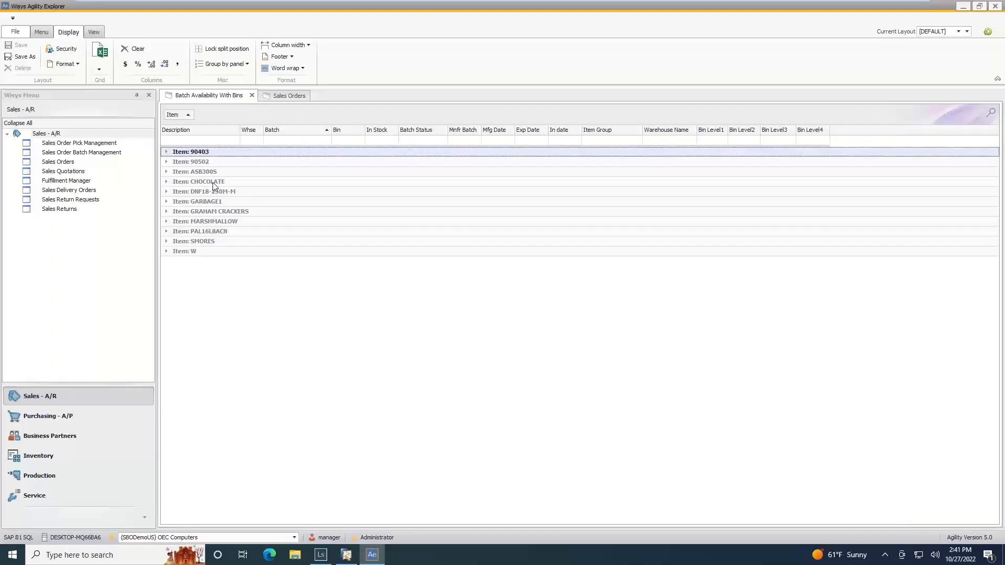
pyautogui.click(168, 222)
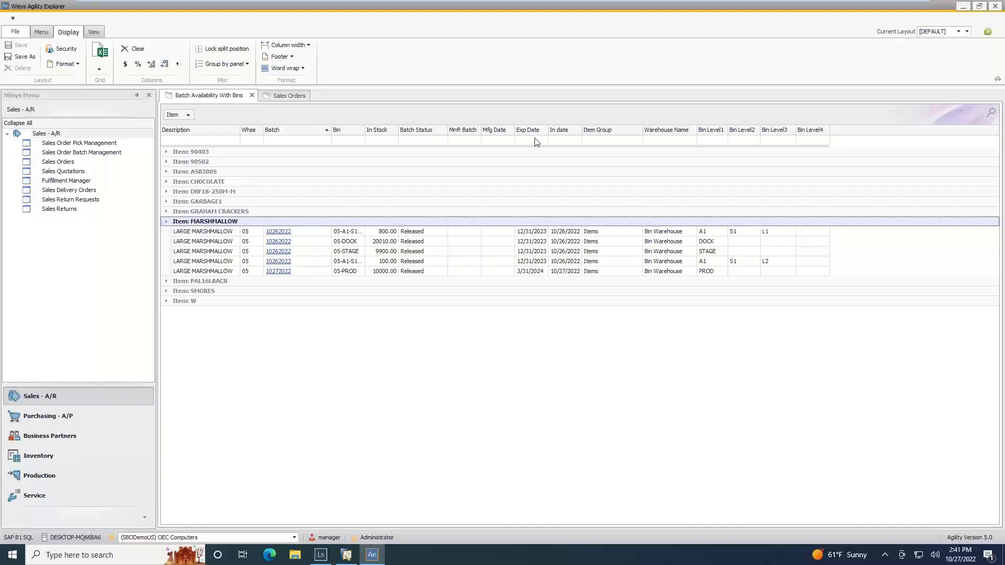
# - Filter the batch availability list by Bin Level1 containing "dock", clear the filter, and select the MARSHMALLOW row in the DOCK bin
pyautogui.click(712, 140)
pyautogui.write('dock')
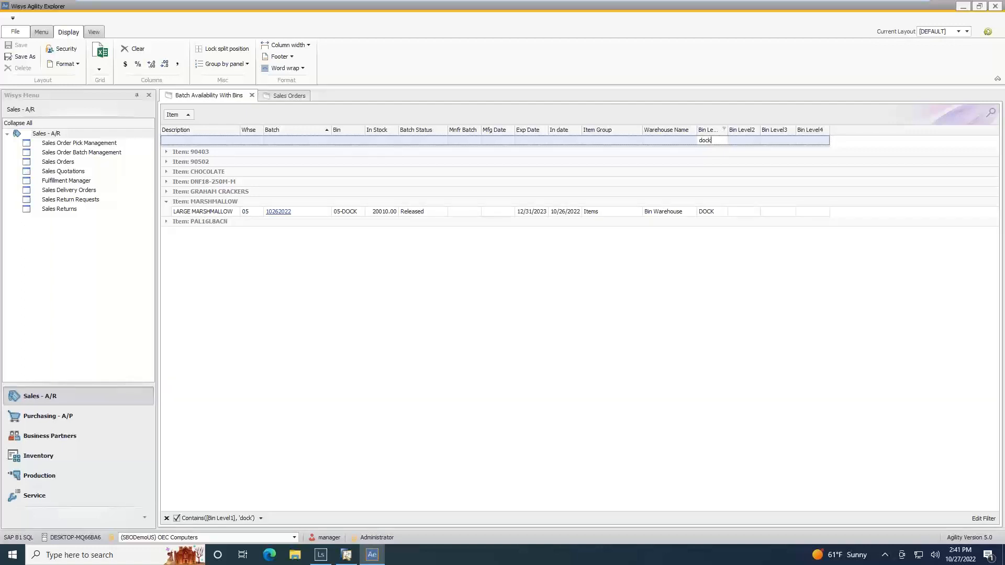
pyautogui.press('BackSpace')
pyautogui.press('BackSpace')
pyautogui.press('BackSpace')
pyautogui.press('BackSpace')
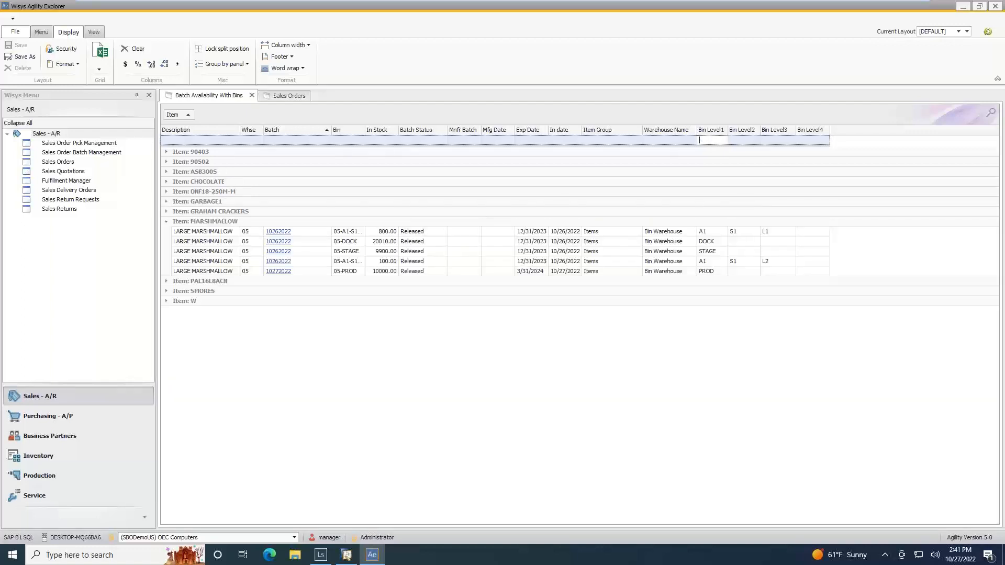
pyautogui.click(216, 241)
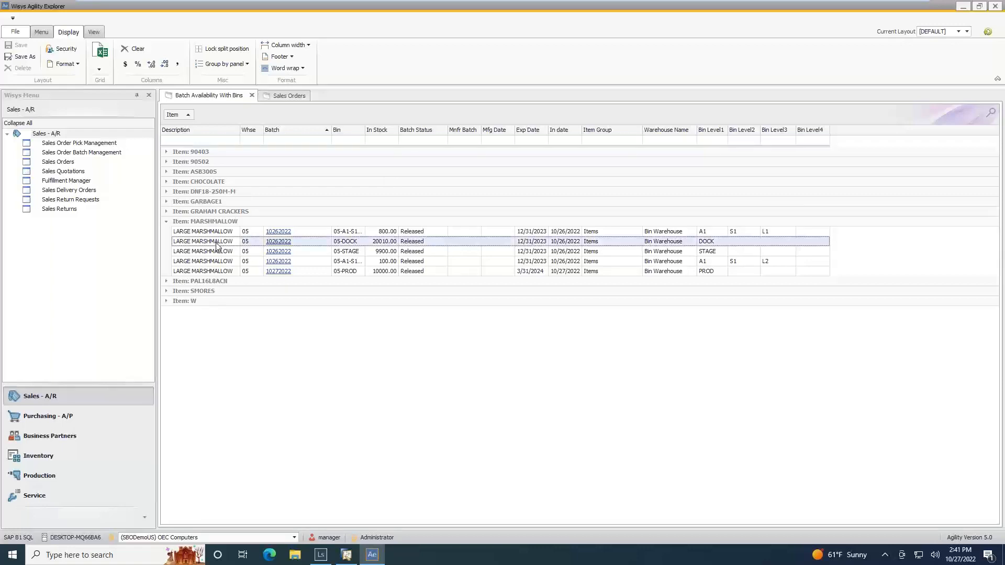
# - Filter the Sales Orders list to customer names containing "earth" and select the order due 11/10/2022 to show its lines
pyautogui.click(285, 95)
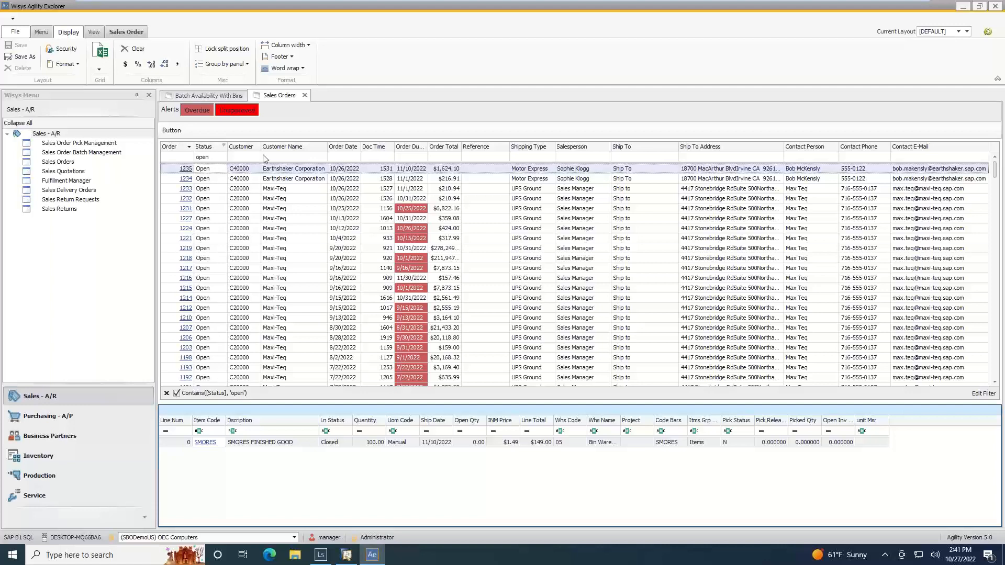
pyautogui.click(281, 157)
pyautogui.write('earth')
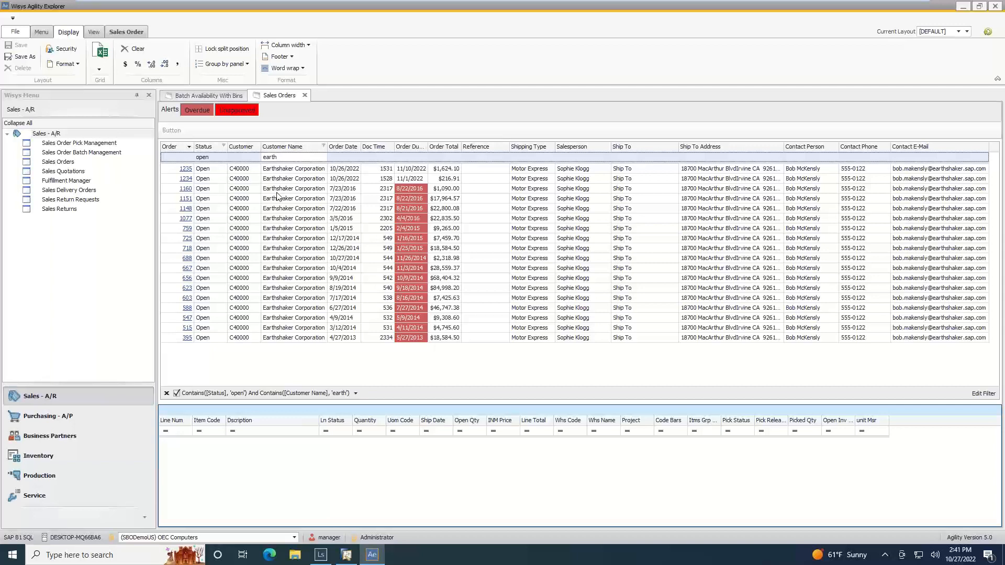
pyautogui.click(309, 172)
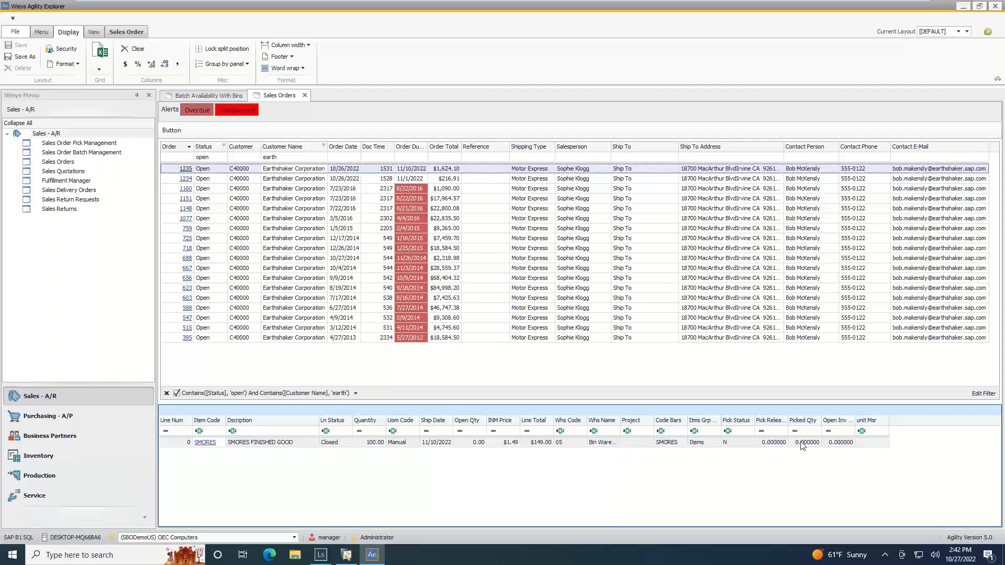
# - Review the SMORES bill of materials in SAP Business One, close it, and return to the Agility Explorer sales orders list
pyautogui.click(231, 443)
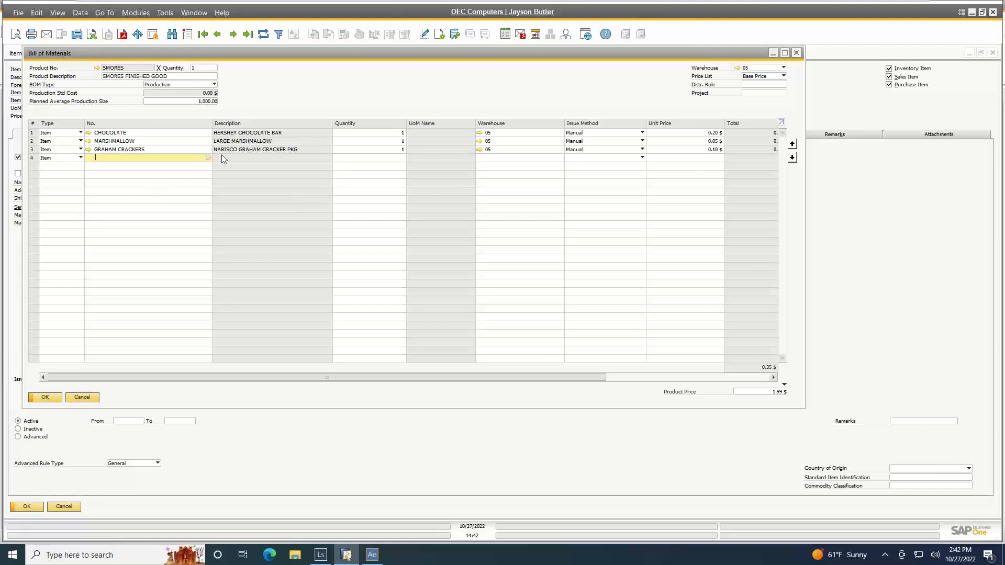
pyautogui.click(796, 53)
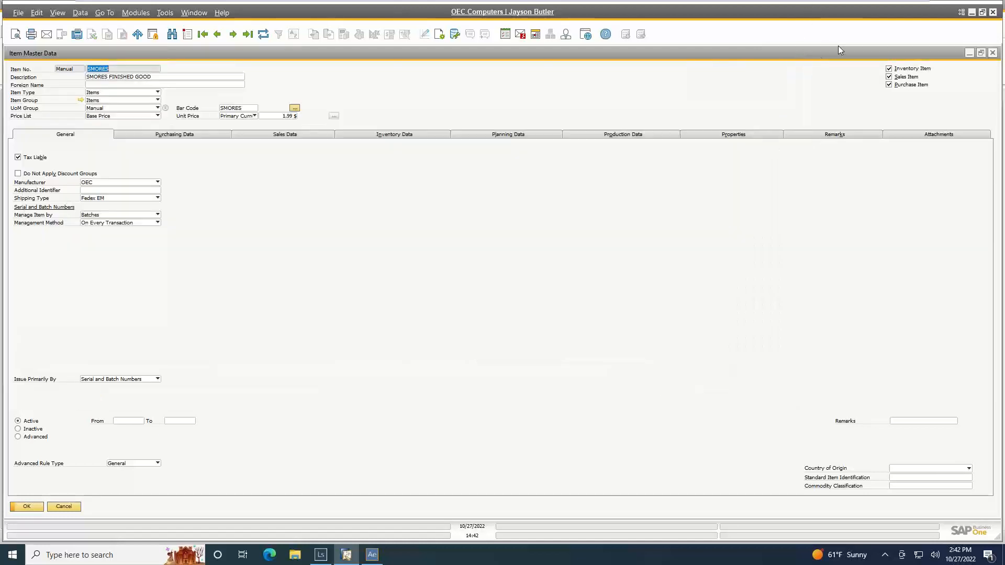
pyautogui.click(971, 11)
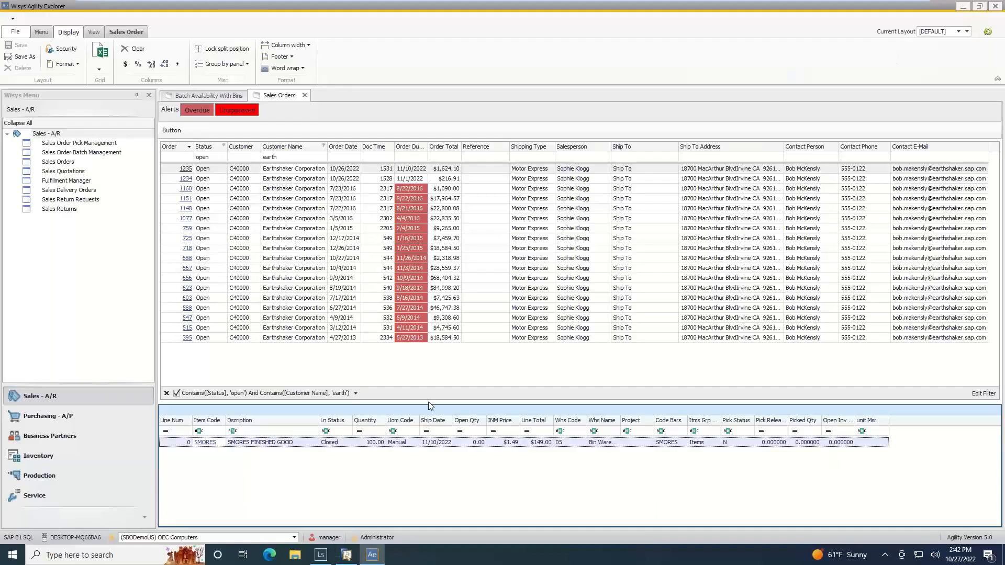
# - View the Earthshaker Corporation order due 11/10/2022 in SAP Business One, and refresh the sales orders list in Agility Explorer
pyautogui.click(193, 188)
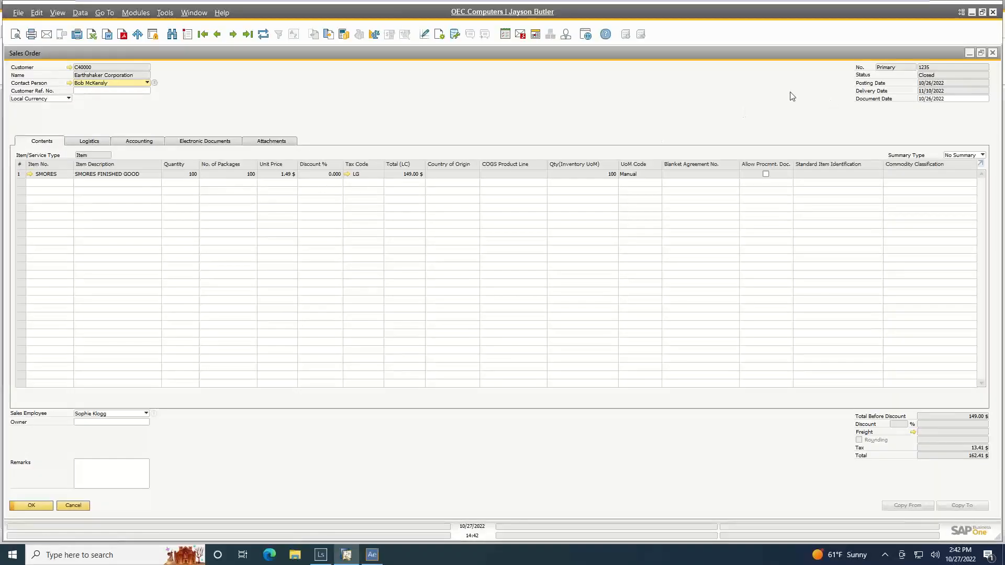
pyautogui.click(972, 12)
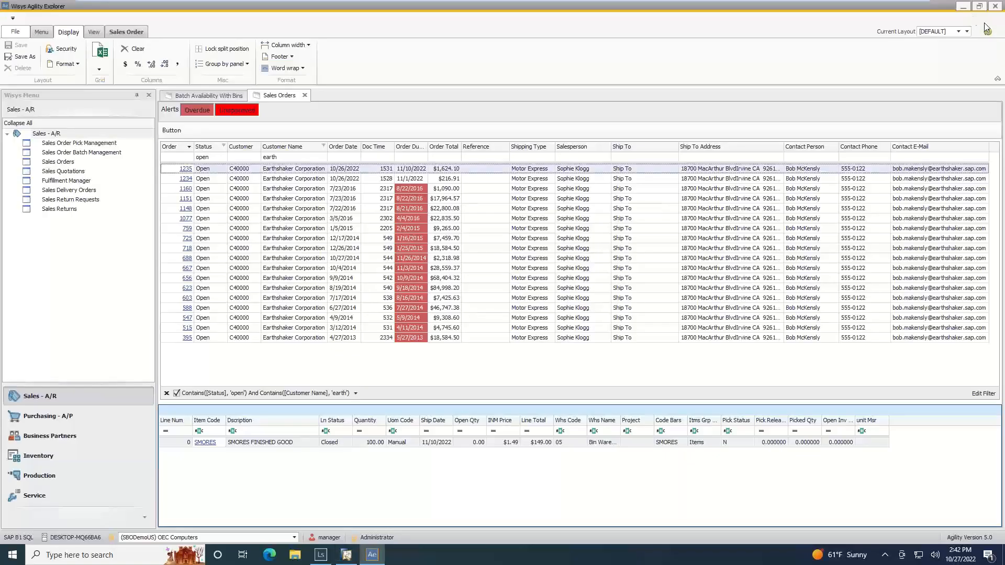
pyautogui.click(988, 31)
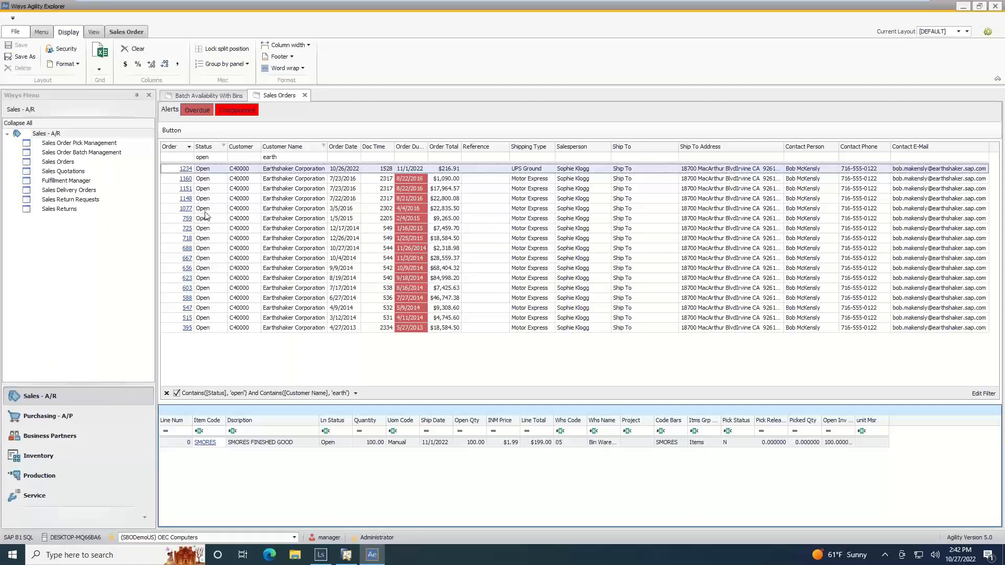
# - View the Earthshaker Corporation order due 11/1/2022 in SAP Business One, close it, and return to Agility Explorer
pyautogui.click(193, 178)
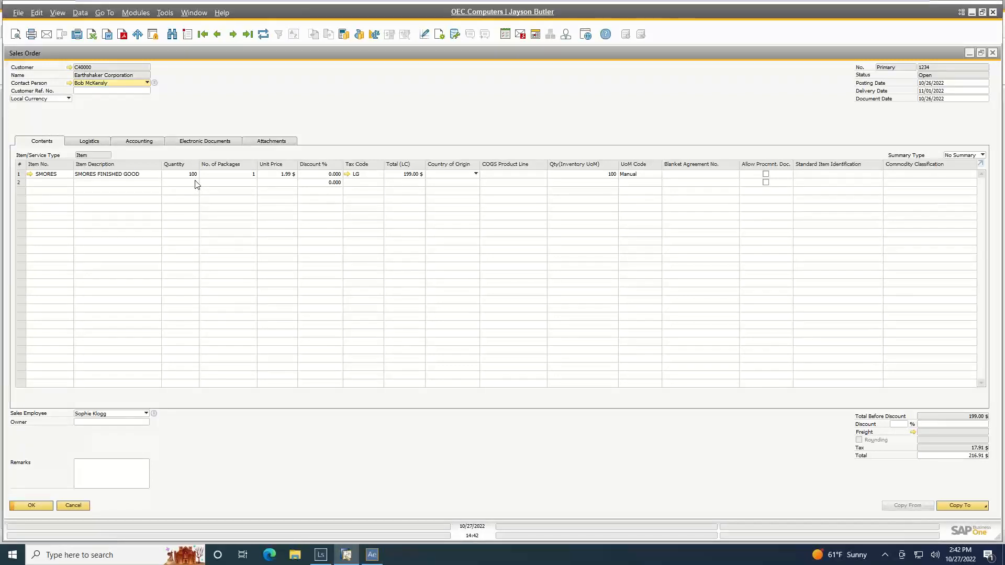
pyautogui.click(989, 54)
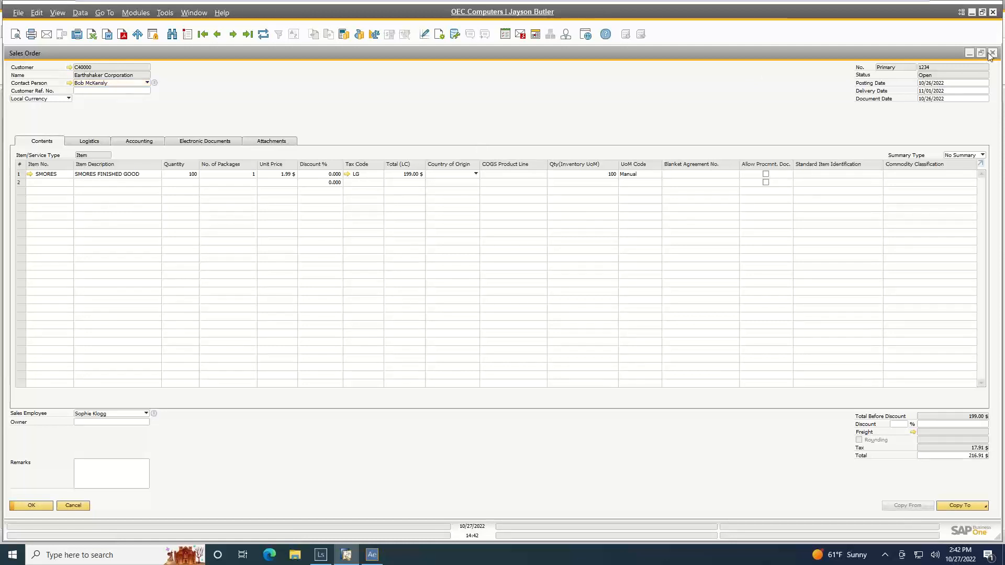
pyautogui.click(991, 53)
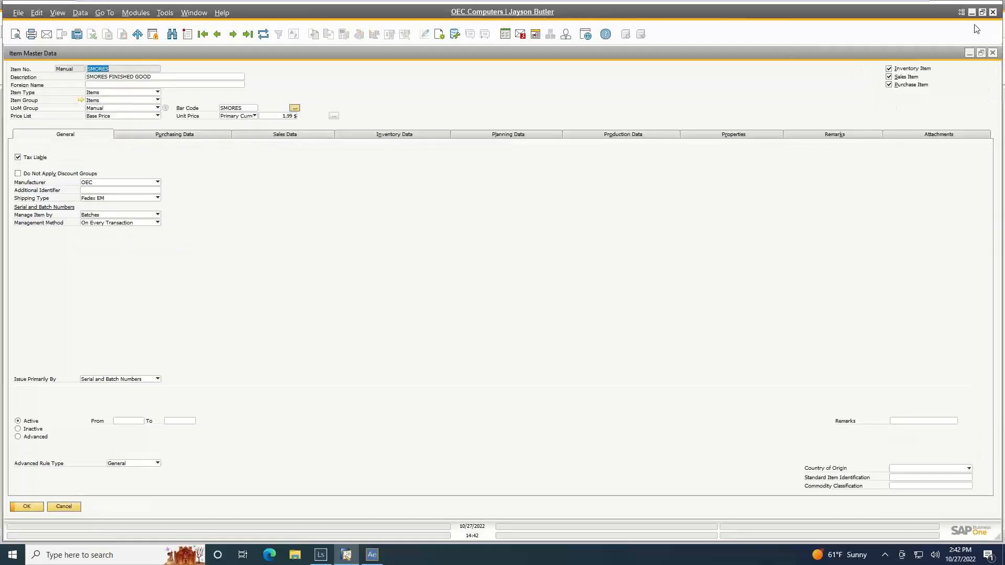
pyautogui.click(971, 11)
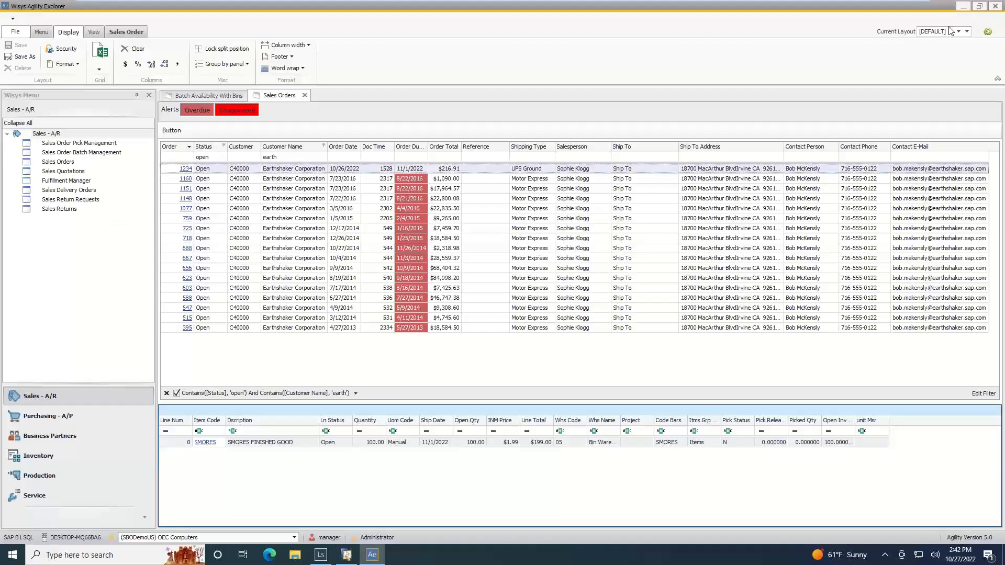
# - From Batch Availability With Bins, open the batch details of item 90403, batch 08022022, in SAP Business One and close them
pyautogui.click(214, 96)
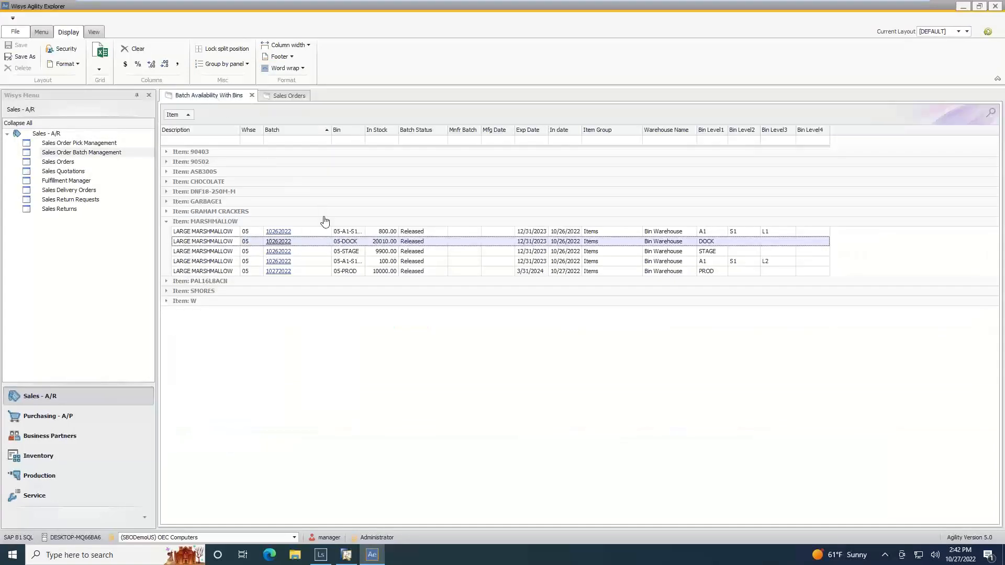
pyautogui.click(324, 219)
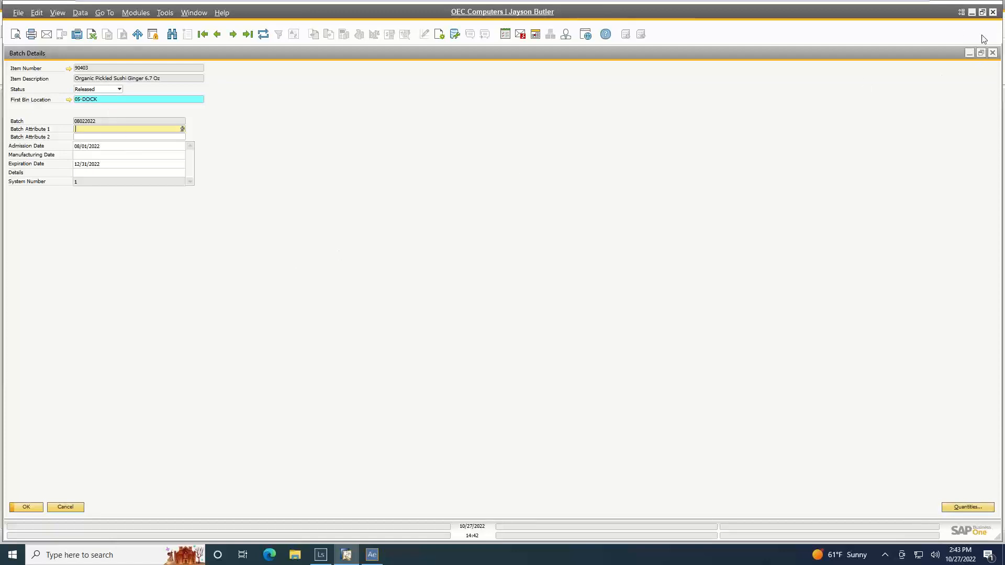
pyautogui.click(992, 53)
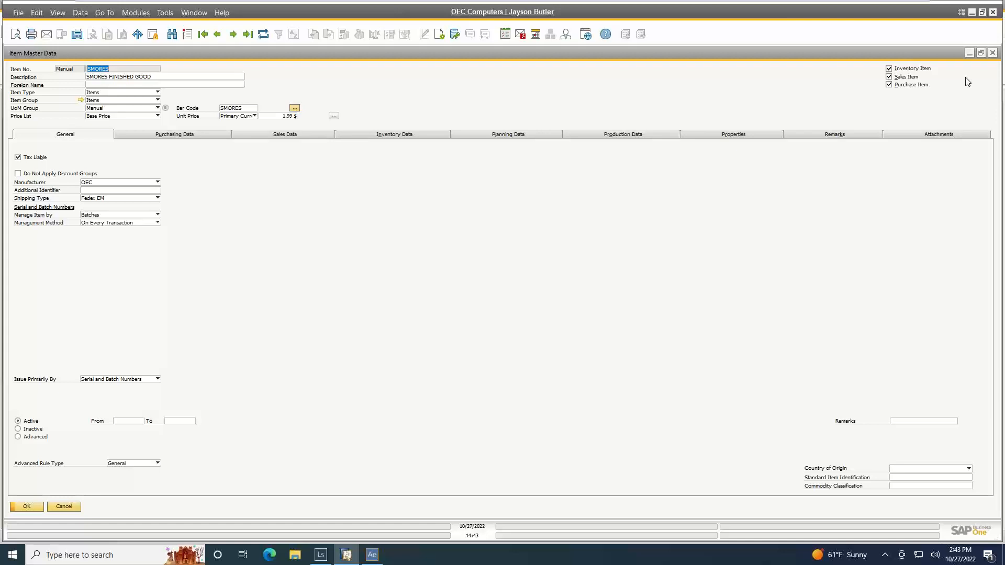
# - Close the remaining Item Master Data, Bill of Materials and Sales Order windows in SAP Business One
pyautogui.click(994, 55)
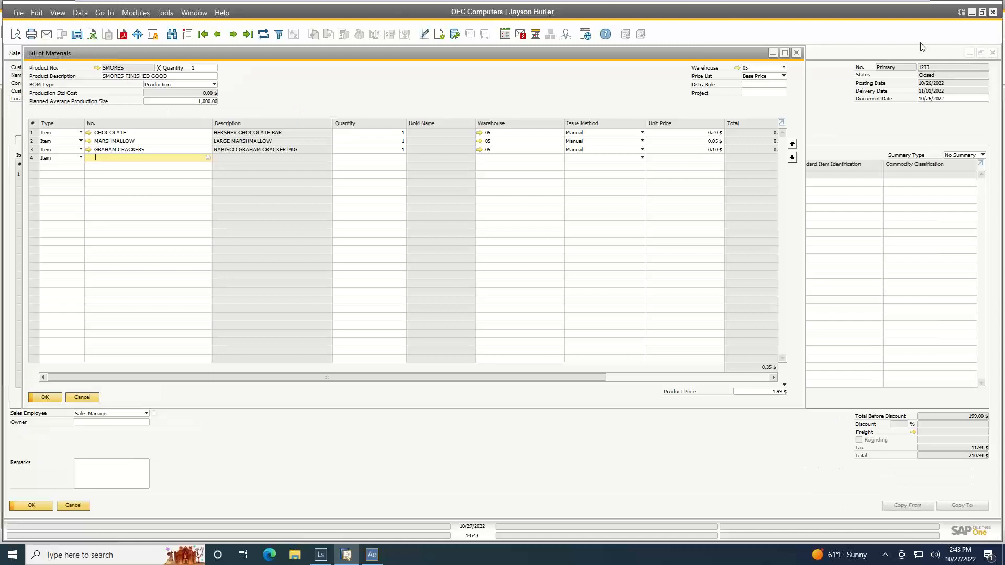
pyautogui.click(797, 54)
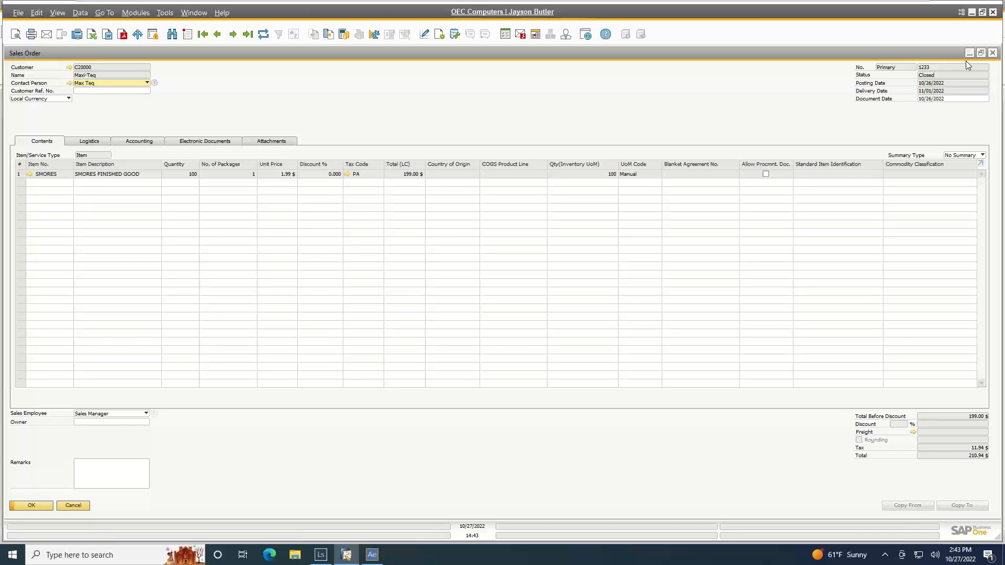
pyautogui.click(992, 55)
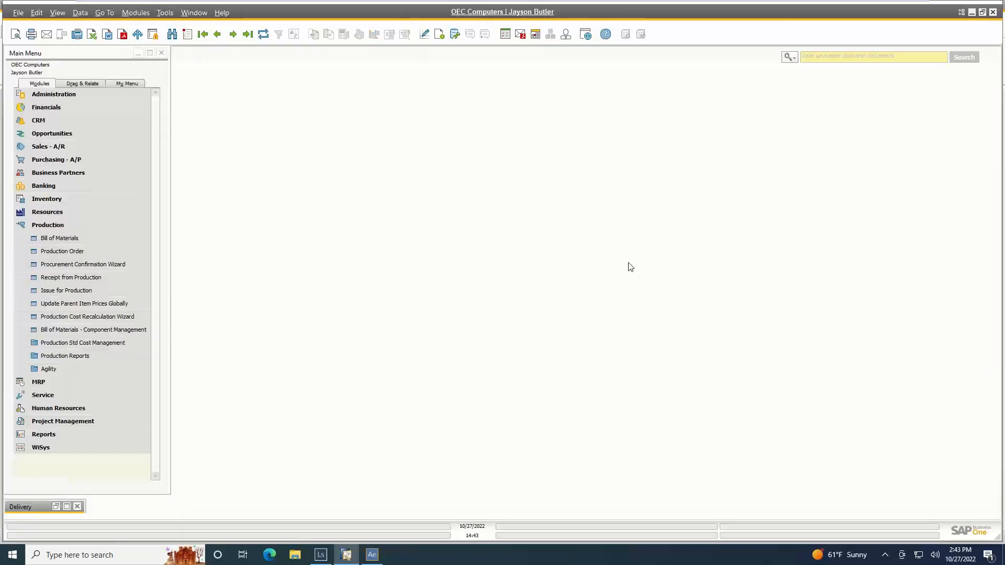